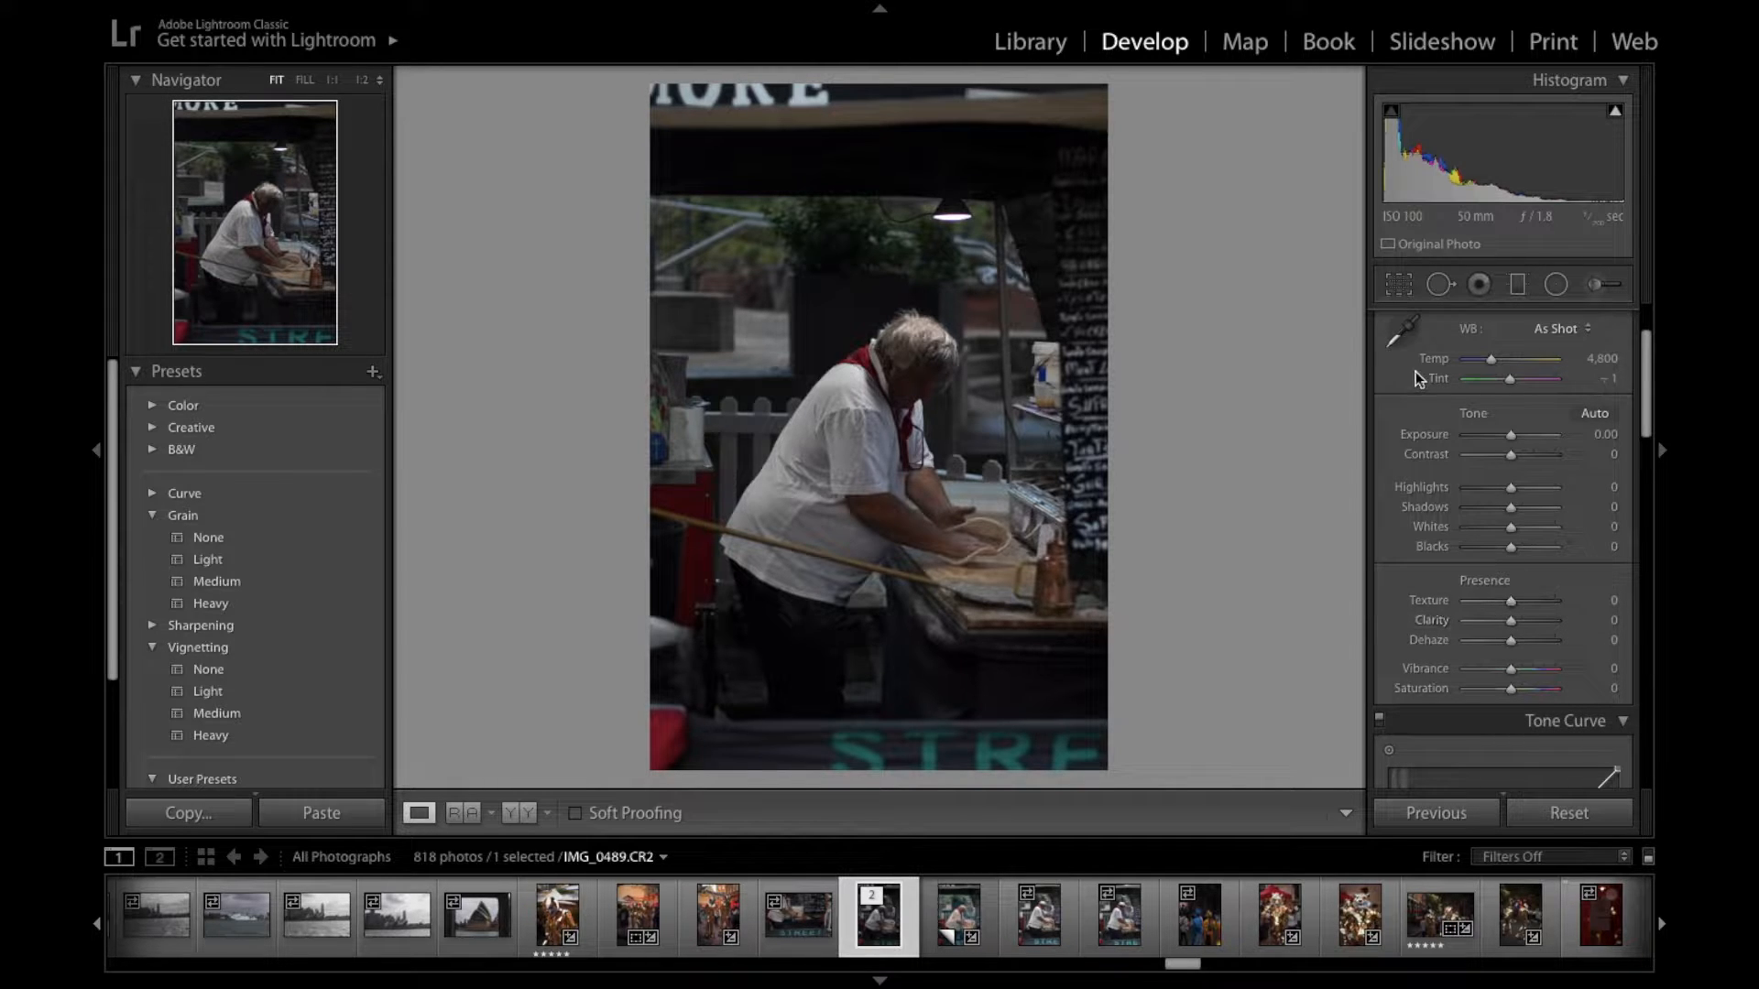
Apply the automatic tone adjustments to the street vendor photo
{"action": "left_click", "coordinate": [1597, 415]}
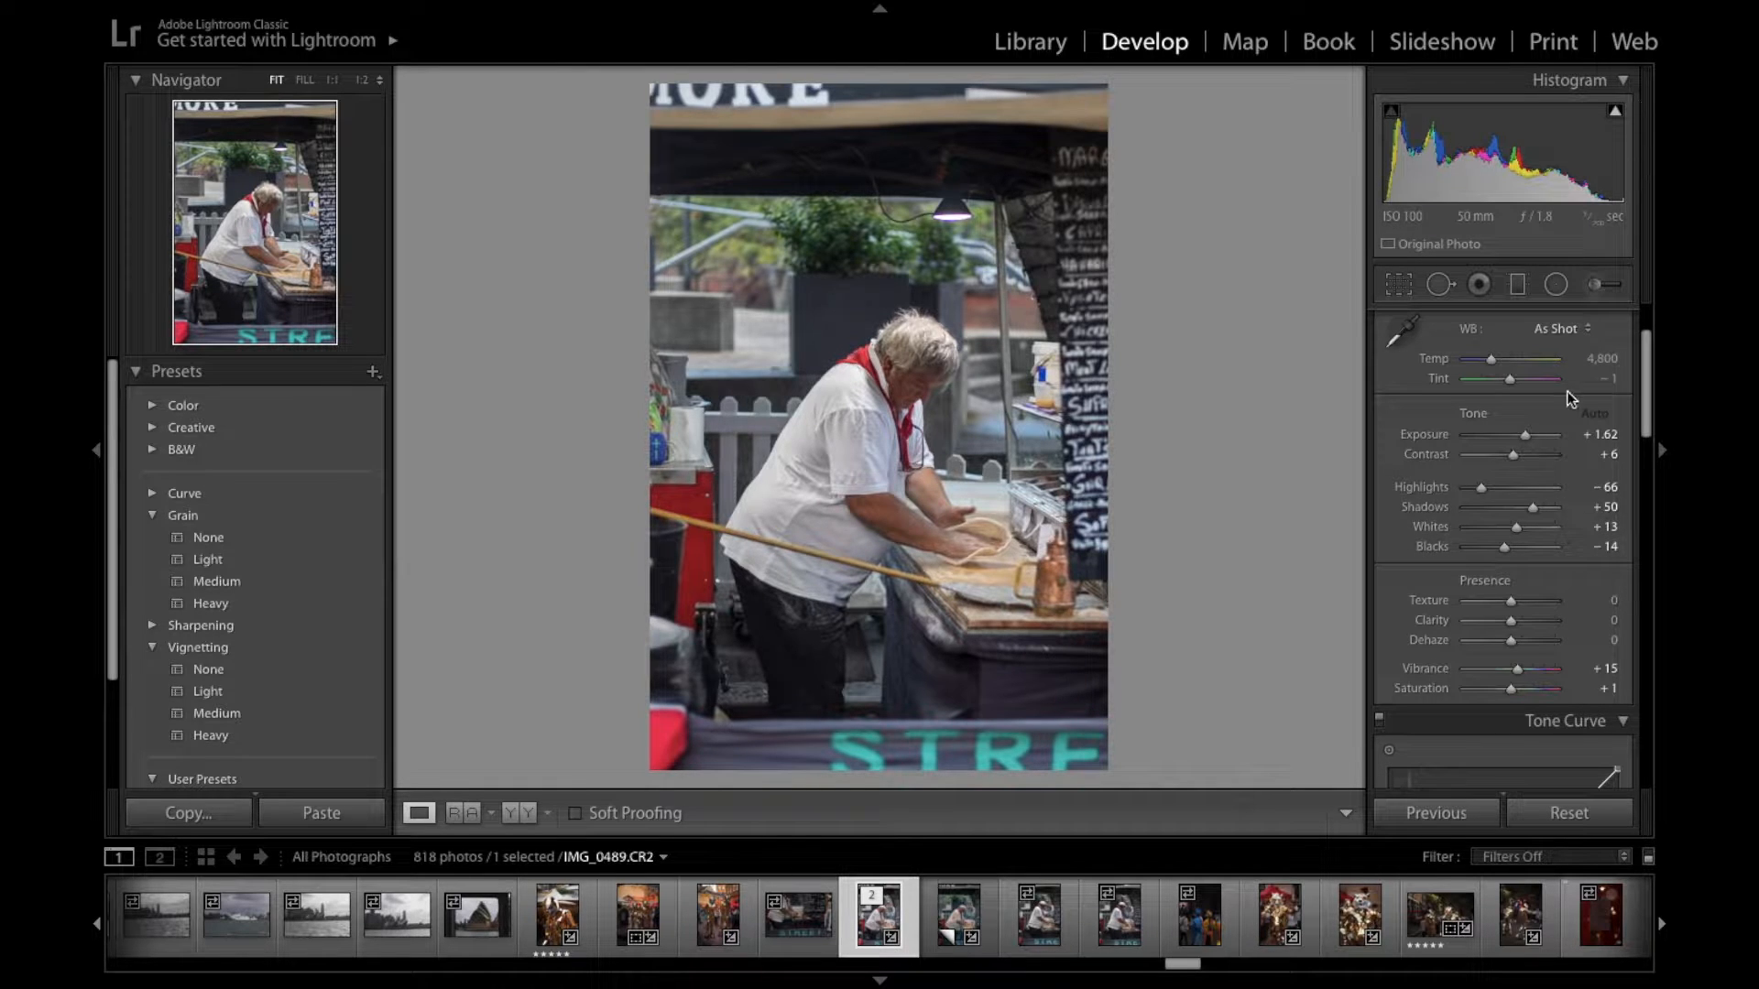
Add highlights, midtones, shadows and deep-shadows points to the RGB tone curve, and pull the highlights point below the diagonal
{"action": "scroll", "coordinate": [1570, 399], "scroll_direction": "down", "scroll_amount": 5}
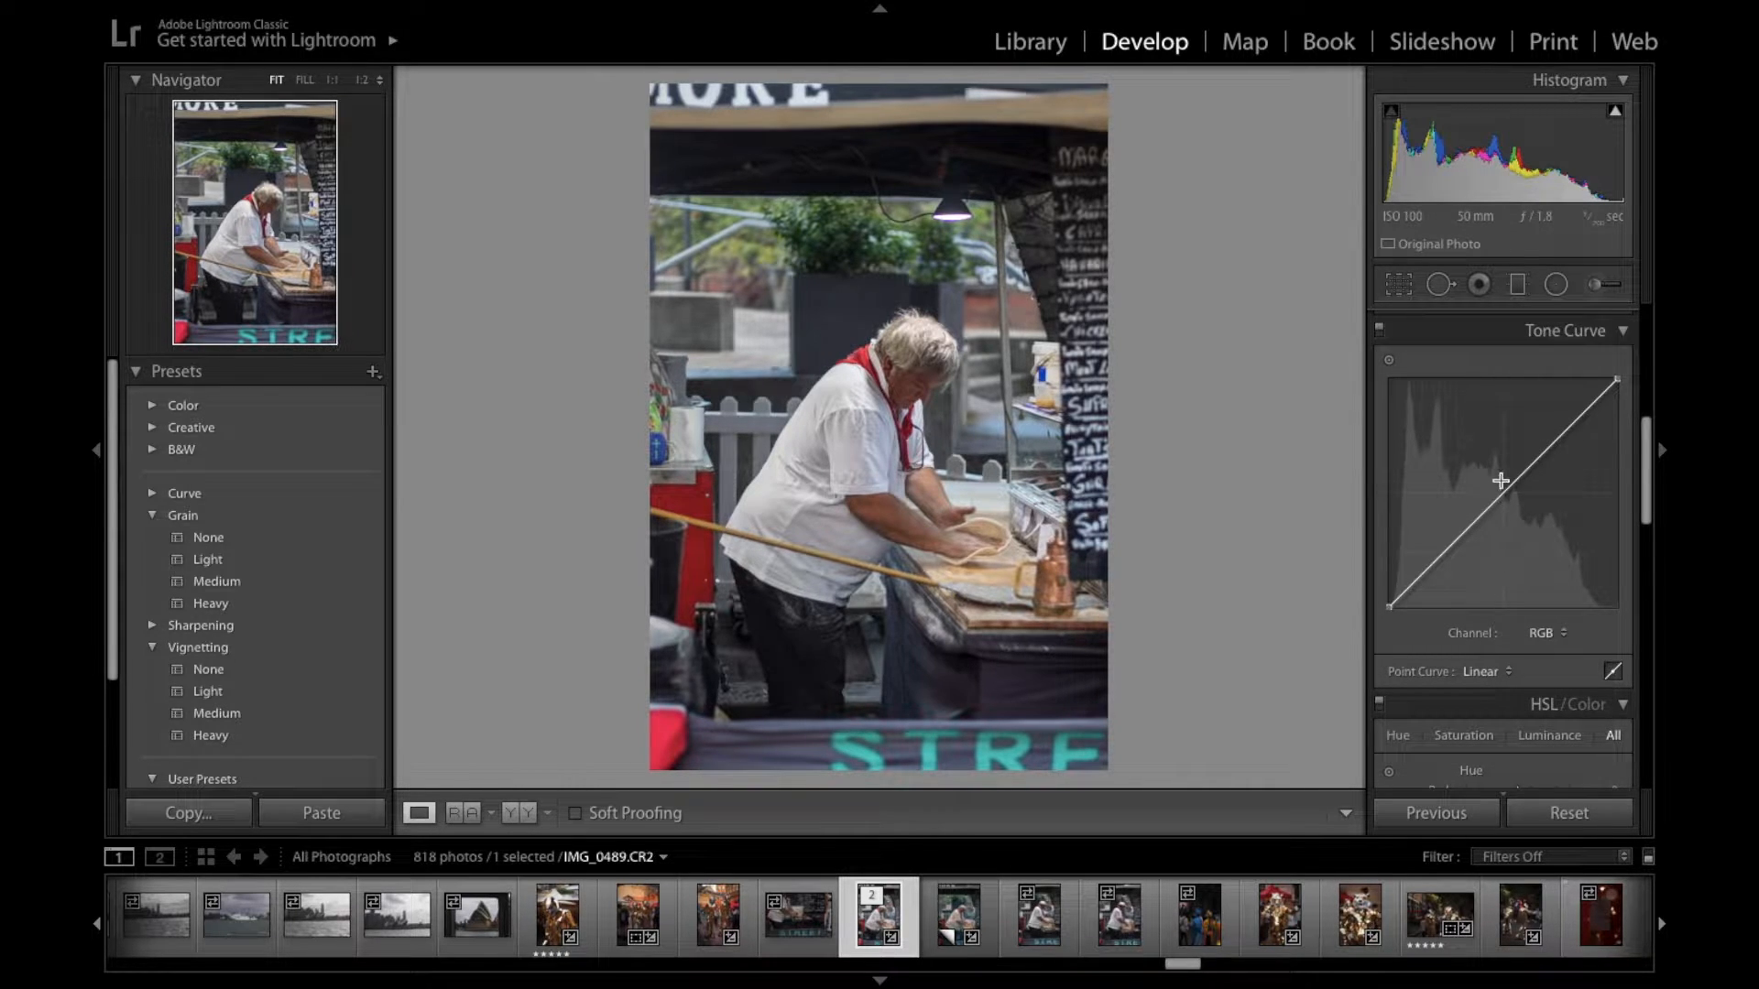
{"action": "left_click", "coordinate": [1558, 437]}
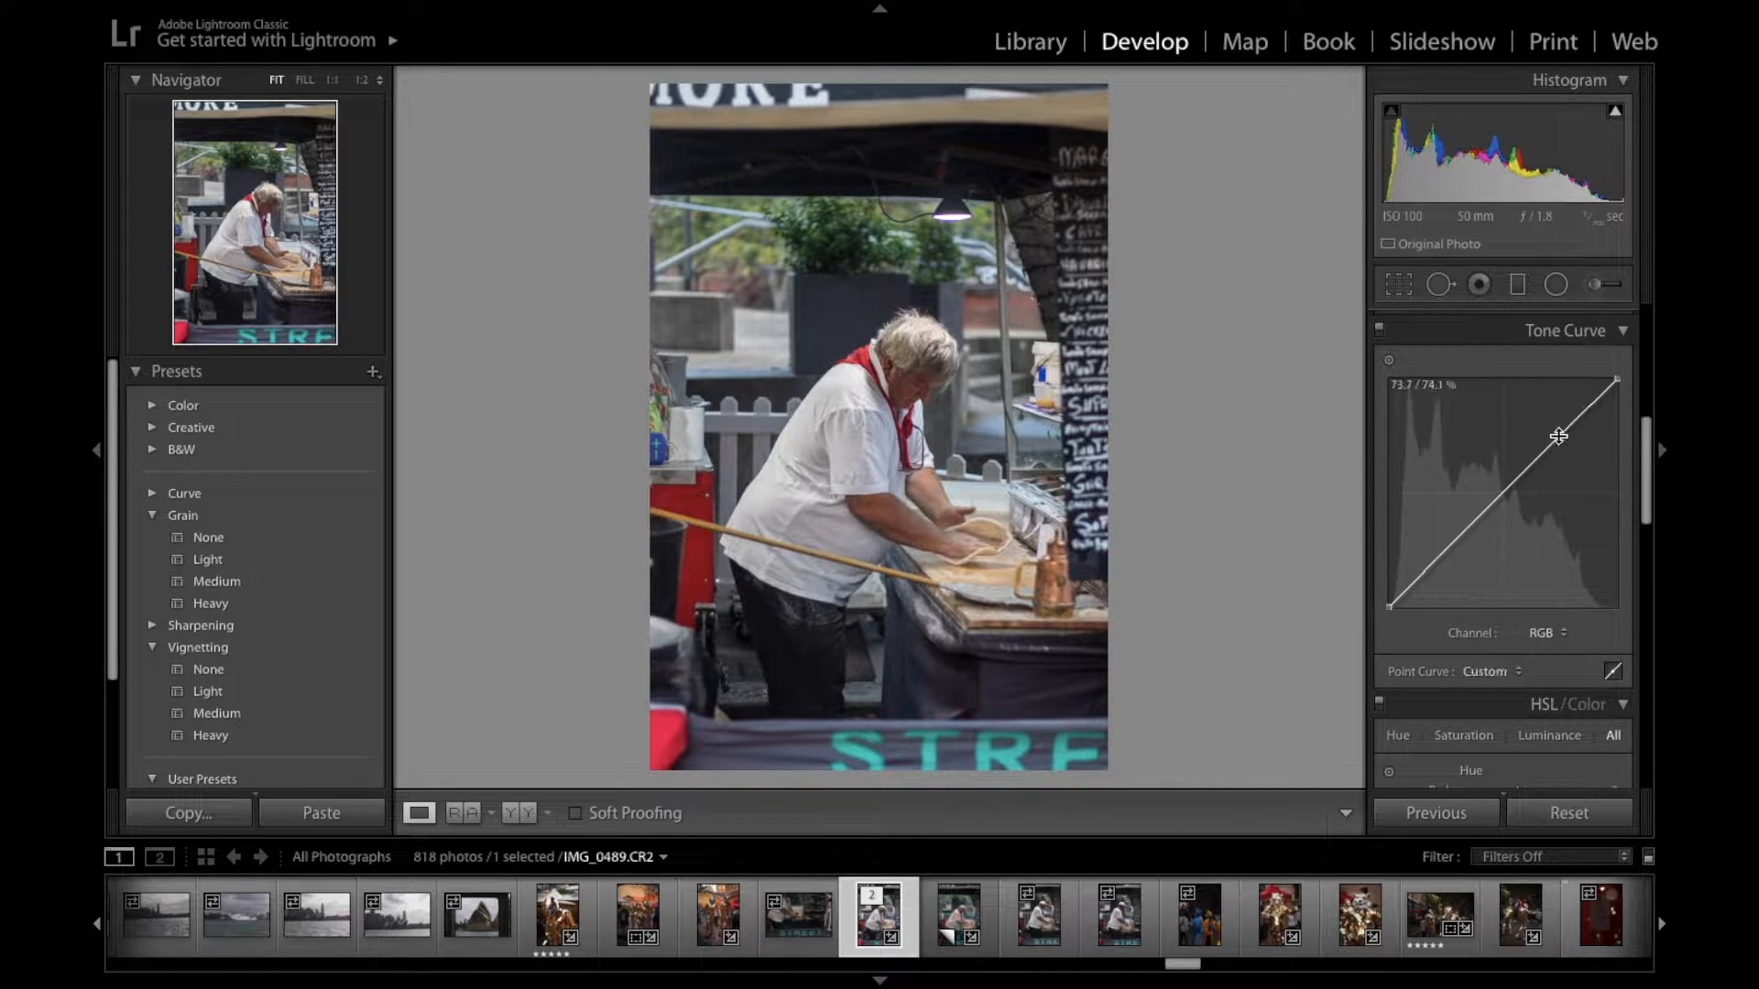
{"action": "left_click", "coordinate": [1504, 494]}
{"action": "left_click", "coordinate": [1445, 553]}
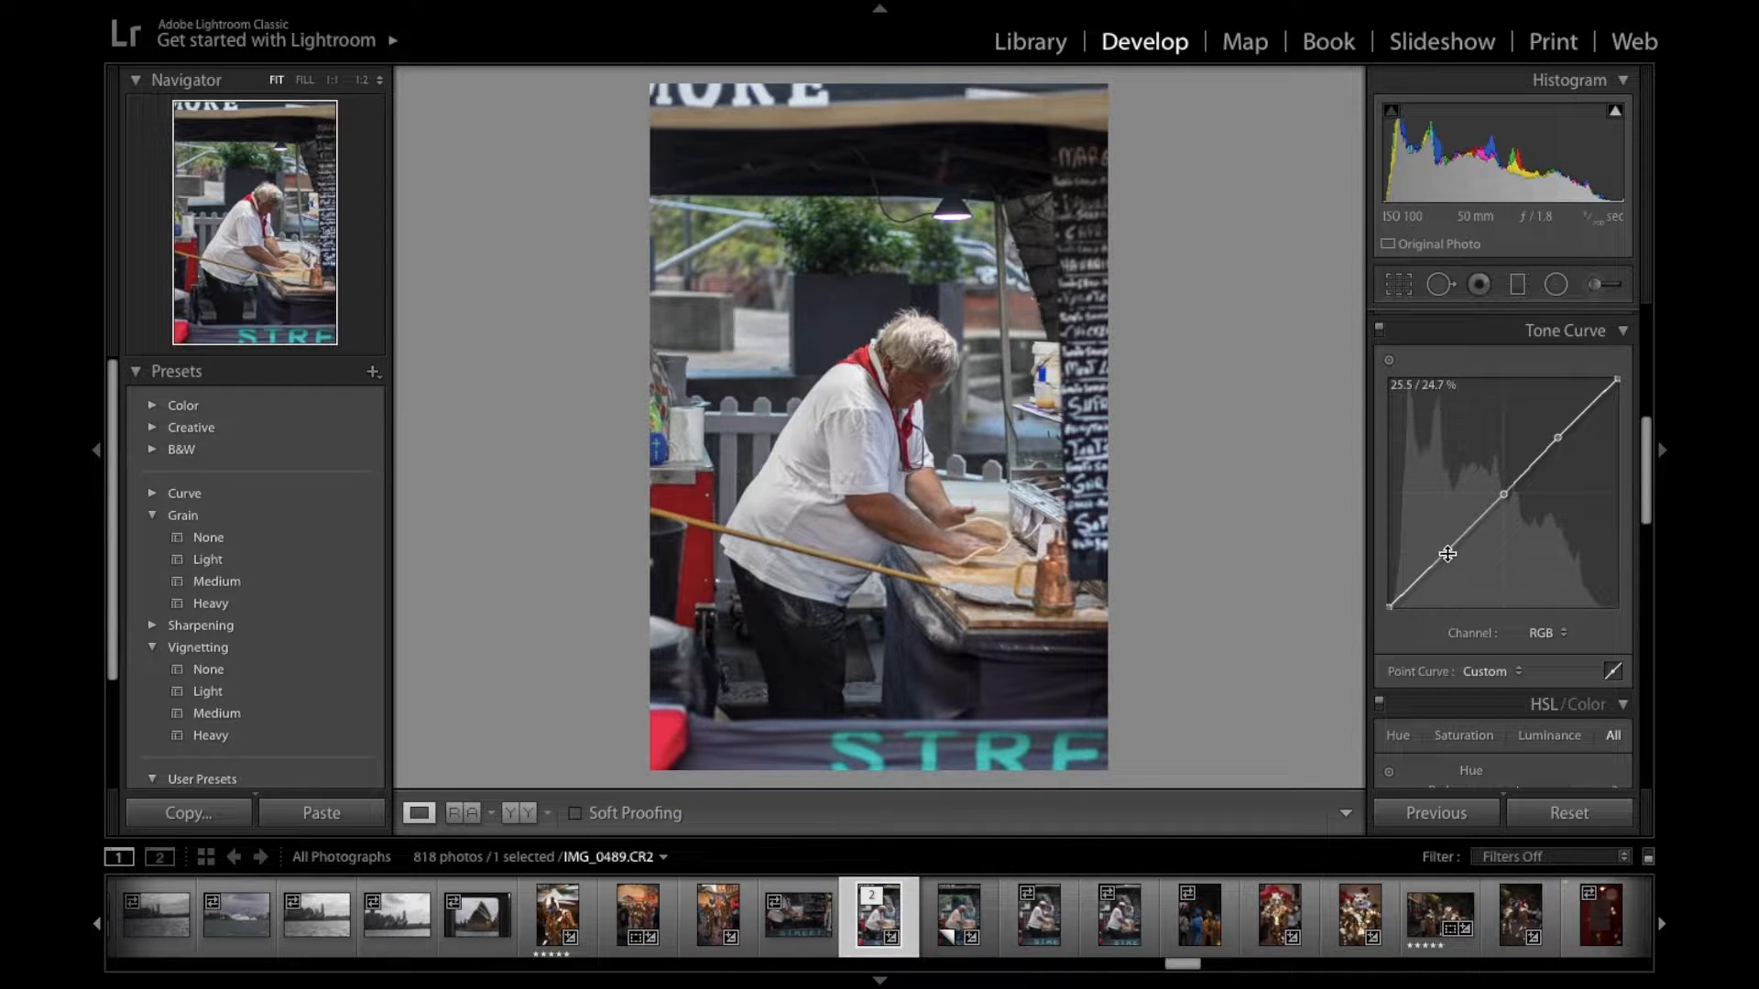
{"action": "left_click", "coordinate": [1417, 582]}
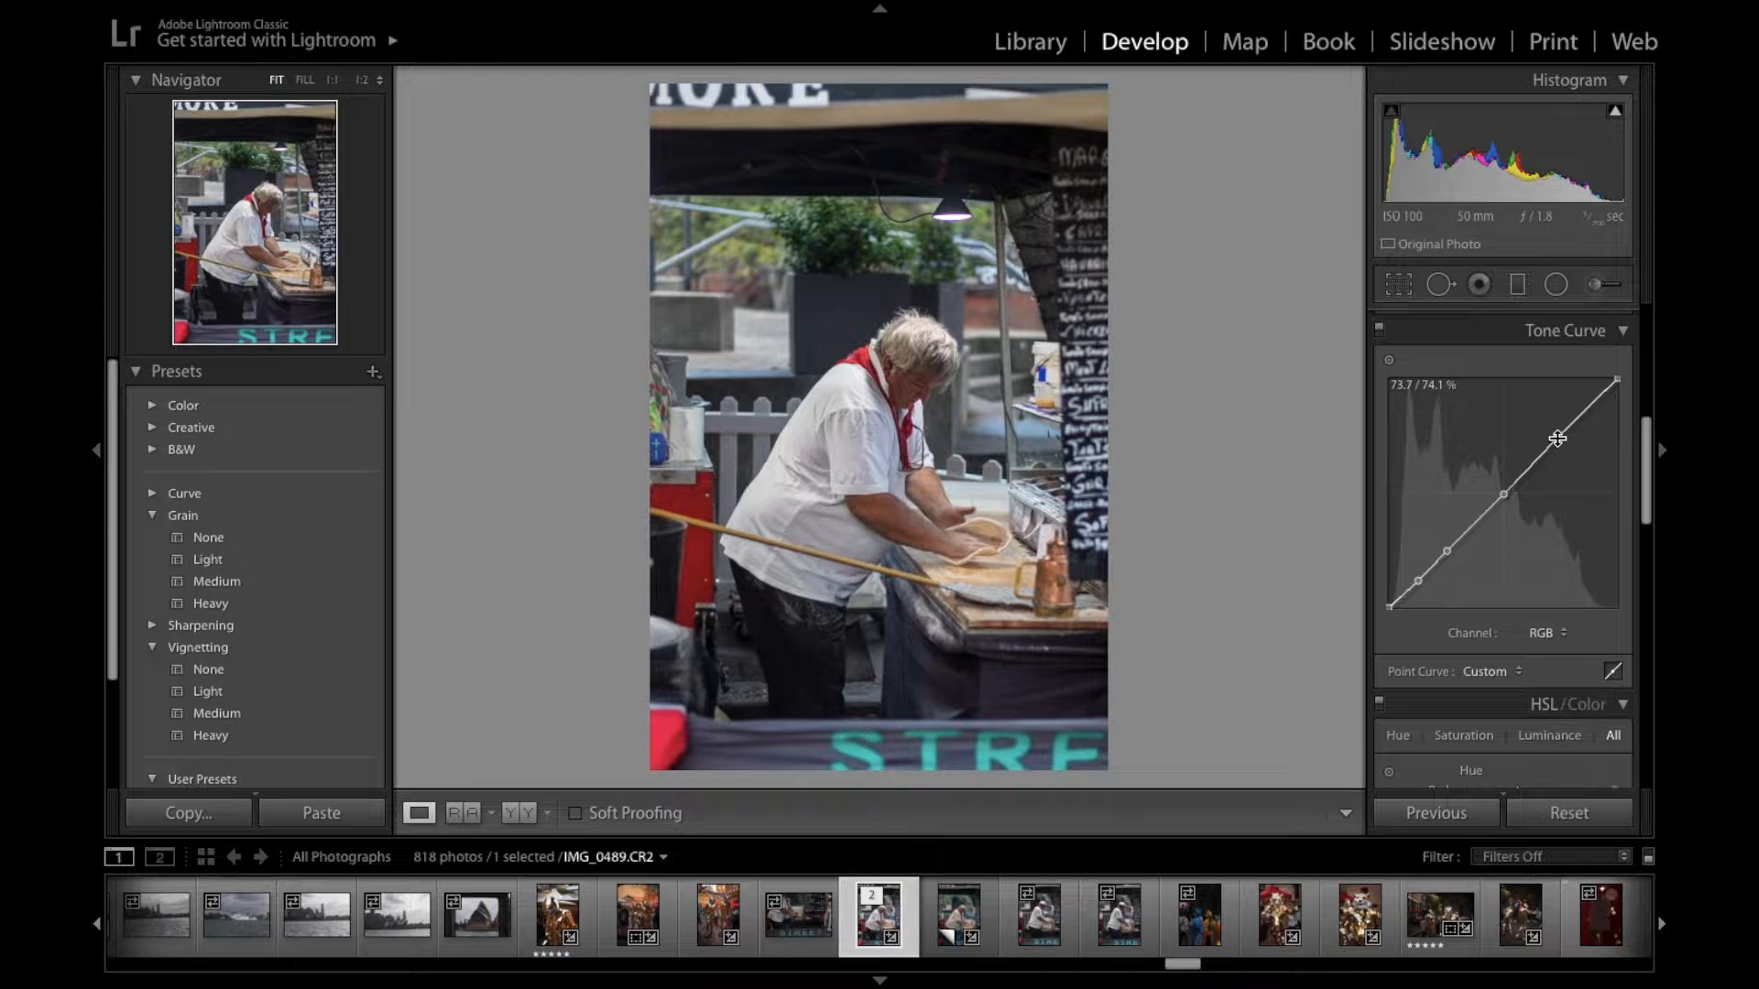
{"action": "mouse_move", "coordinate": [1557, 439]}
{"action": "left_mouse_down"}
{"action": "mouse_move", "coordinate": [1540, 422]}
{"action": "mouse_move", "coordinate": [1575, 451]}
{"action": "mouse_move", "coordinate": [1575, 419]}
{"action": "mouse_move", "coordinate": [1558, 443]}
{"action": "mouse_move", "coordinate": [1548, 429]}
{"action": "mouse_move", "coordinate": [1570, 424]}
{"action": "mouse_move", "coordinate": [1558, 444]}
{"action": "mouse_move", "coordinate": [1574, 428]}
{"action": "mouse_move", "coordinate": [1570, 449]}
{"action": "mouse_move", "coordinate": [1558, 422]}
{"action": "mouse_move", "coordinate": [1561, 449]}
{"action": "mouse_move", "coordinate": [1553, 434]}
{"action": "mouse_move", "coordinate": [1574, 434]}
{"action": "mouse_move", "coordinate": [1557, 427]}
{"action": "mouse_move", "coordinate": [1560, 444]}
{"action": "mouse_move", "coordinate": [1562, 423]}
{"action": "mouse_move", "coordinate": [1559, 438]}
{"action": "mouse_move", "coordinate": [1577, 430]}
{"action": "left_mouse_up"}
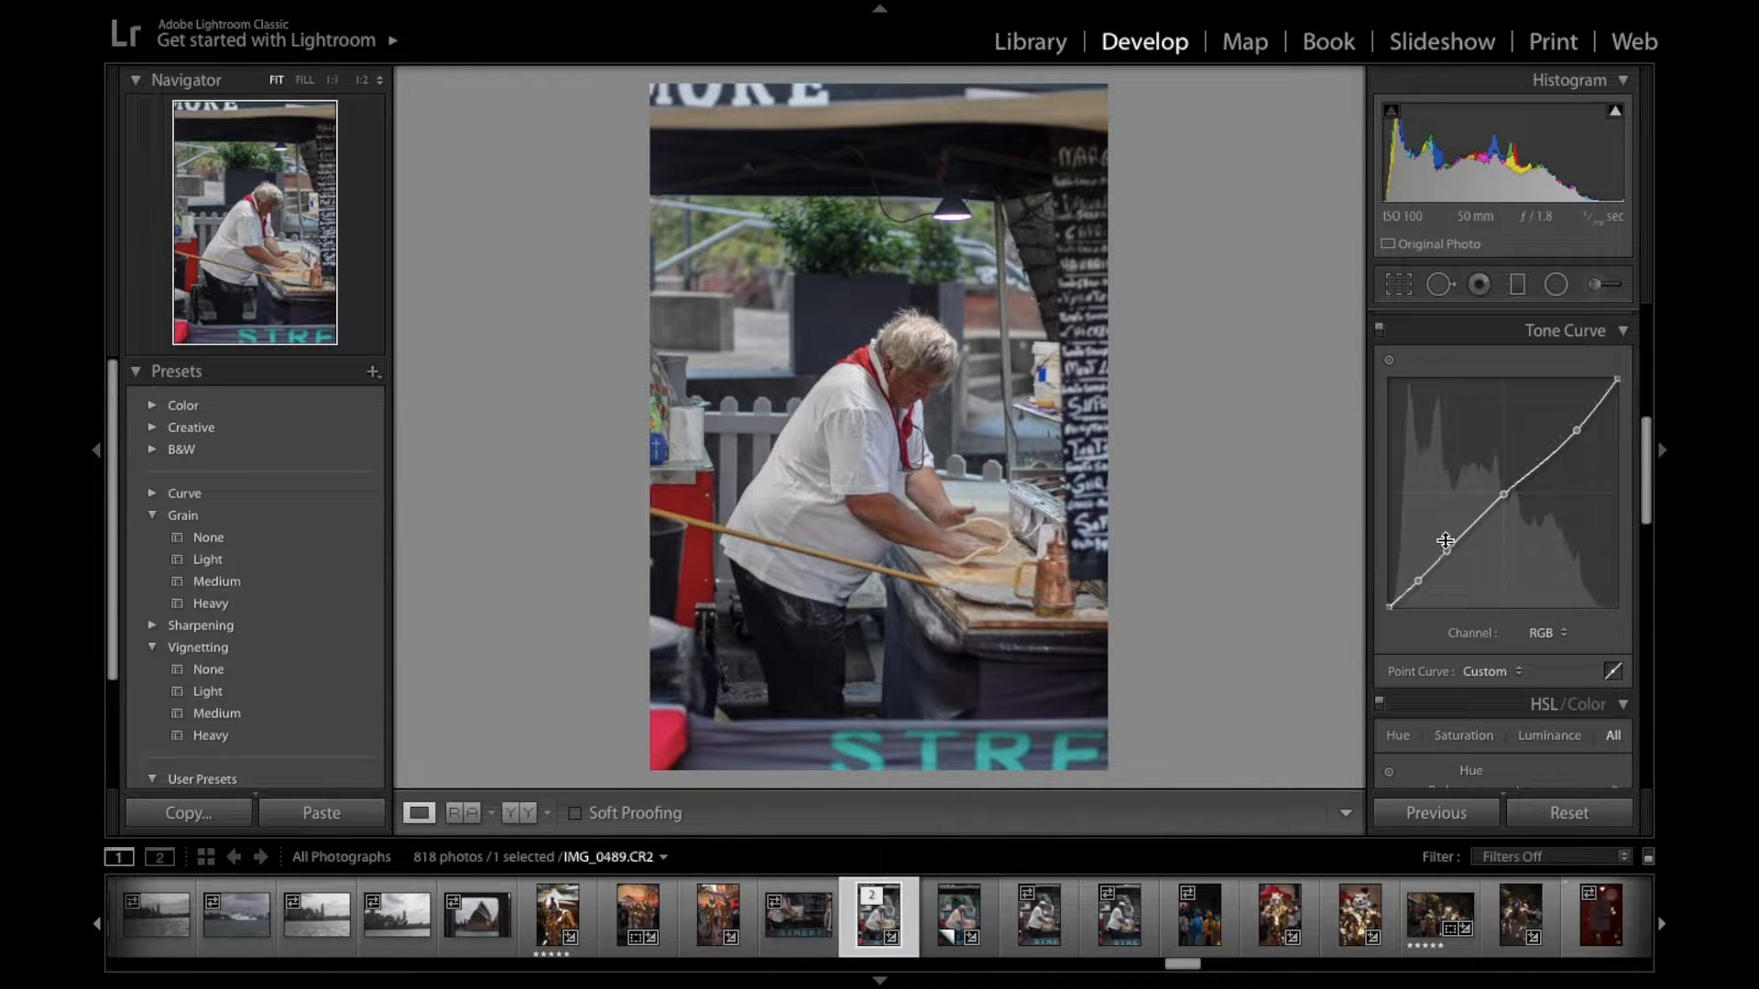
Try different positions for the RGB curve's shadows point, up to about 25.1 / 40.8 %, and delete the point
{"action": "left_click_drag", "start_coordinate": [1447, 551], "coordinate": [1448, 554]}
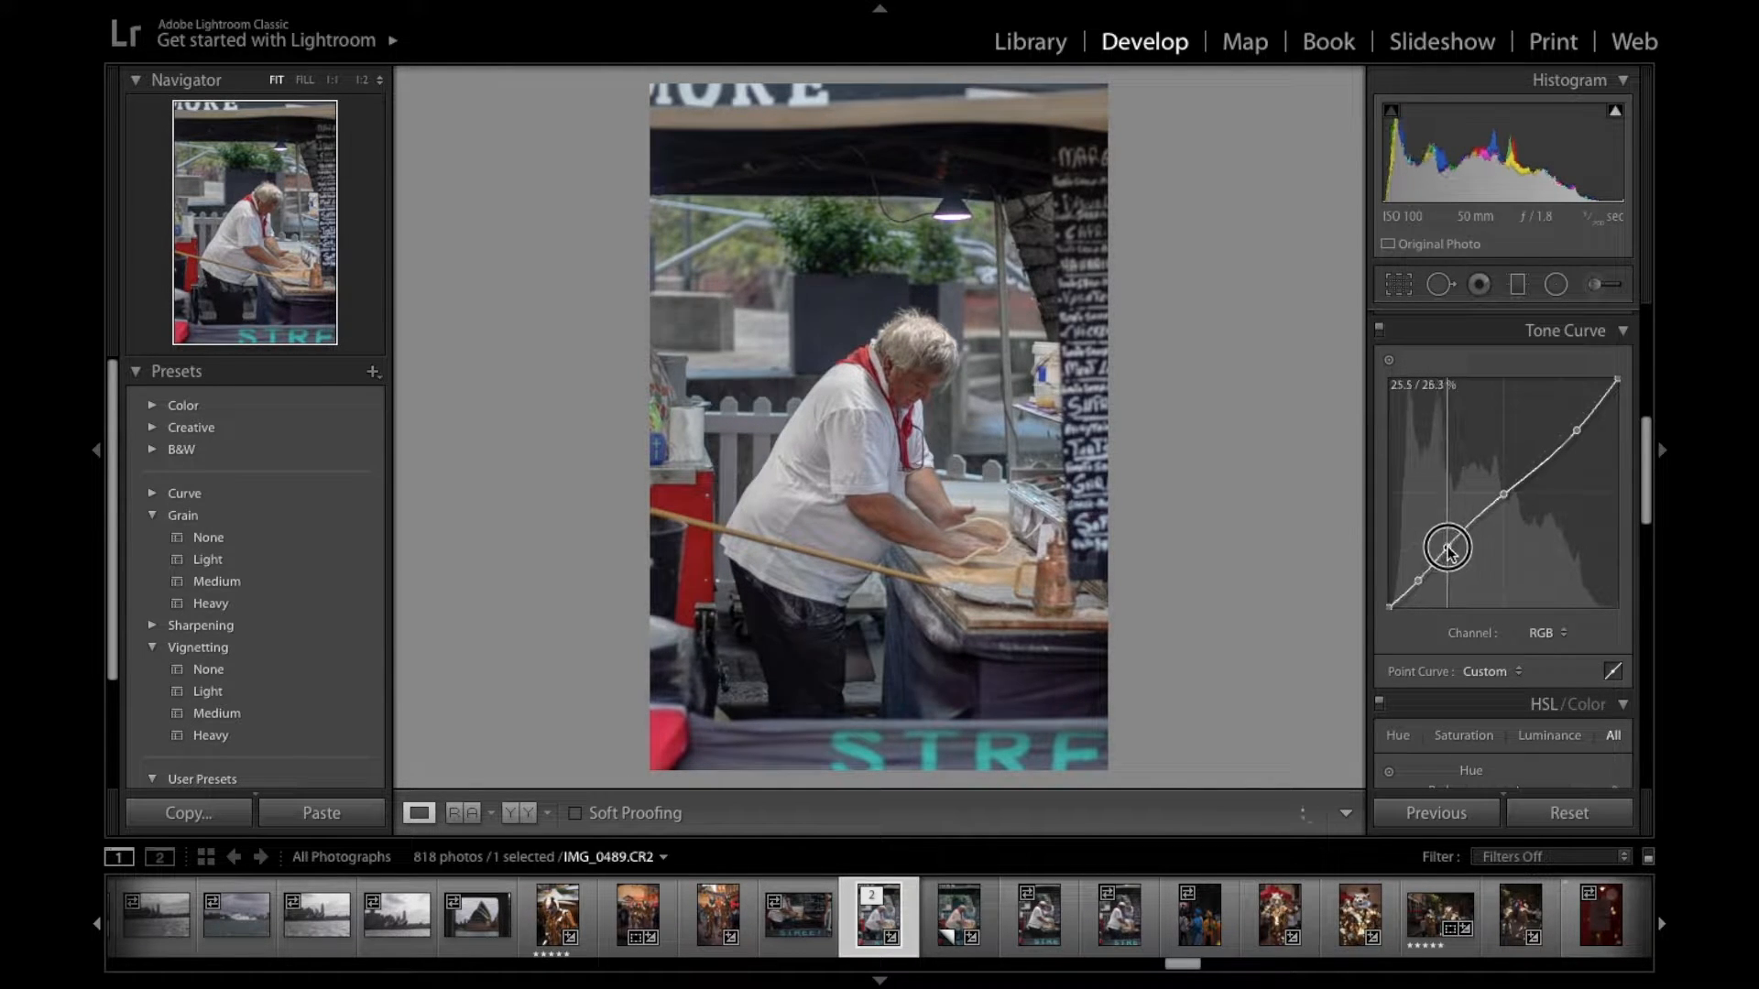
{"action": "left_click_drag", "start_coordinate": [1458, 545], "coordinate": [1459, 546]}
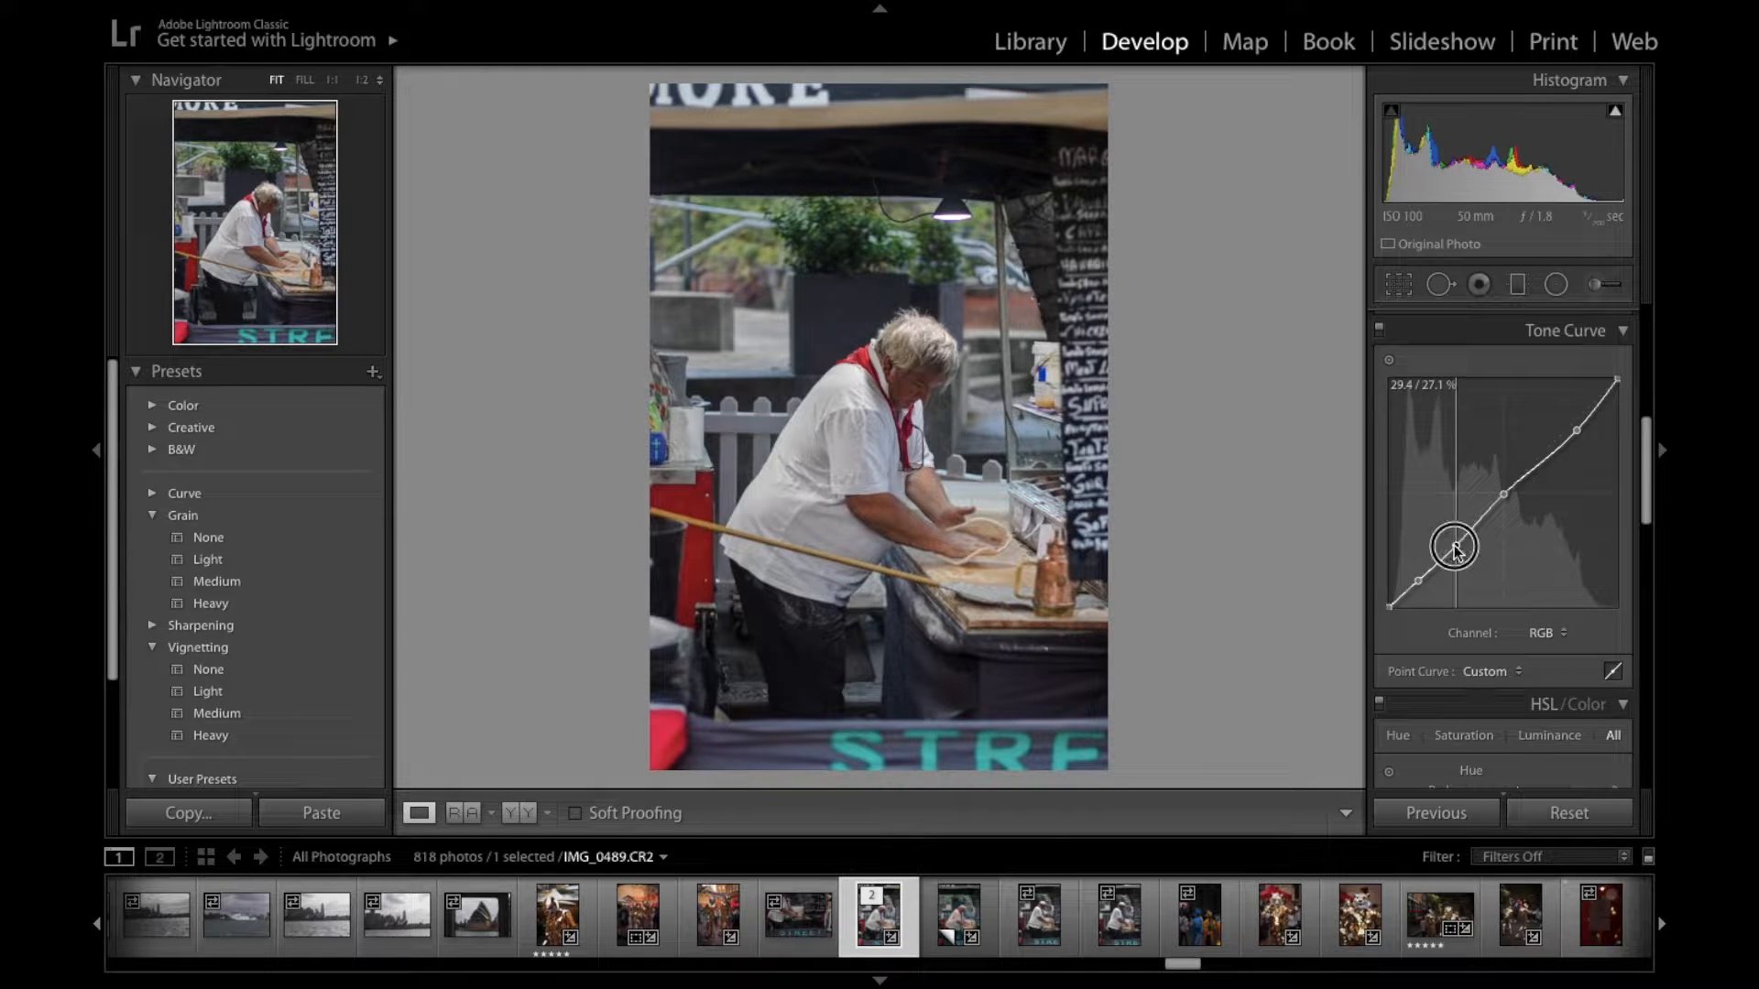
{"action": "left_click_drag", "start_coordinate": [1444, 557], "coordinate": [1446, 514]}
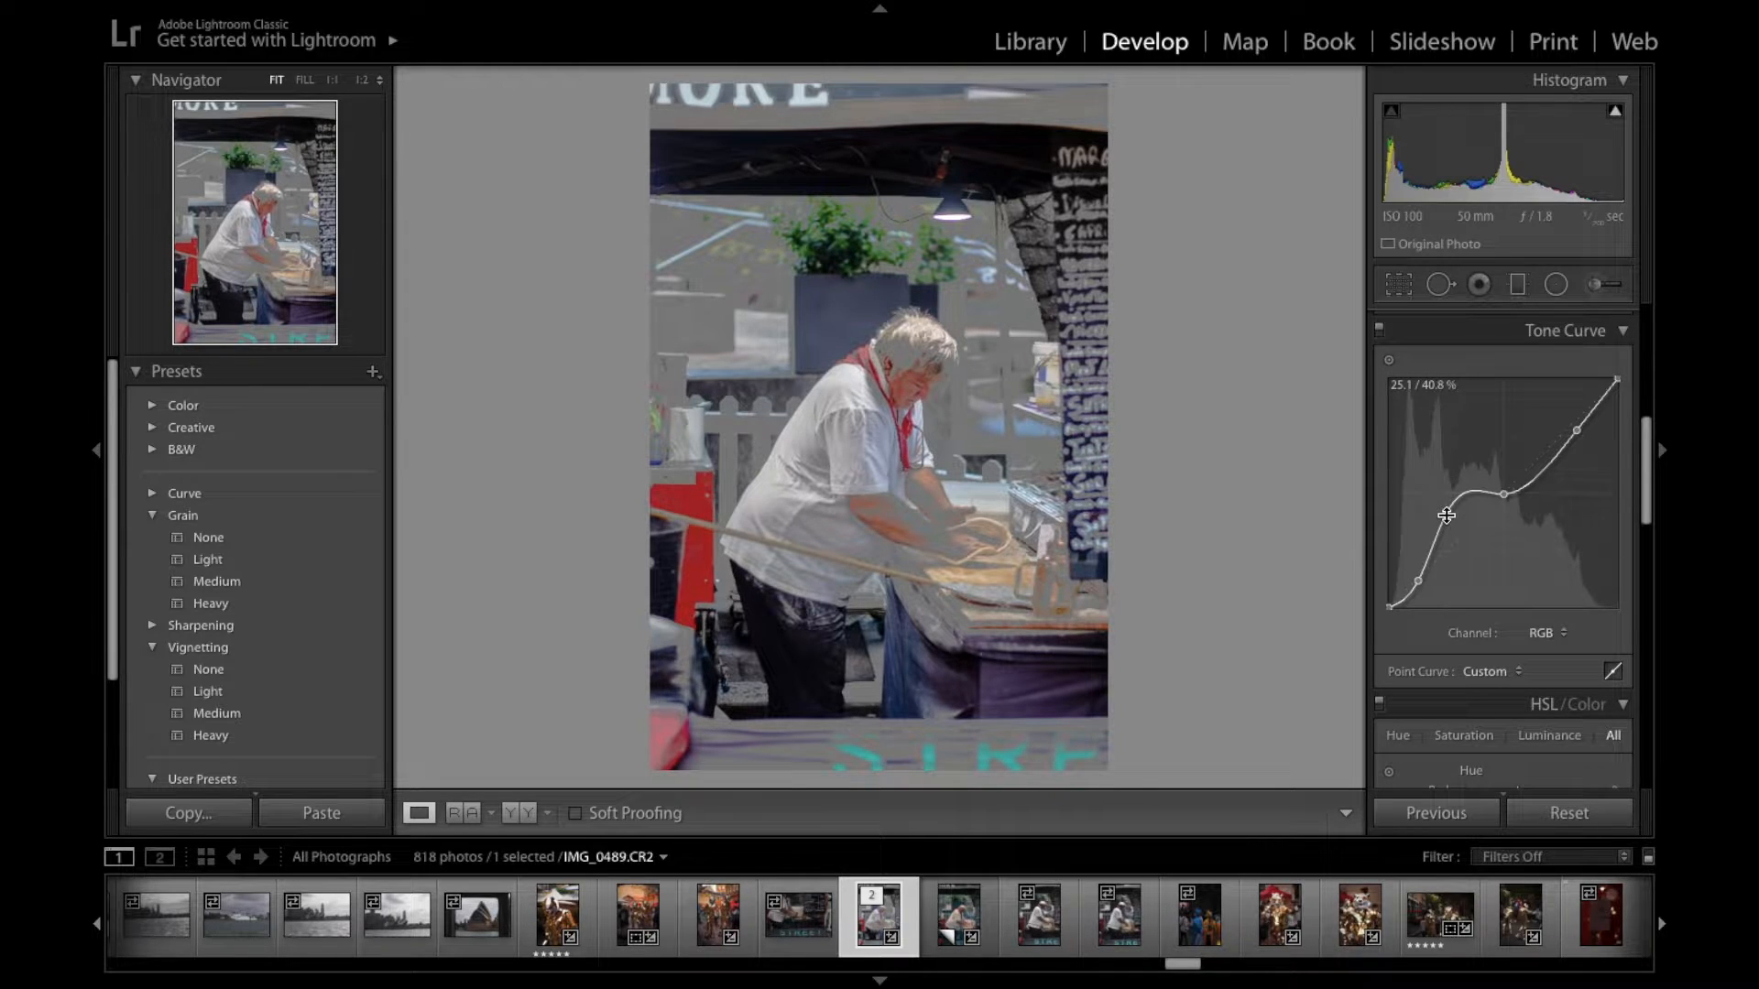
{"action": "double_click", "coordinate": [1446, 515]}
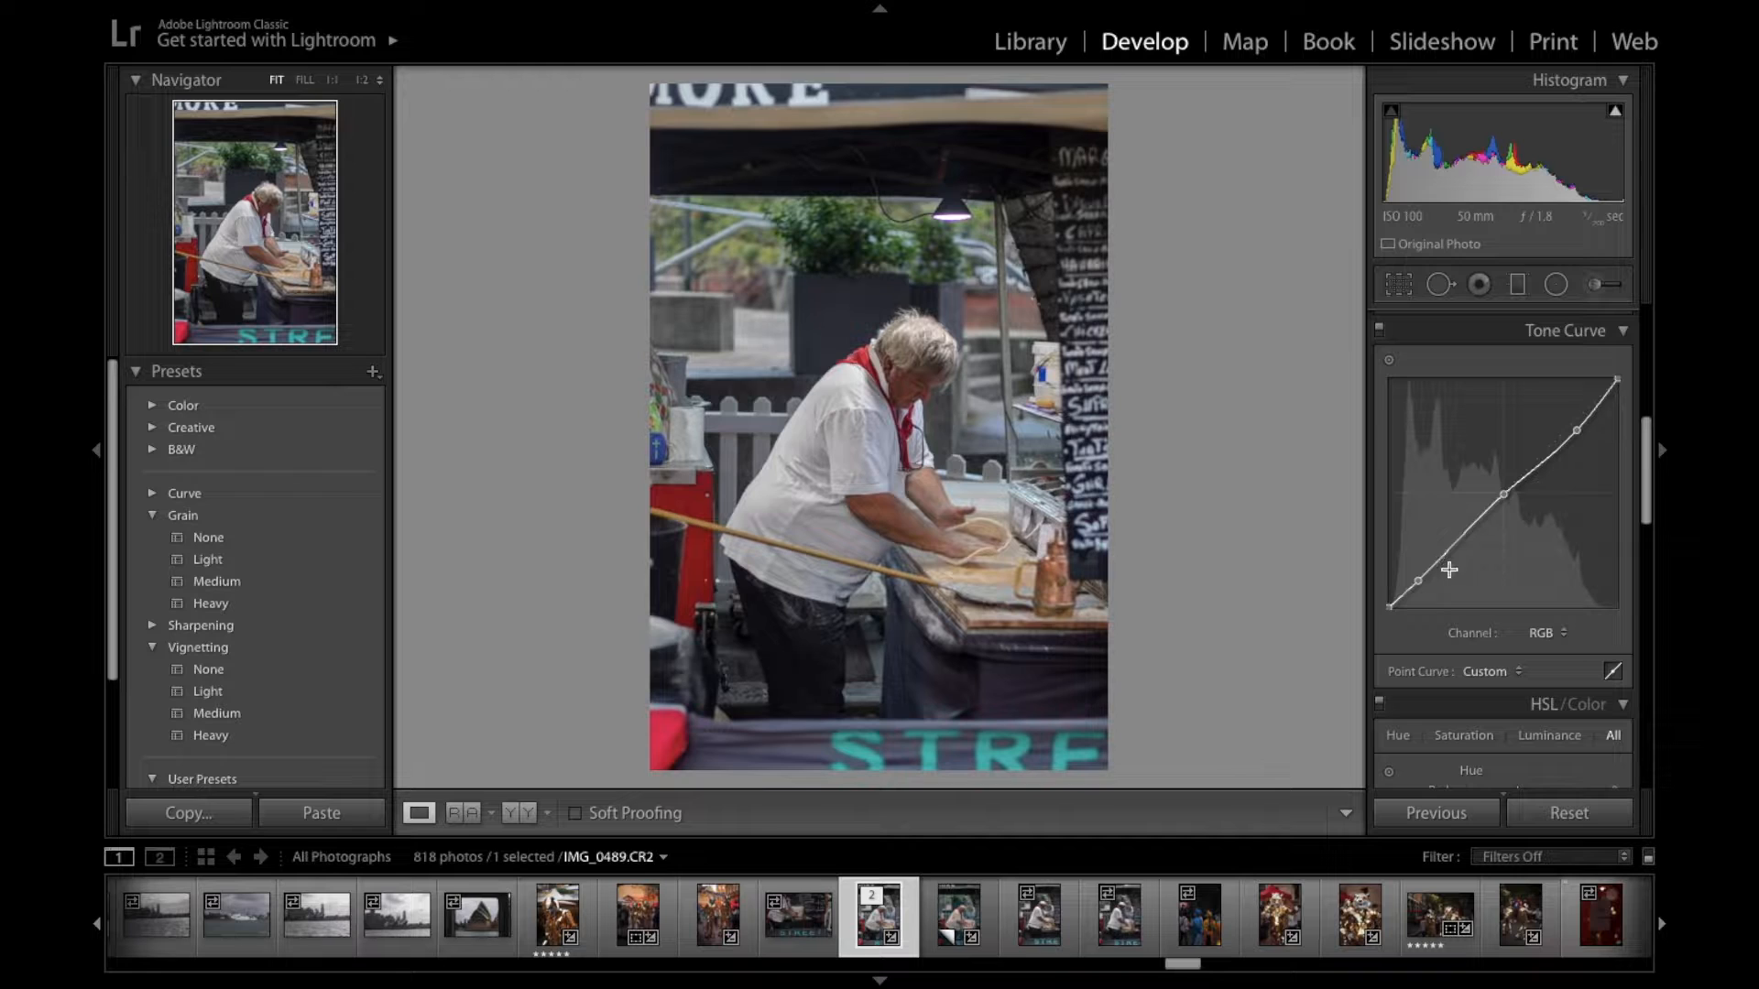
Place a shadows point slightly below the diagonal on the RGB curve, and lower the midtones point for darker midtones
{"action": "left_click_drag", "start_coordinate": [1443, 552], "coordinate": [1514, 504]}
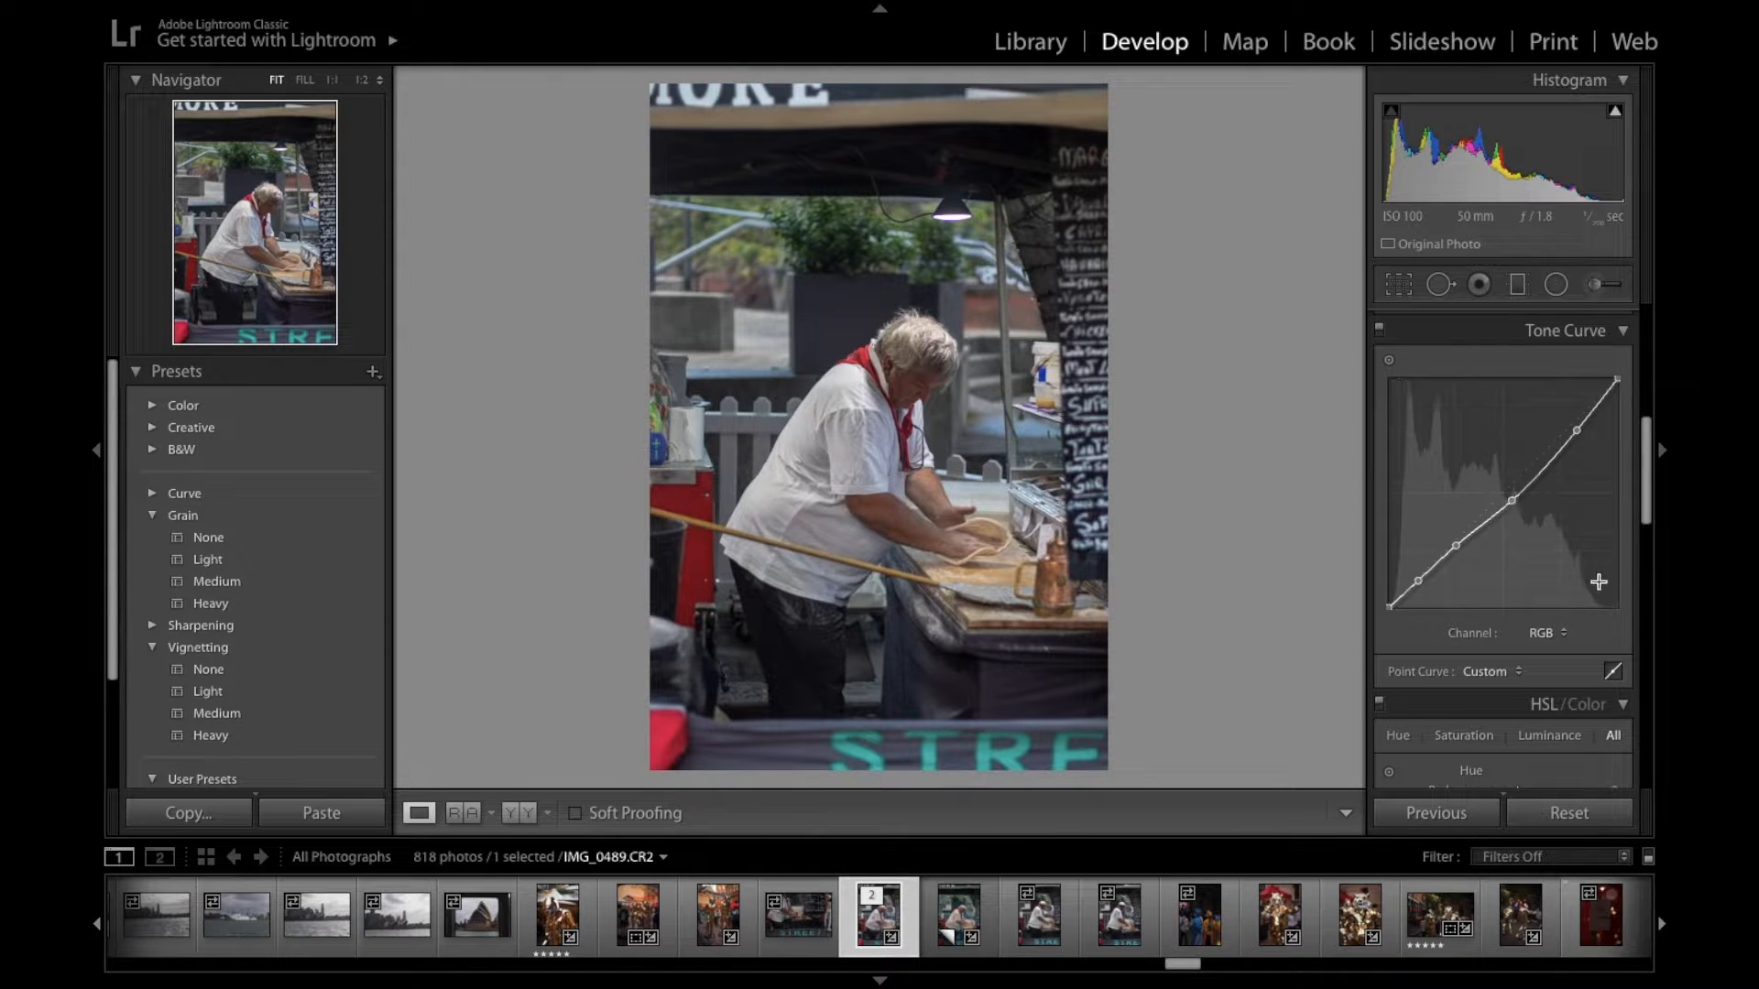
{"action": "left_click", "coordinate": [1513, 501]}
{"action": "left_click_drag", "start_coordinate": [1512, 501], "coordinate": [1517, 497]}
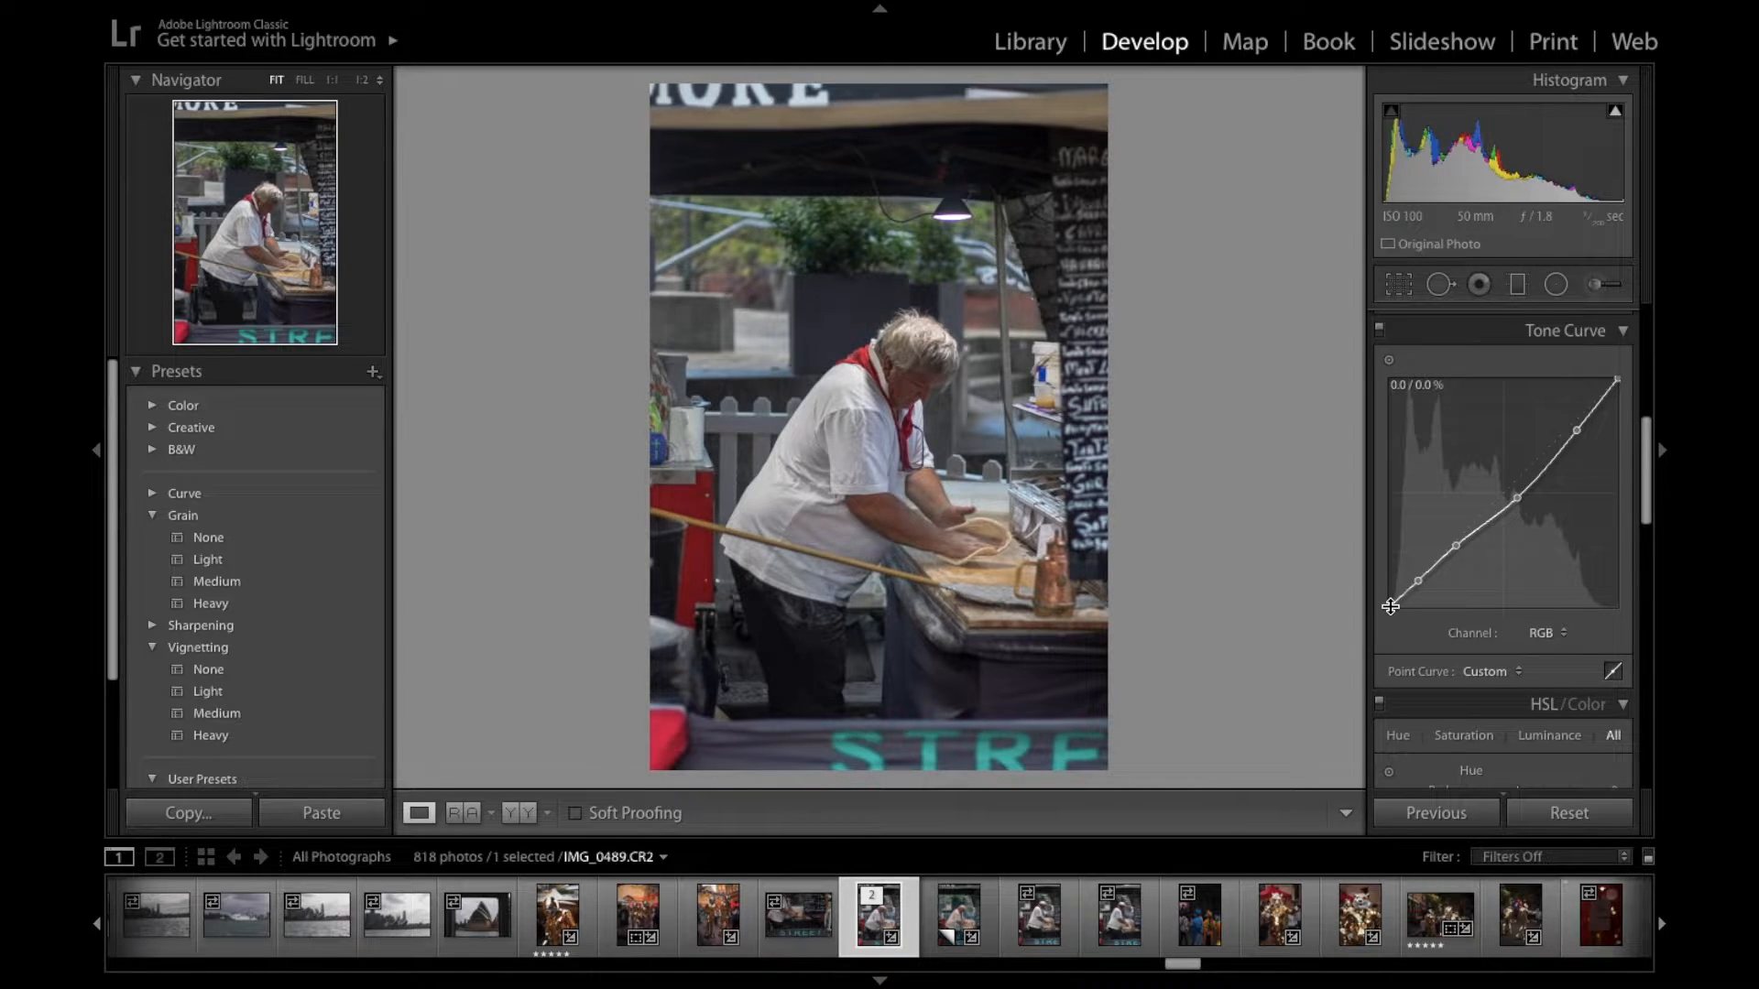
Try lifting the black point of the RGB curve for faded blacks, and return it to the lower corner
{"action": "left_click_drag", "start_coordinate": [1392, 607], "coordinate": [1391, 597]}
{"action": "mouse_move", "coordinate": [1387, 607]}
{"action": "left_mouse_down"}
{"action": "mouse_move", "coordinate": [1371, 574]}
{"action": "mouse_move", "coordinate": [1389, 574]}
{"action": "left_mouse_up"}
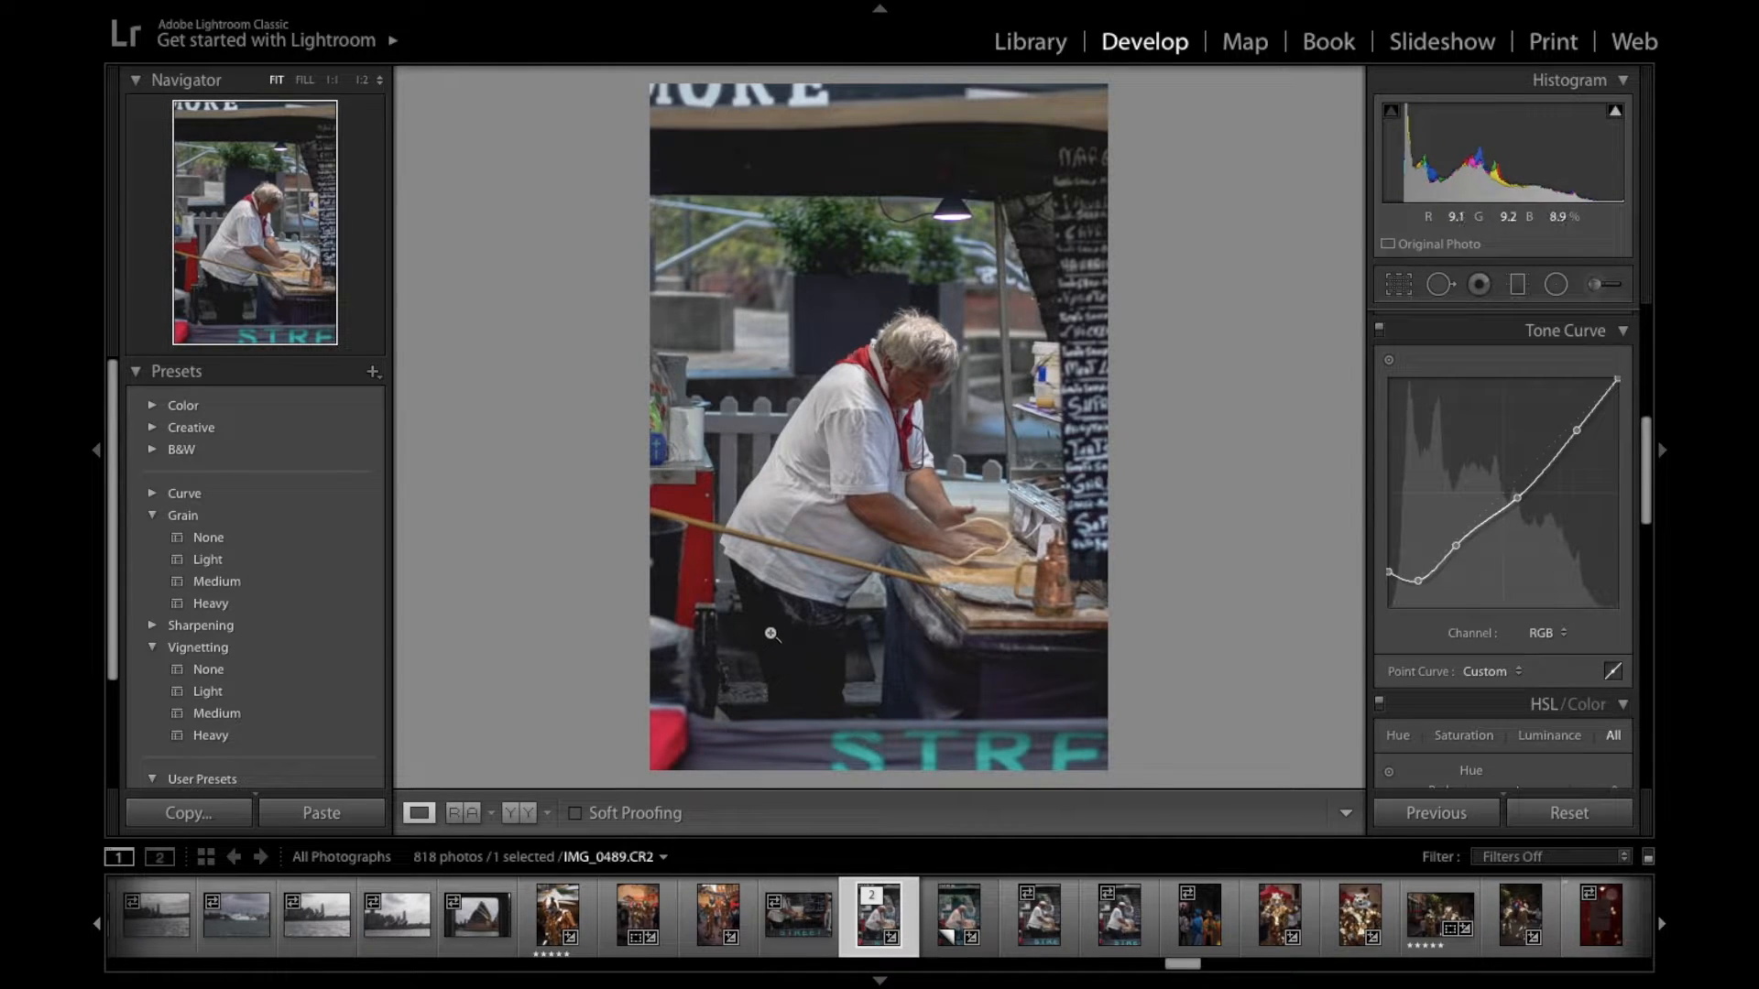
{"action": "mouse_move", "coordinate": [1386, 575]}
{"action": "left_mouse_down"}
{"action": "mouse_move", "coordinate": [1375, 615]}
{"action": "mouse_move", "coordinate": [1374, 597]}
{"action": "left_mouse_up"}
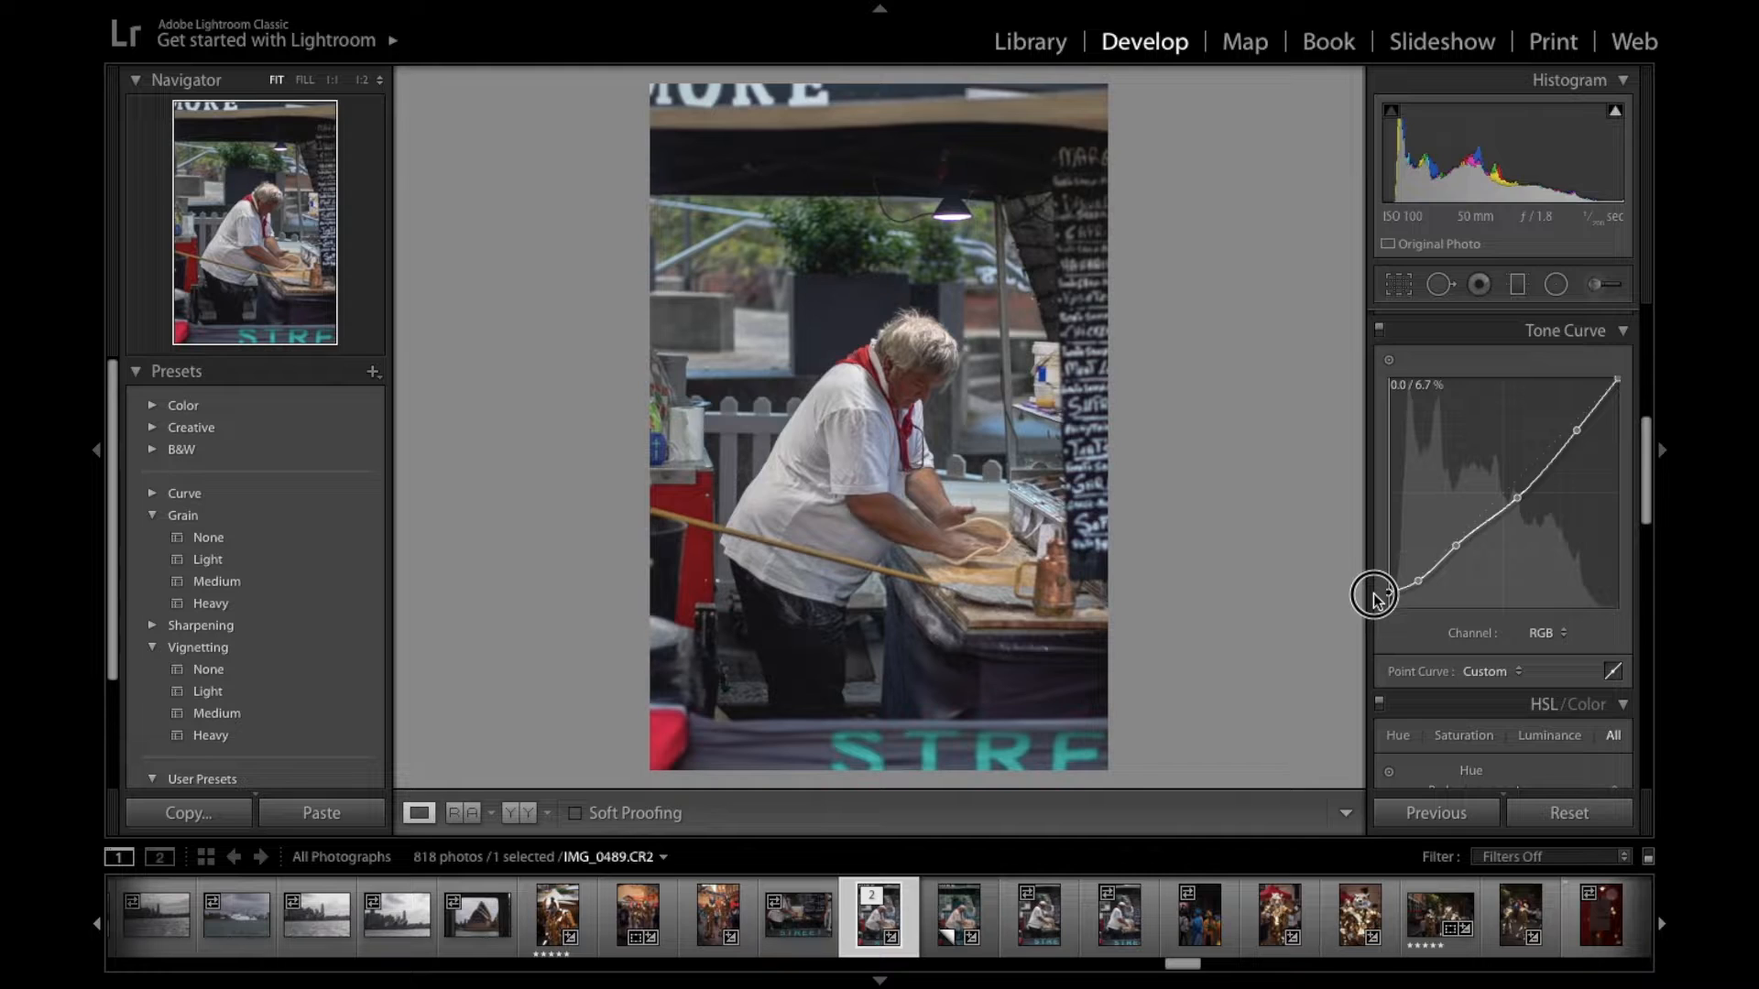
{"action": "left_click_drag", "start_coordinate": [1374, 596], "coordinate": [1372, 691]}
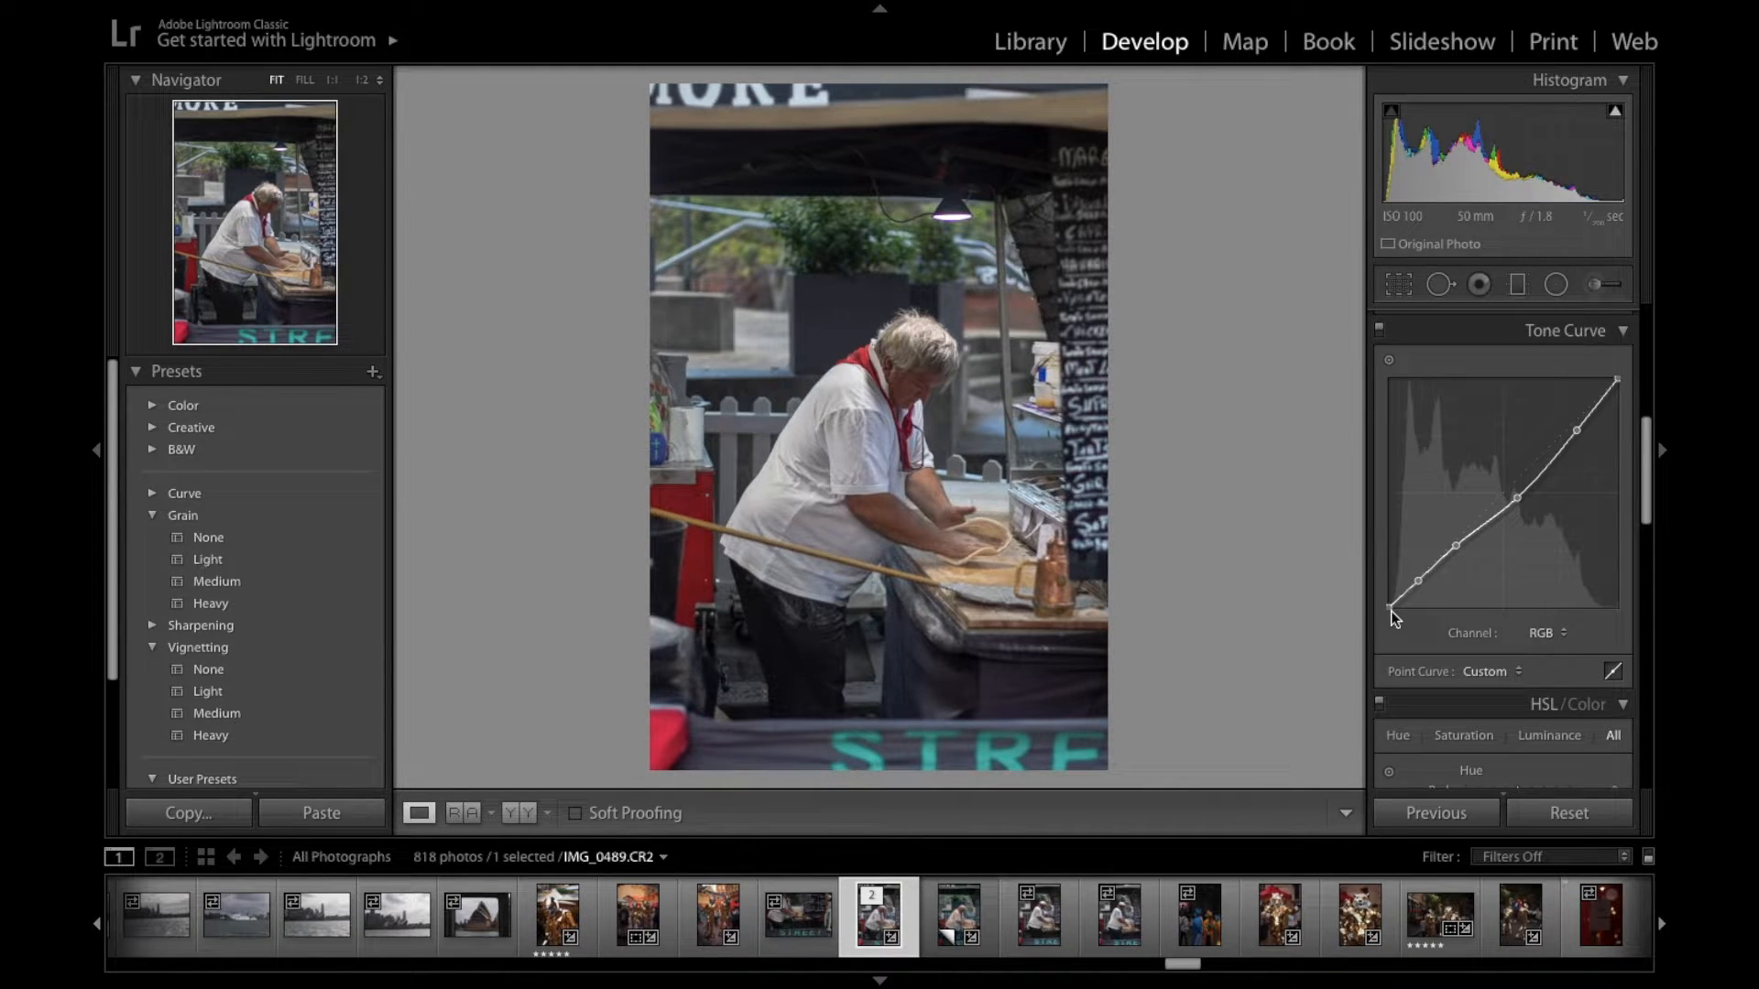
{"action": "mouse_move", "coordinate": [1389, 609]}
{"action": "left_mouse_down"}
{"action": "mouse_move", "coordinate": [1385, 591]}
{"action": "mouse_move", "coordinate": [1366, 660]}
{"action": "mouse_move", "coordinate": [1389, 612]}
{"action": "left_mouse_up"}
Compare the photo repeatedly with and without the Tone Curve adjustments, leaving them enabled
{"action": "scroll", "coordinate": [1581, 492], "scroll_direction": "up", "scroll_amount": 2}
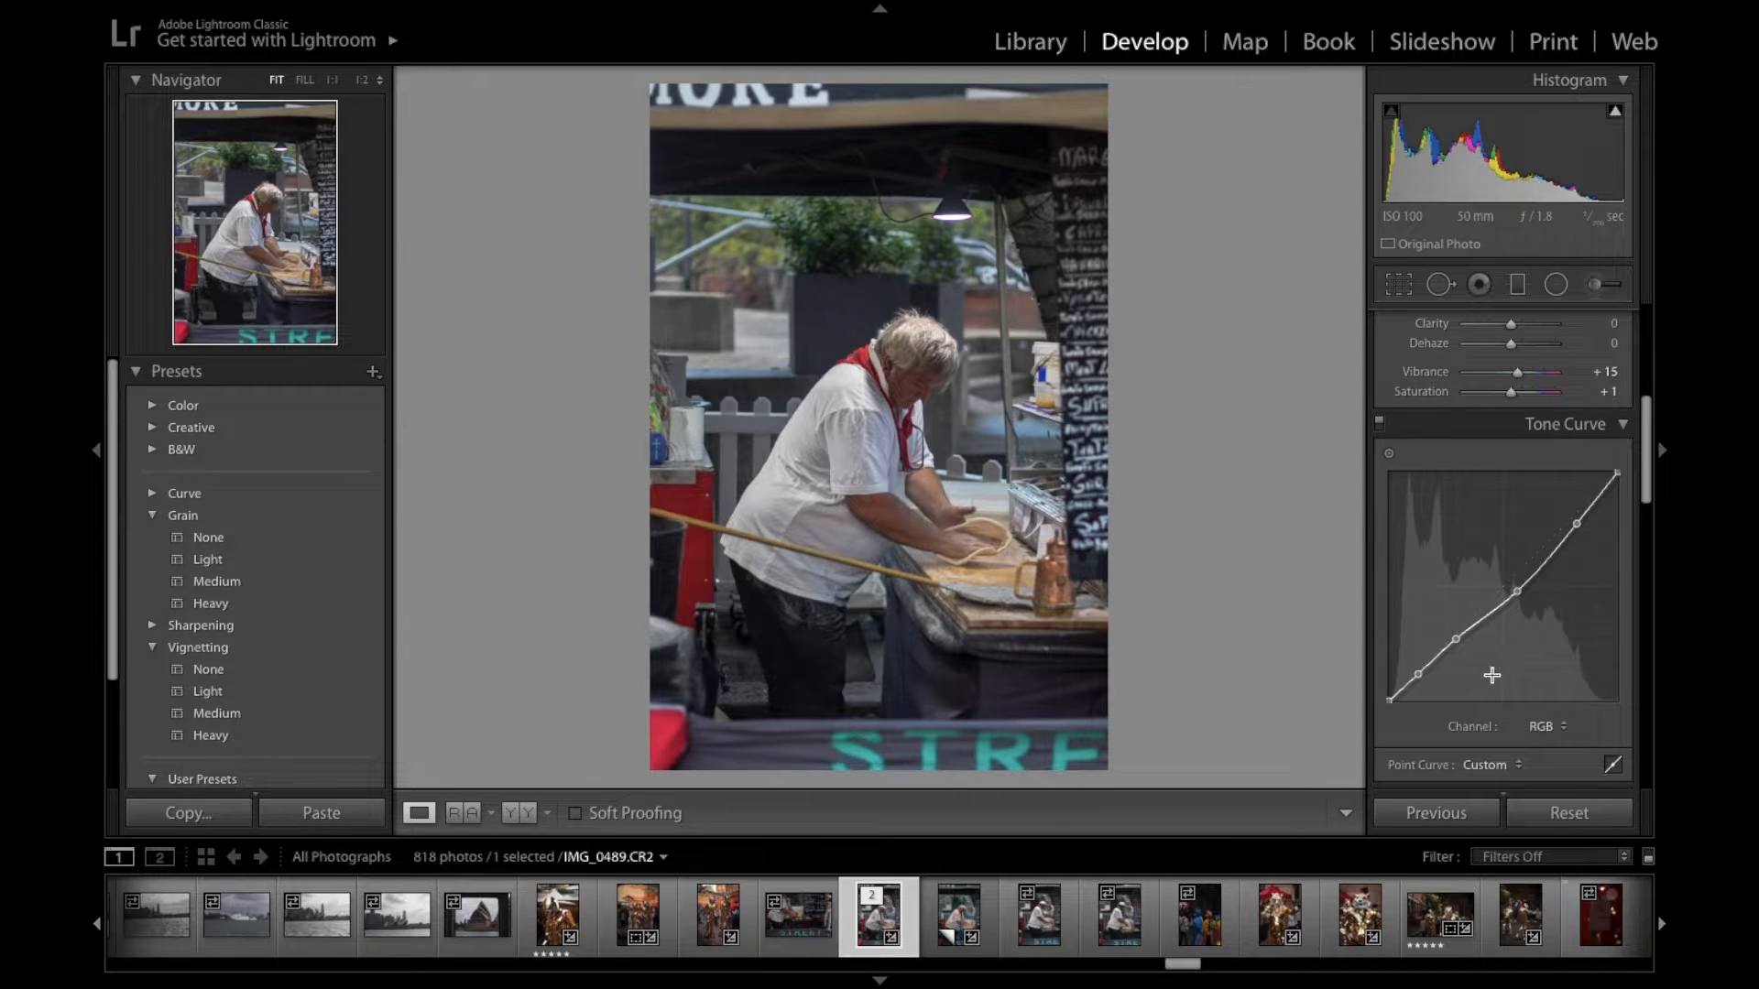
{"action": "left_click", "coordinate": [1379, 423]}
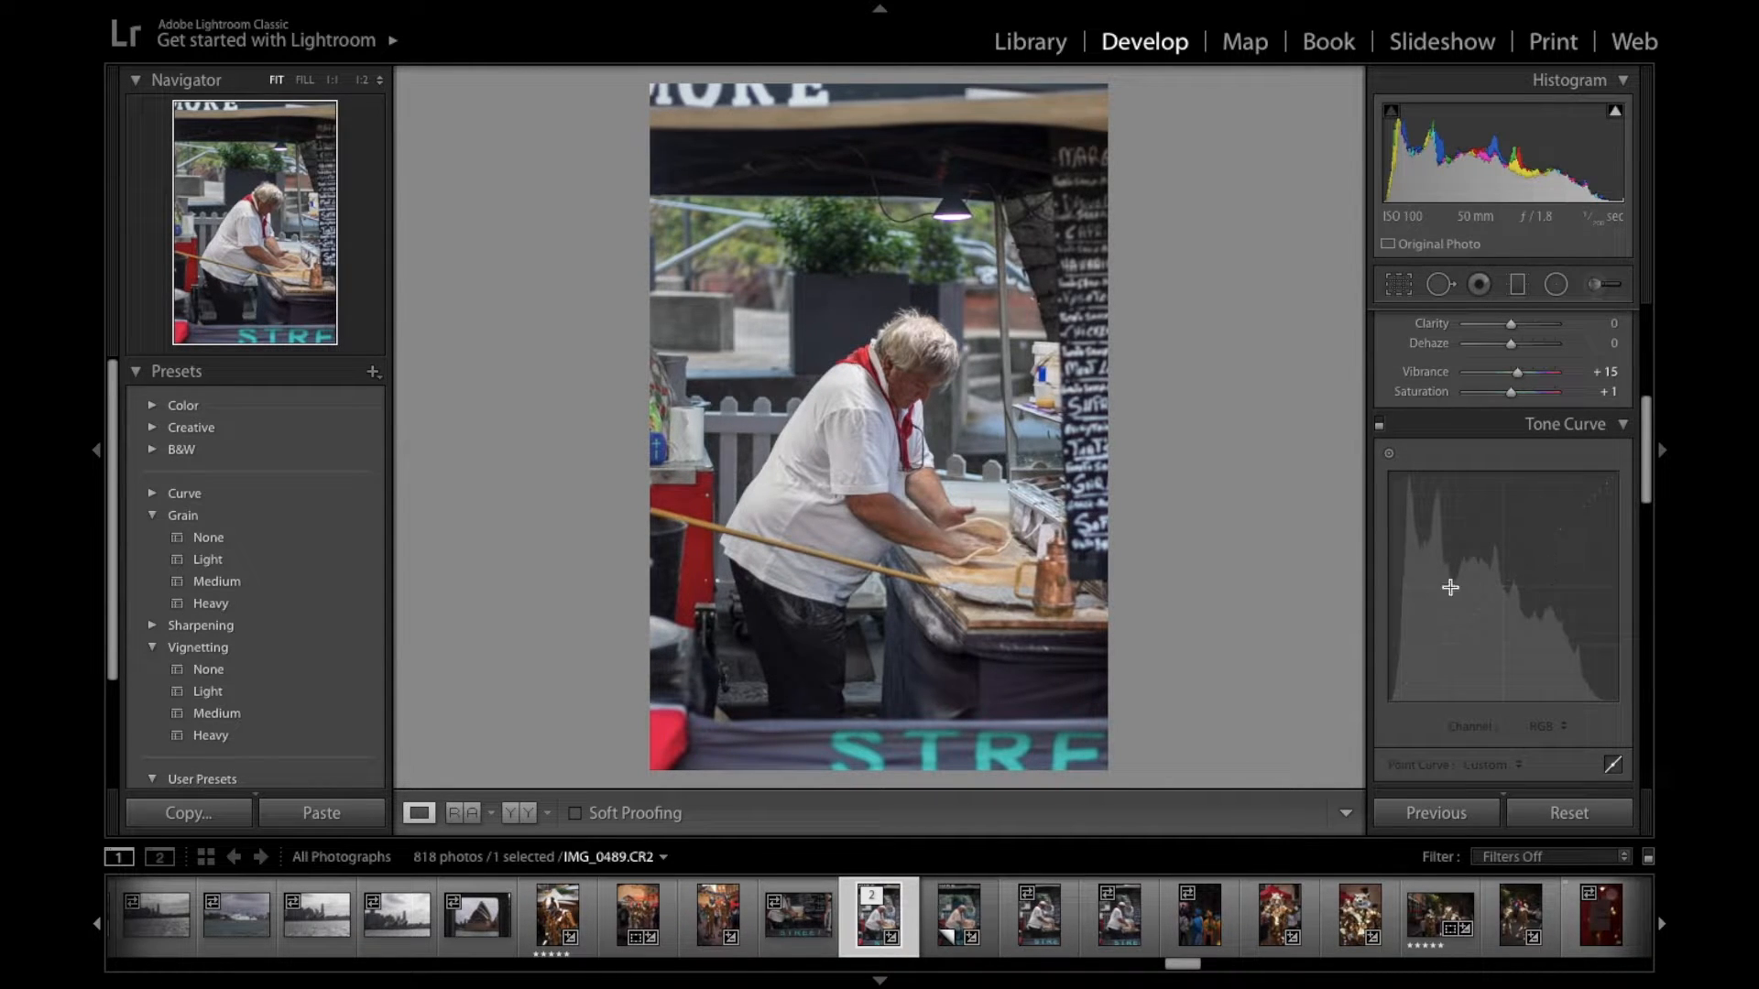
{"action": "left_click", "coordinate": [1377, 423]}
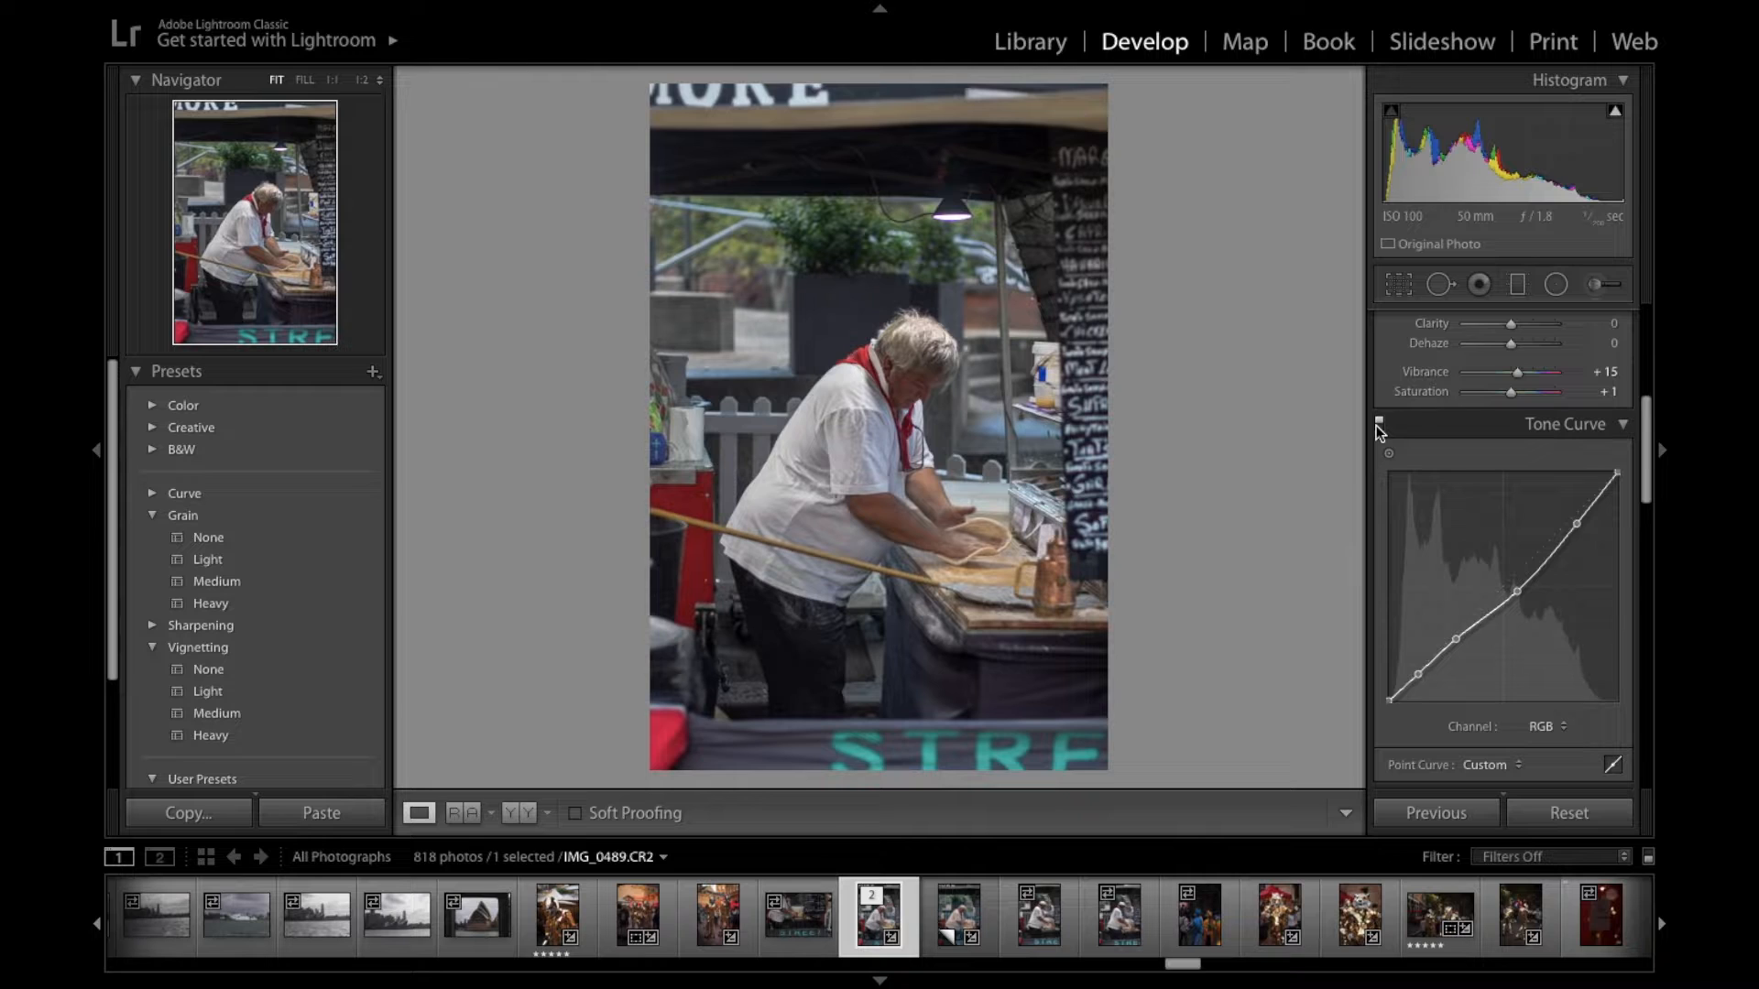
{"action": "left_click", "coordinate": [1377, 423]}
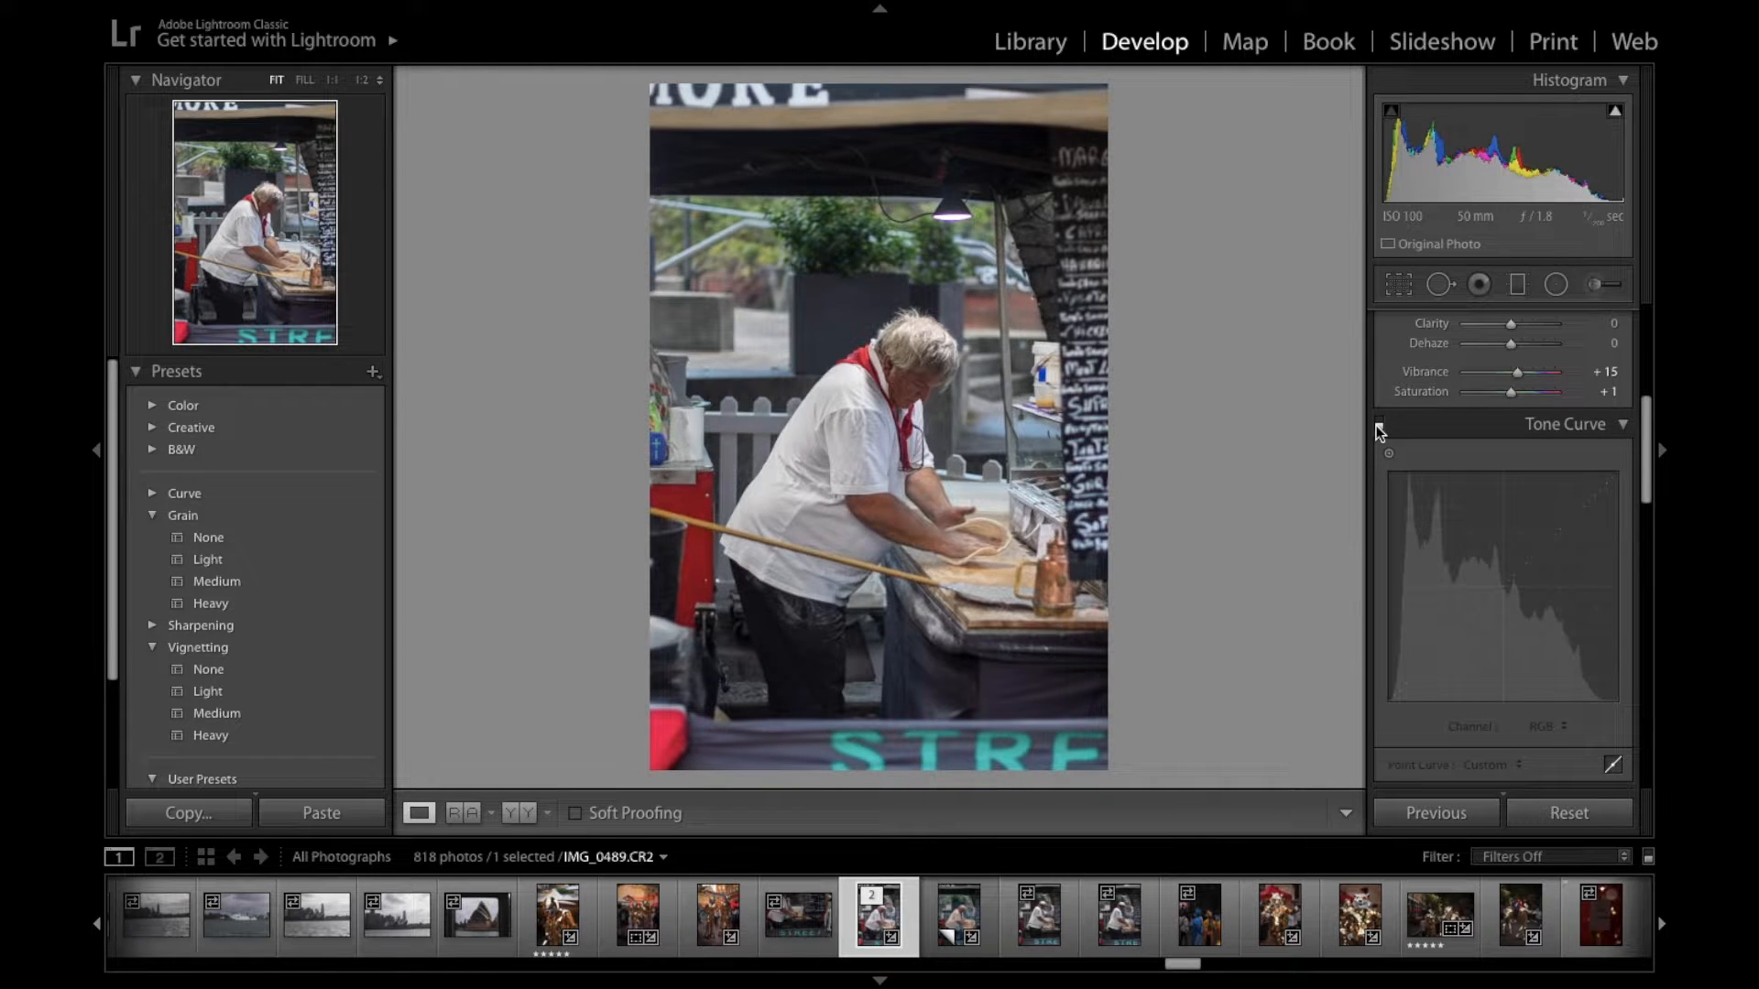
{"action": "left_click", "coordinate": [1378, 423]}
{"action": "left_click", "coordinate": [1378, 423]}
{"action": "left_click", "coordinate": [1378, 423]}
{"action": "left_click", "coordinate": [1378, 423]}
{"action": "left_click", "coordinate": [1377, 424]}
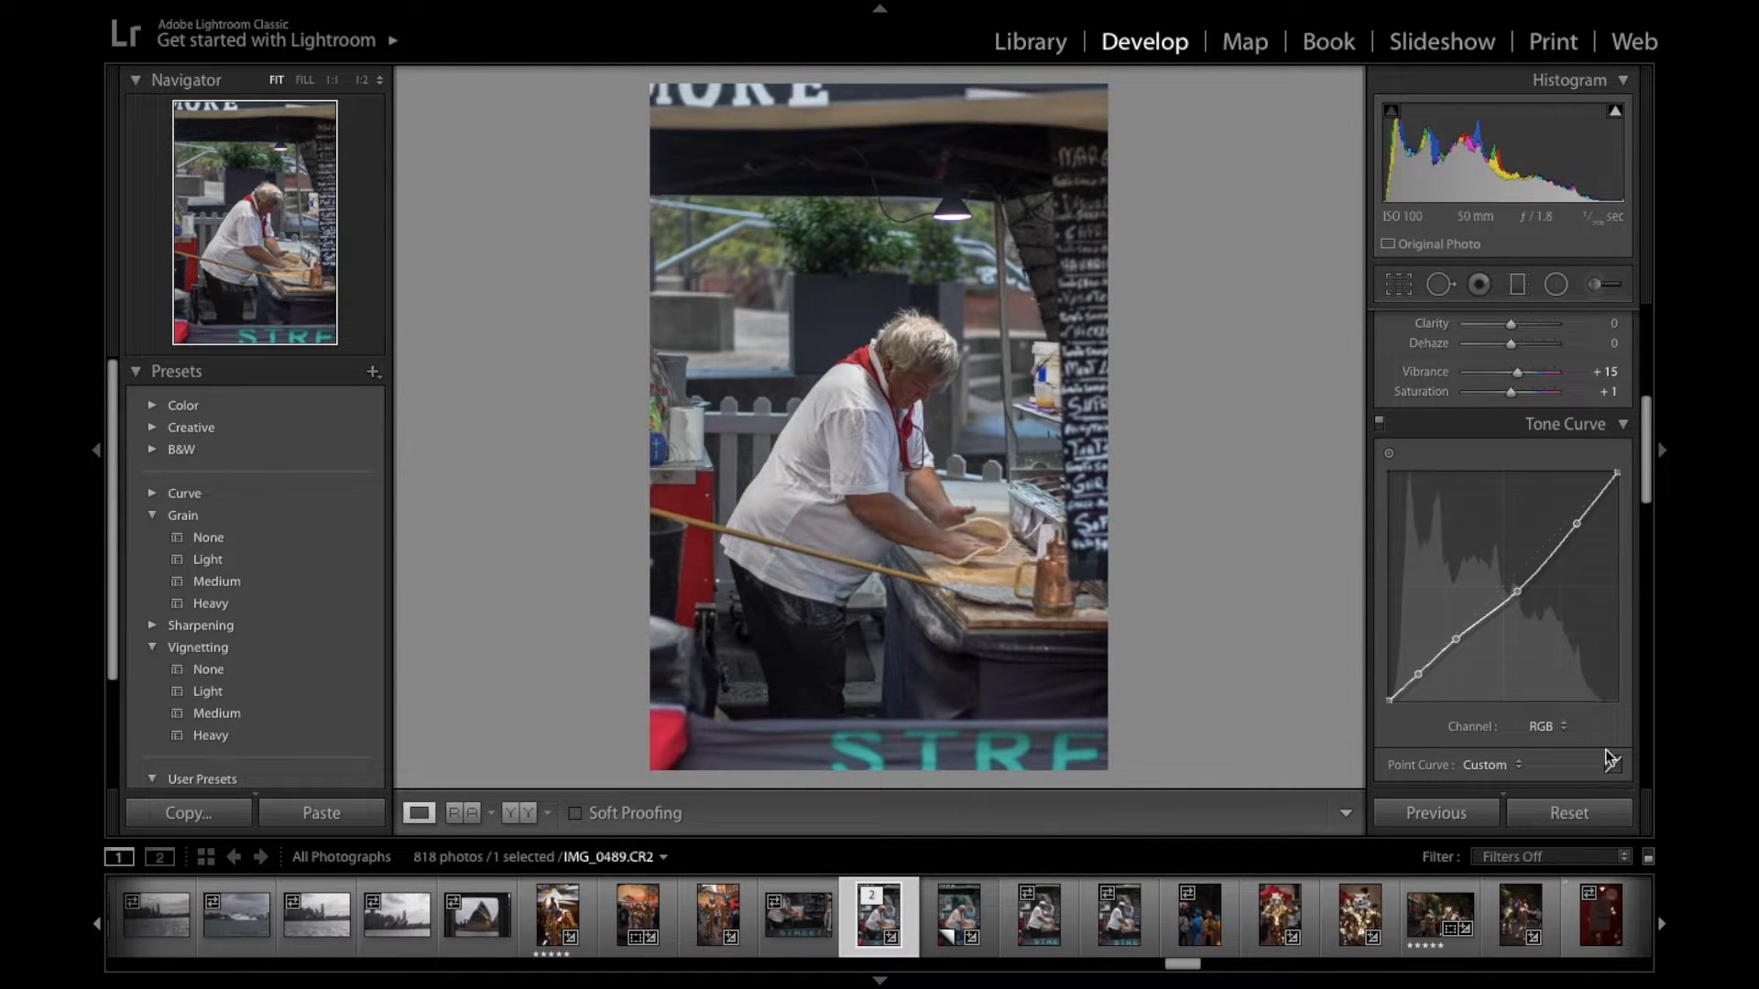
Add highlights, midtones and shadows points to the Red channel's tone curve, keeping the highlights point close to the diagonal
{"action": "scroll", "coordinate": [1569, 682], "scroll_direction": "down", "scroll_amount": 1}
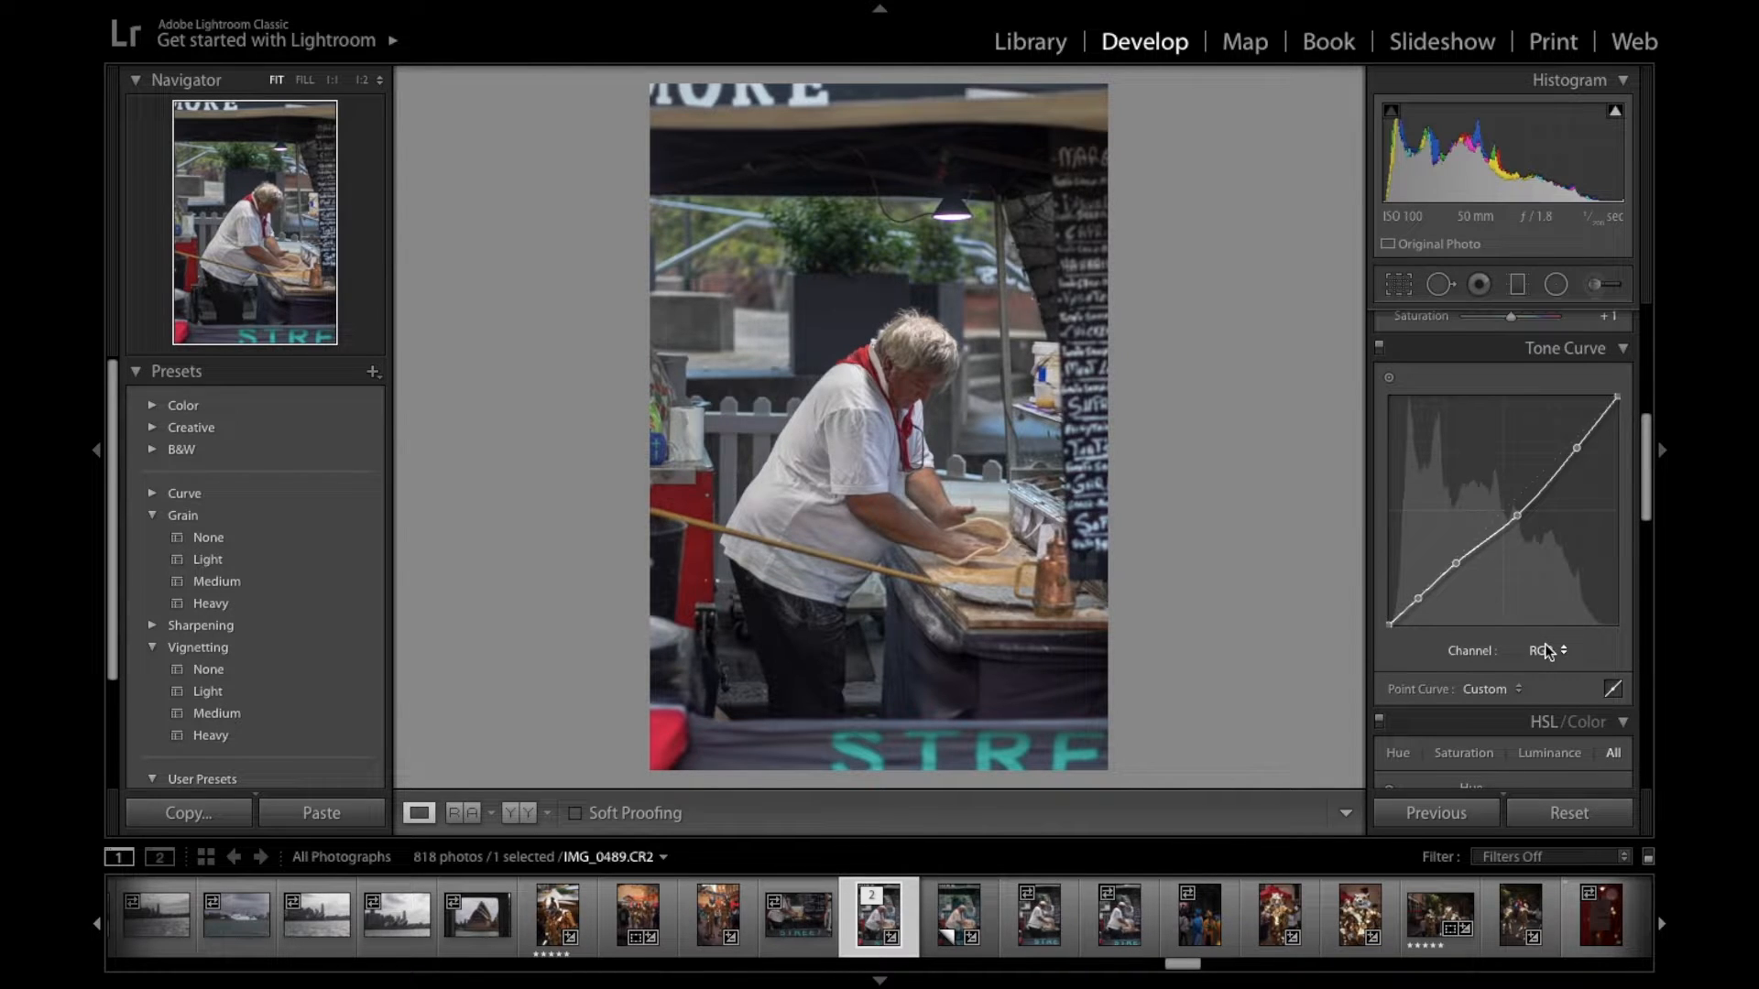
{"action": "left_click", "coordinate": [1545, 650]}
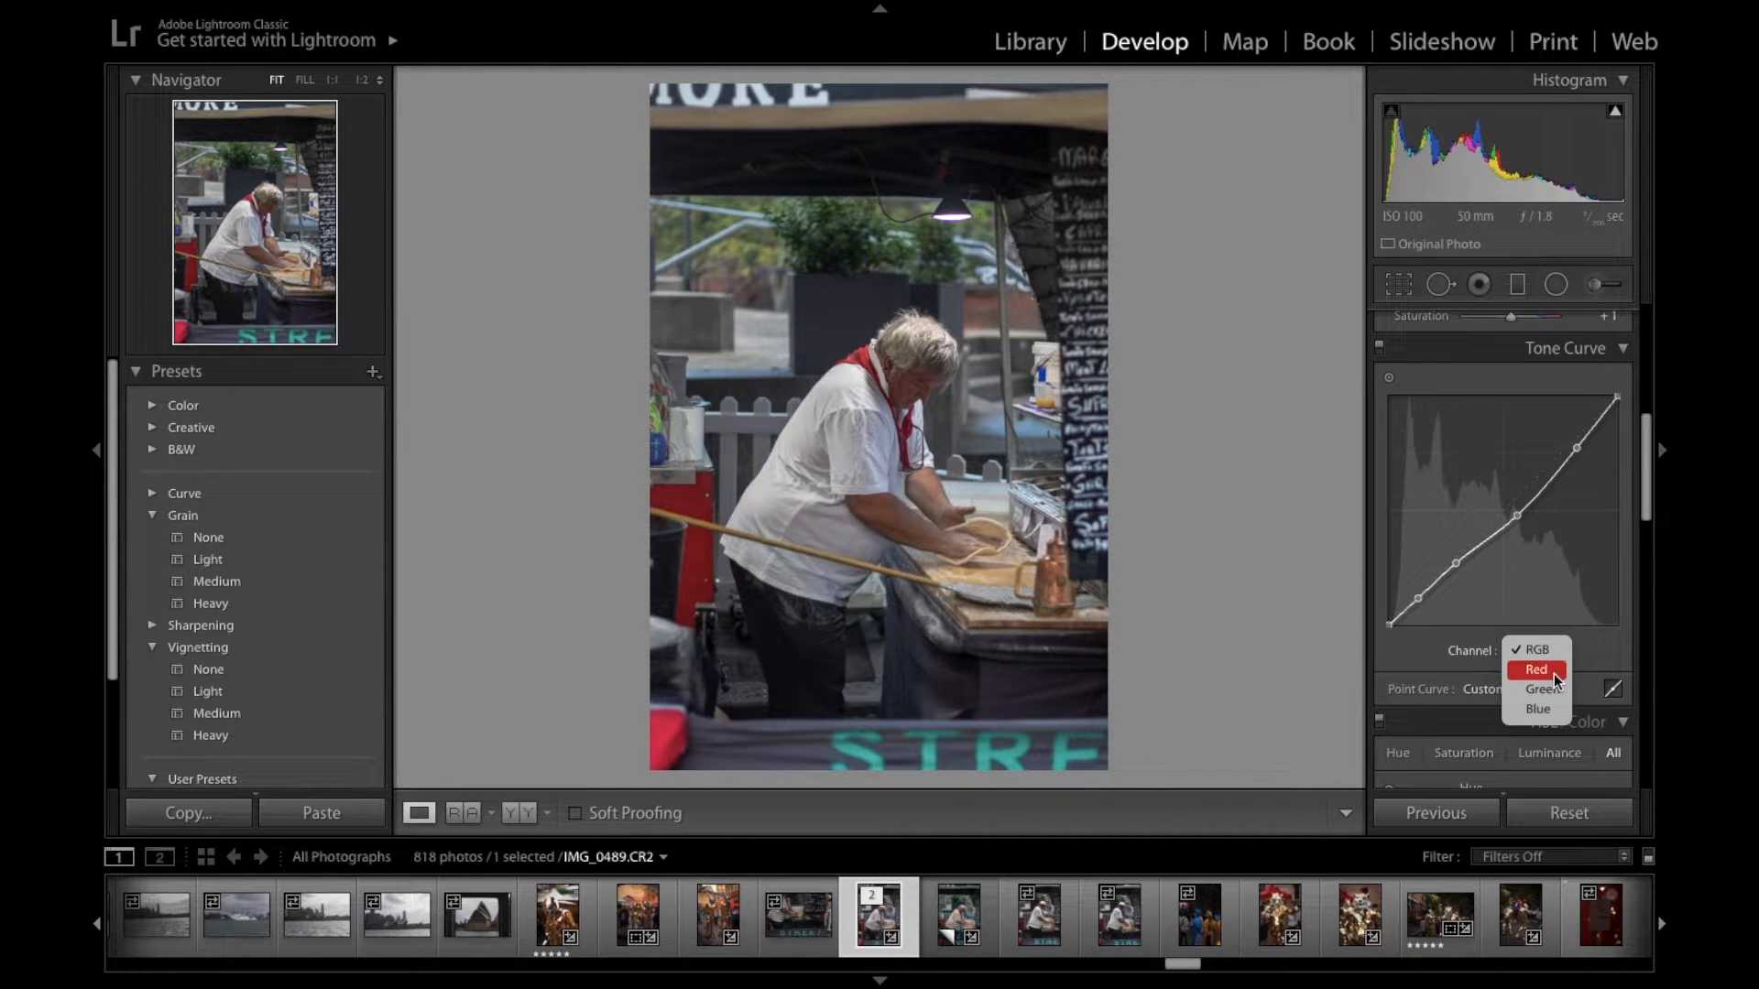
{"action": "left_click", "coordinate": [1553, 672]}
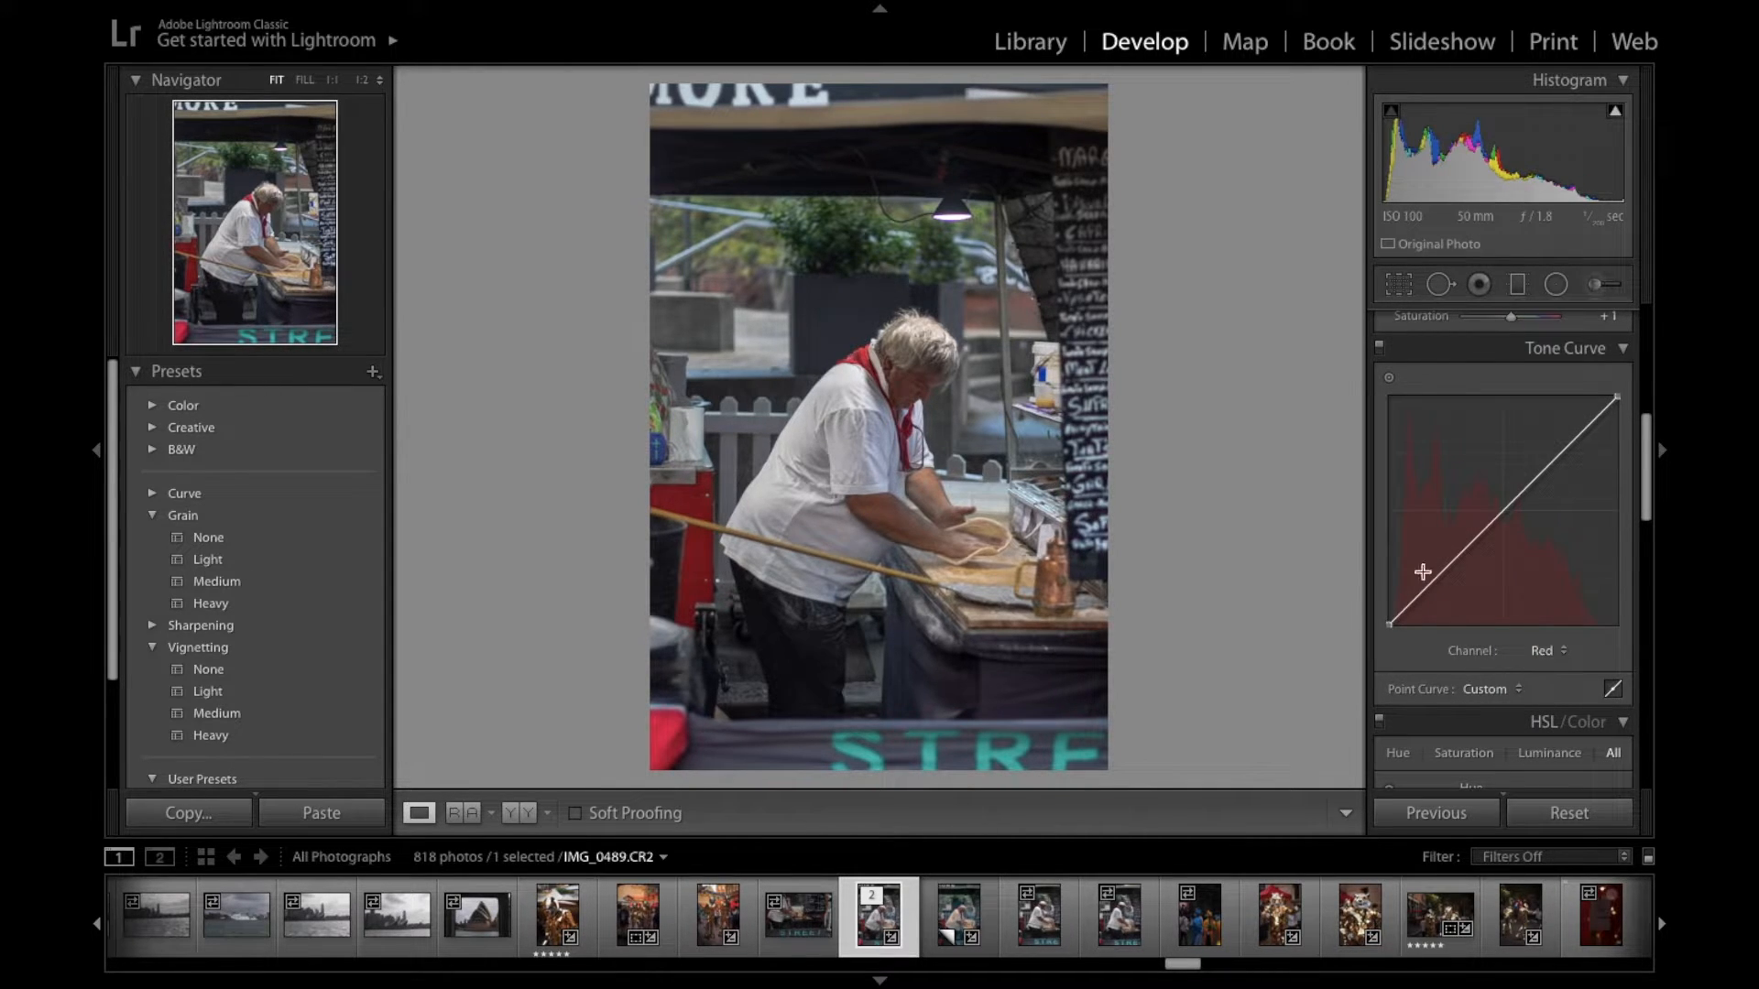
{"action": "left_click", "coordinate": [1559, 457]}
{"action": "left_click", "coordinate": [1502, 513]}
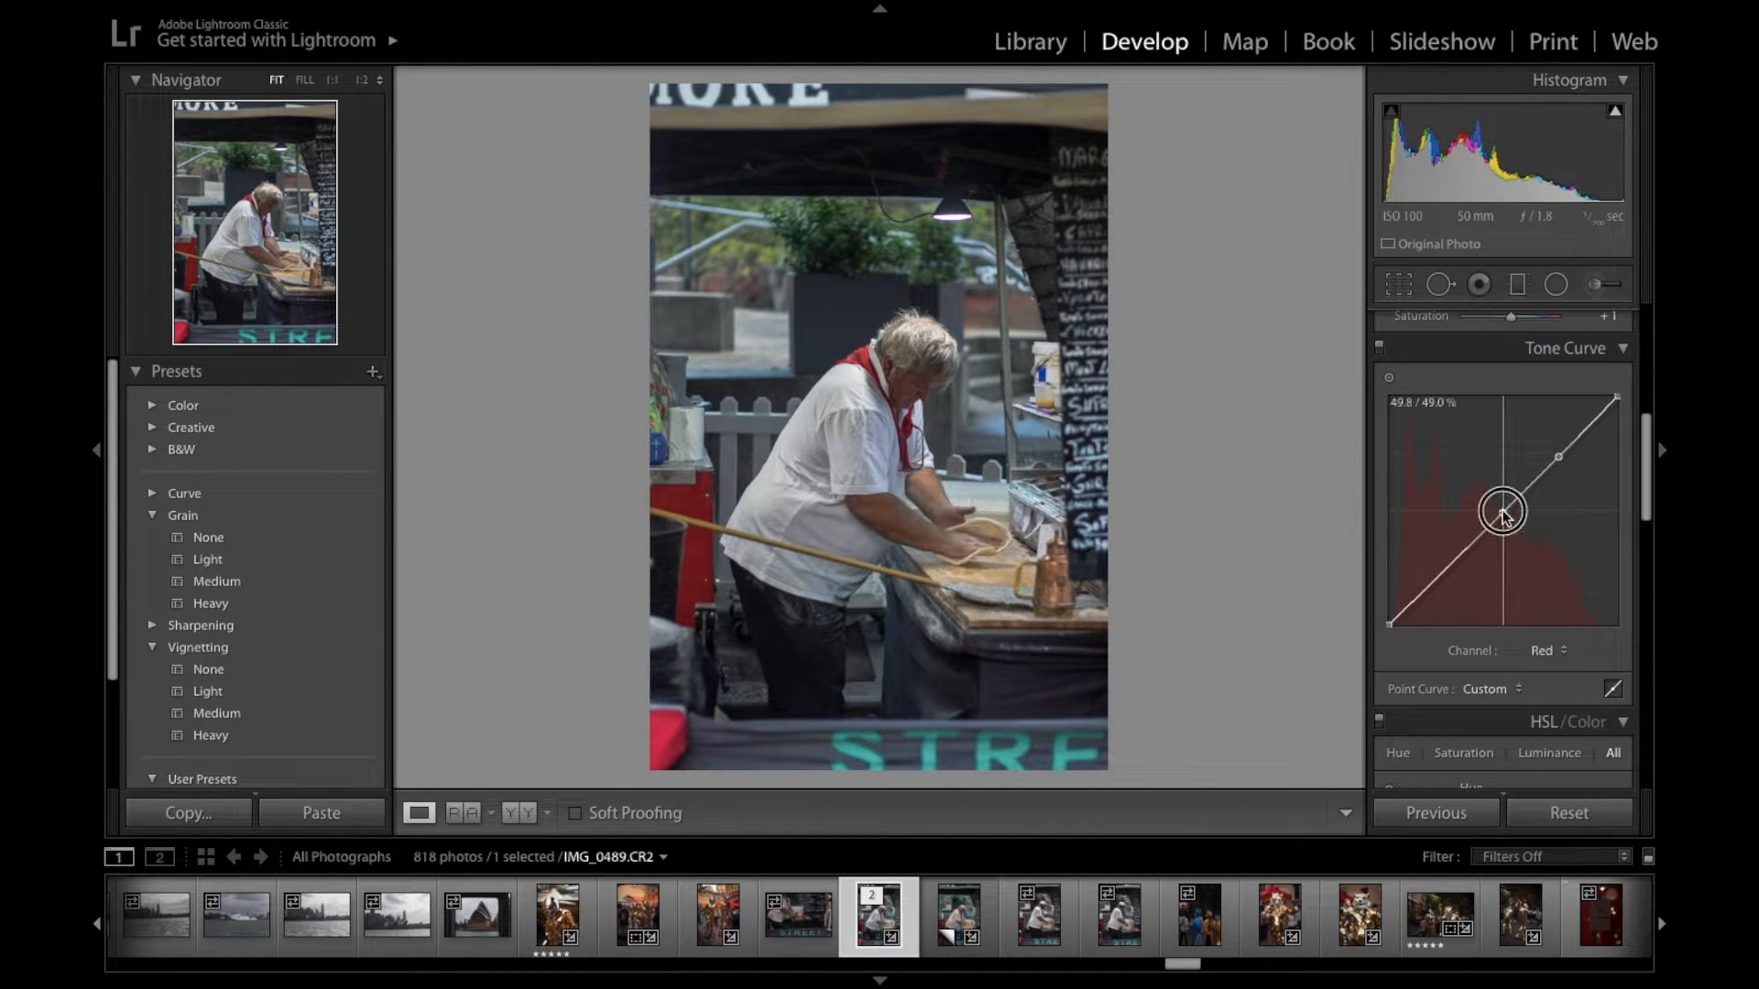
{"action": "left_click", "coordinate": [1444, 568]}
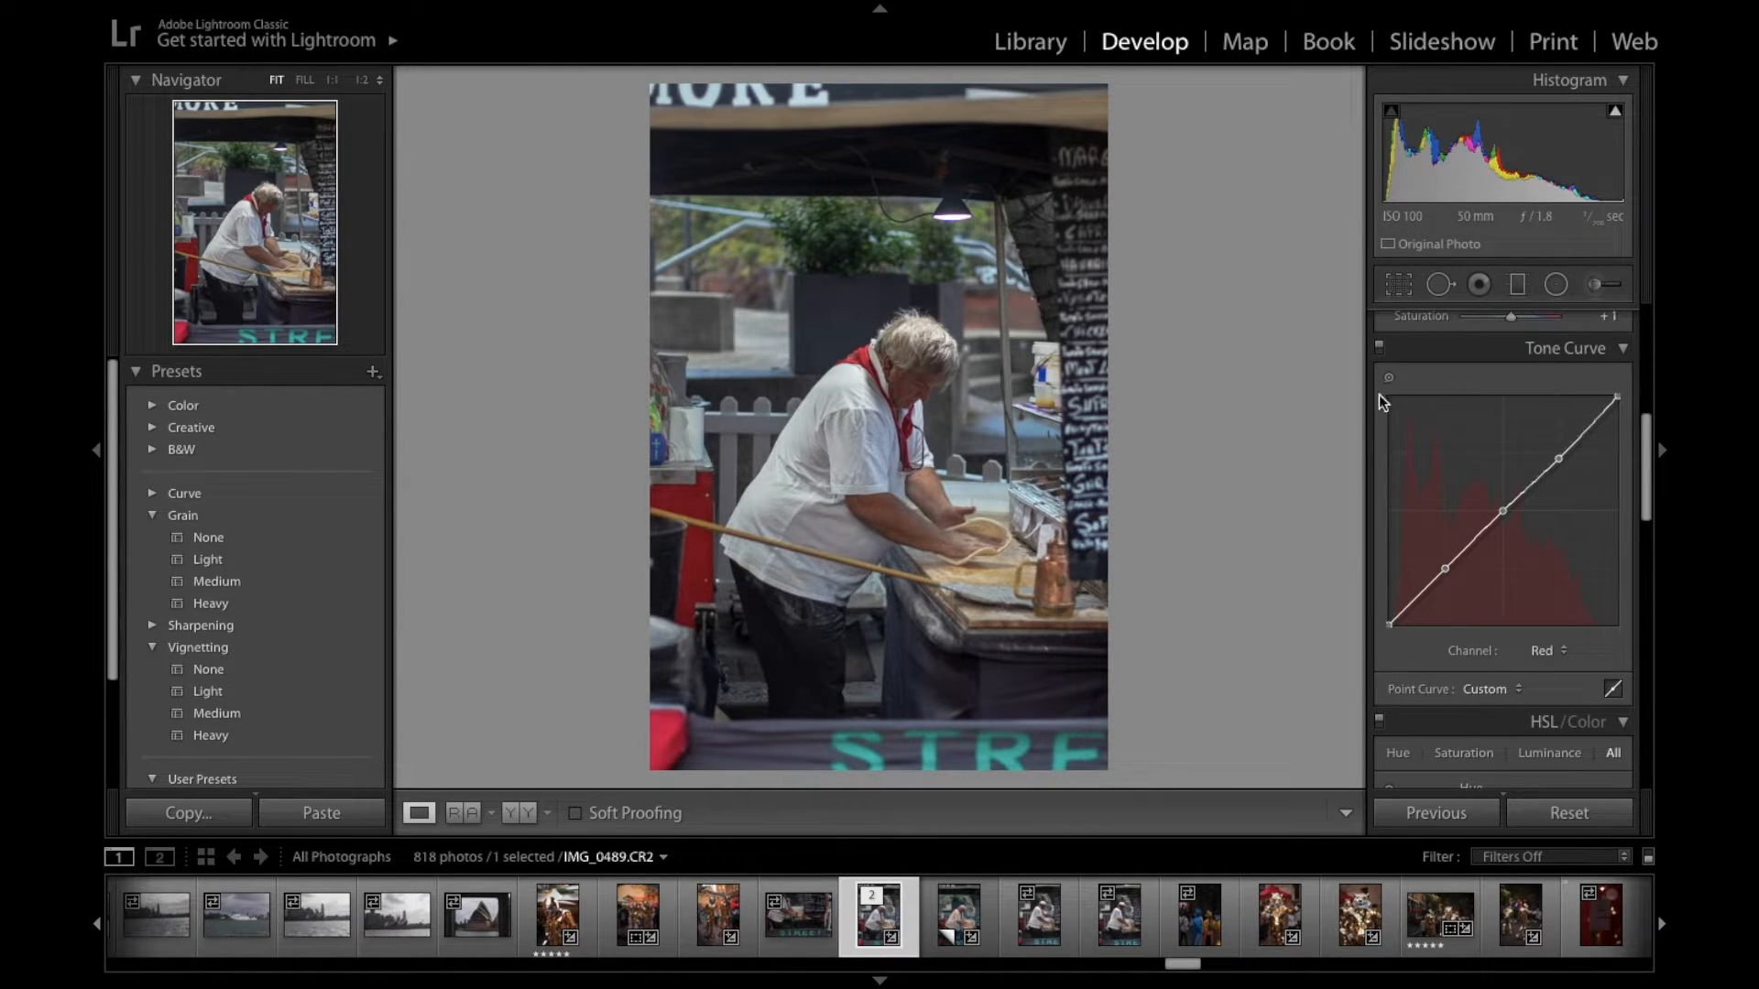
{"action": "mouse_move", "coordinate": [1559, 458]}
{"action": "left_mouse_down"}
{"action": "mouse_move", "coordinate": [1531, 446]}
{"action": "mouse_move", "coordinate": [1560, 453]}
{"action": "left_mouse_up"}
{"action": "mouse_move", "coordinate": [1560, 456]}
{"action": "left_mouse_down"}
{"action": "mouse_move", "coordinate": [1585, 475]}
{"action": "mouse_move", "coordinate": [1560, 455]}
{"action": "left_mouse_up"}
Try raising the shadows point of the Red curve to about 19.6 / 28.6 %, and remove the point
{"action": "left_click_drag", "start_coordinate": [1439, 569], "coordinate": [1431, 560]}
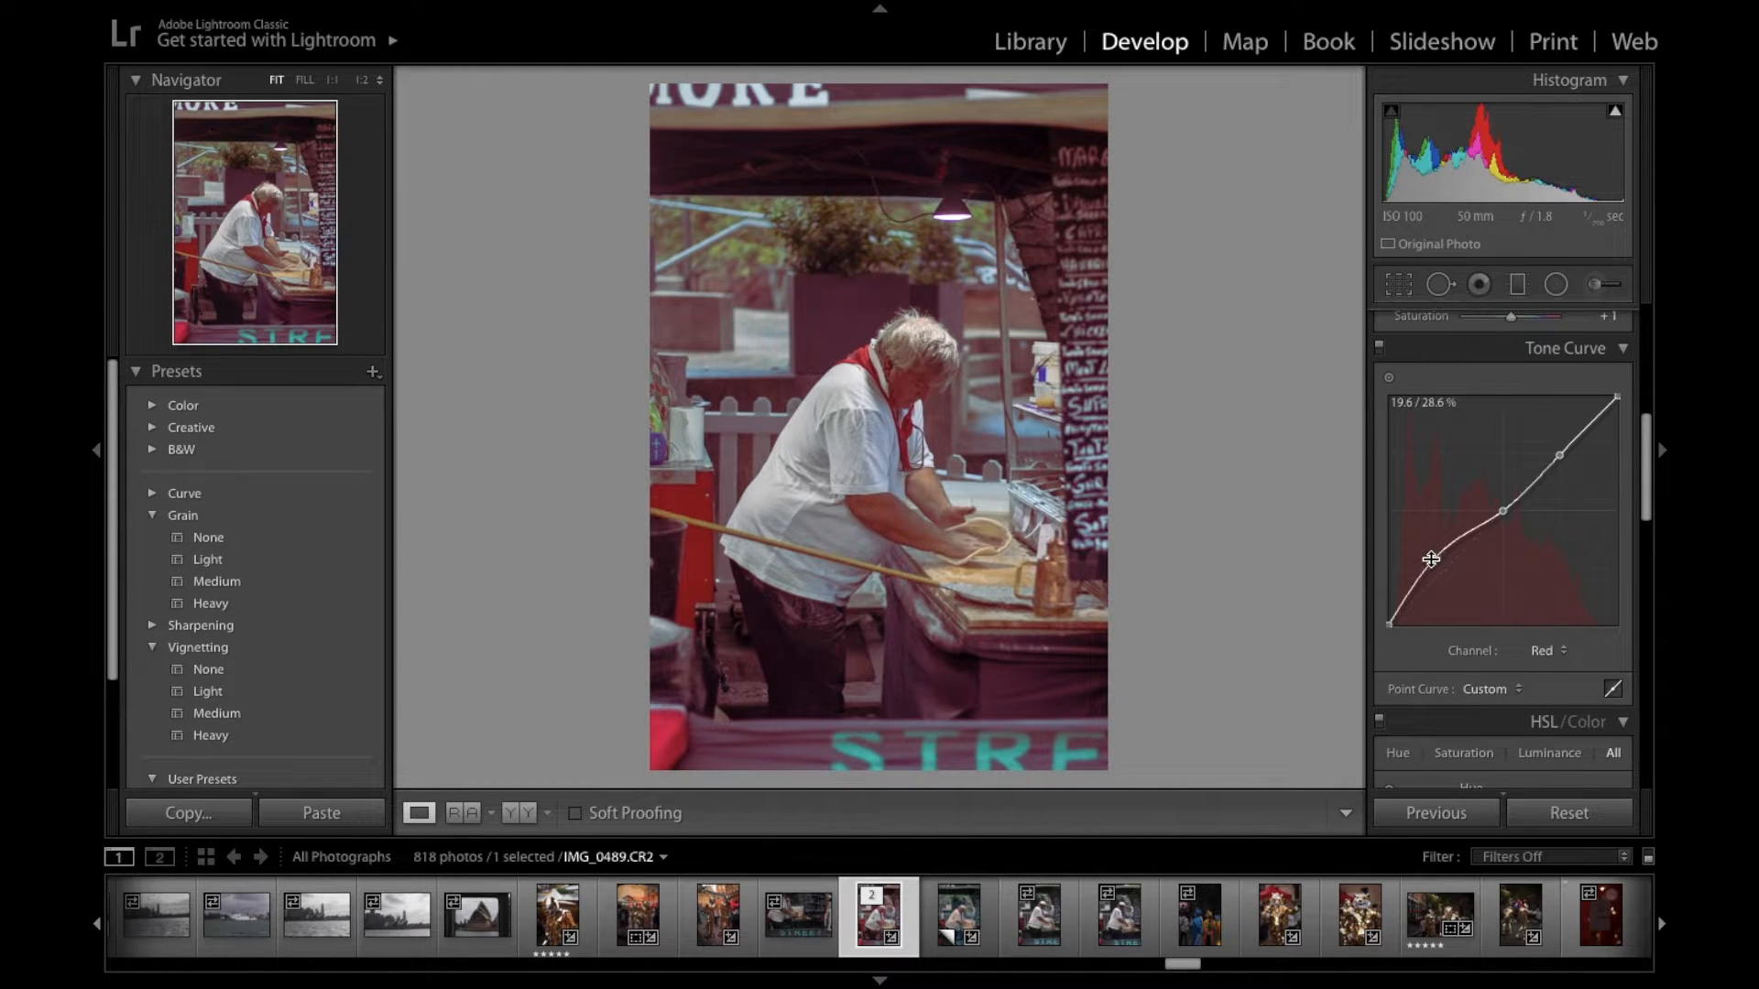
{"action": "mouse_move", "coordinate": [1435, 568]}
{"action": "left_mouse_down"}
{"action": "mouse_move", "coordinate": [1460, 575]}
{"action": "mouse_move", "coordinate": [1441, 575]}
{"action": "left_mouse_up"}
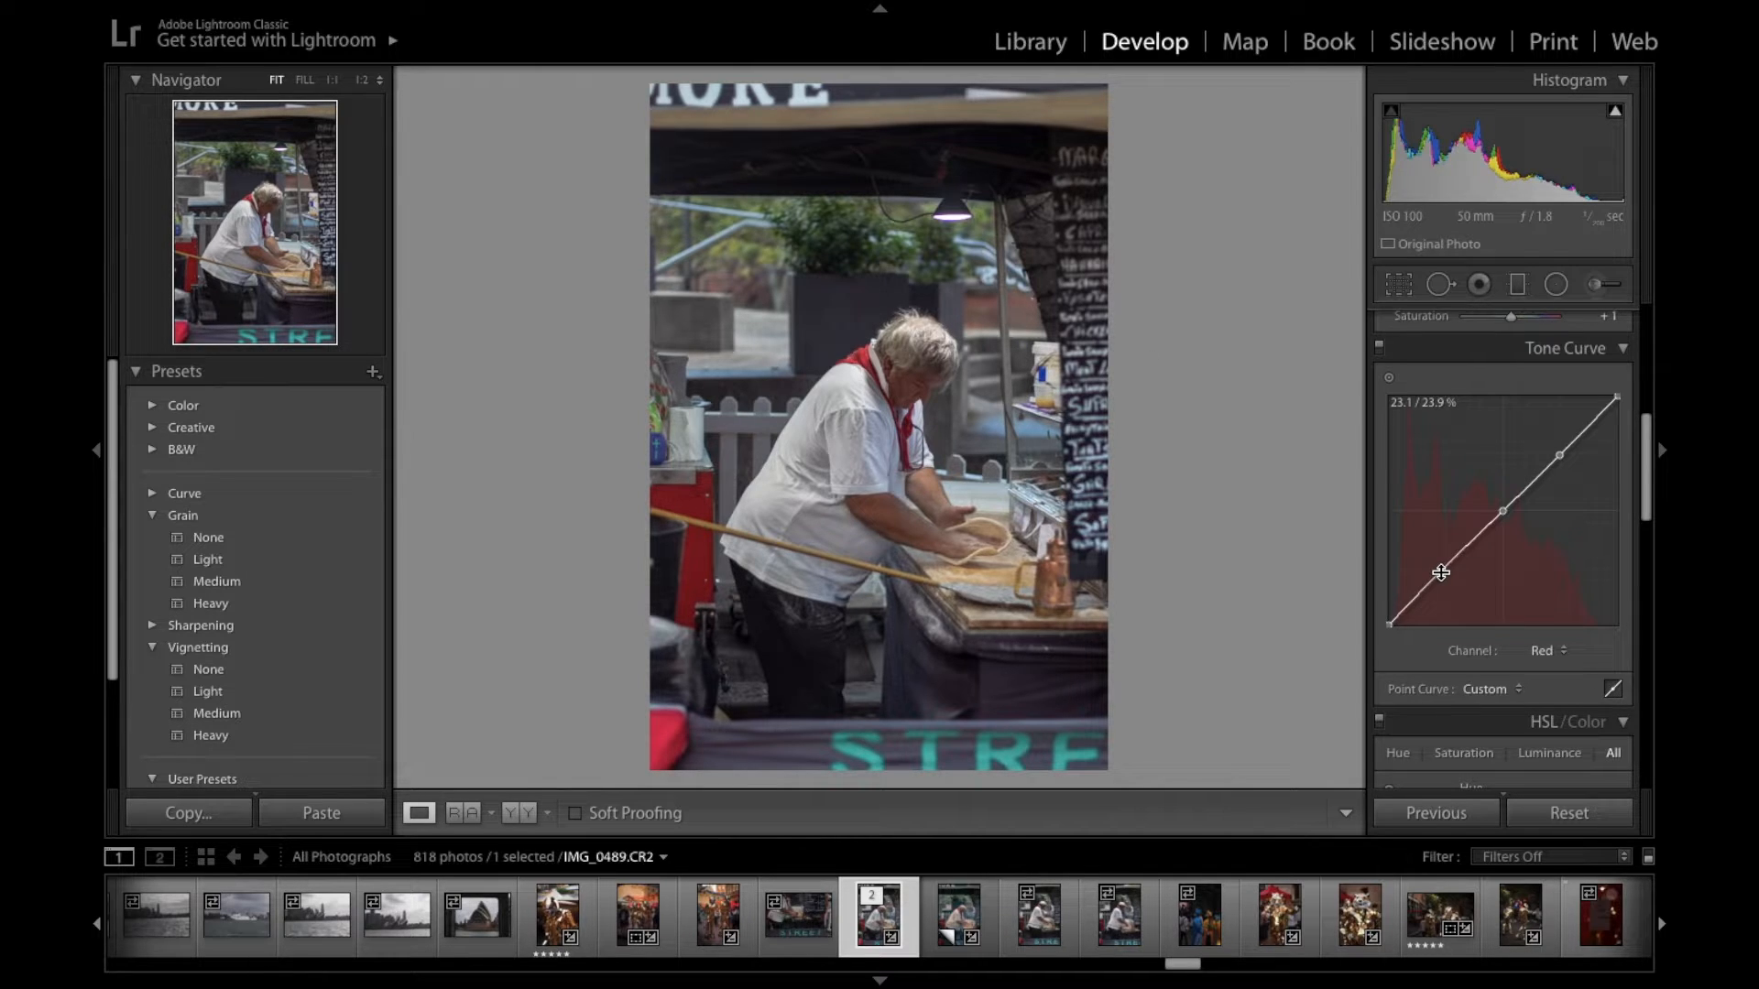
{"action": "mouse_move", "coordinate": [1442, 575]}
{"action": "left_mouse_down"}
{"action": "mouse_move", "coordinate": [1469, 589]}
{"action": "mouse_move", "coordinate": [1435, 564]}
{"action": "left_mouse_up"}
{"action": "double_click", "coordinate": [1434, 559]}
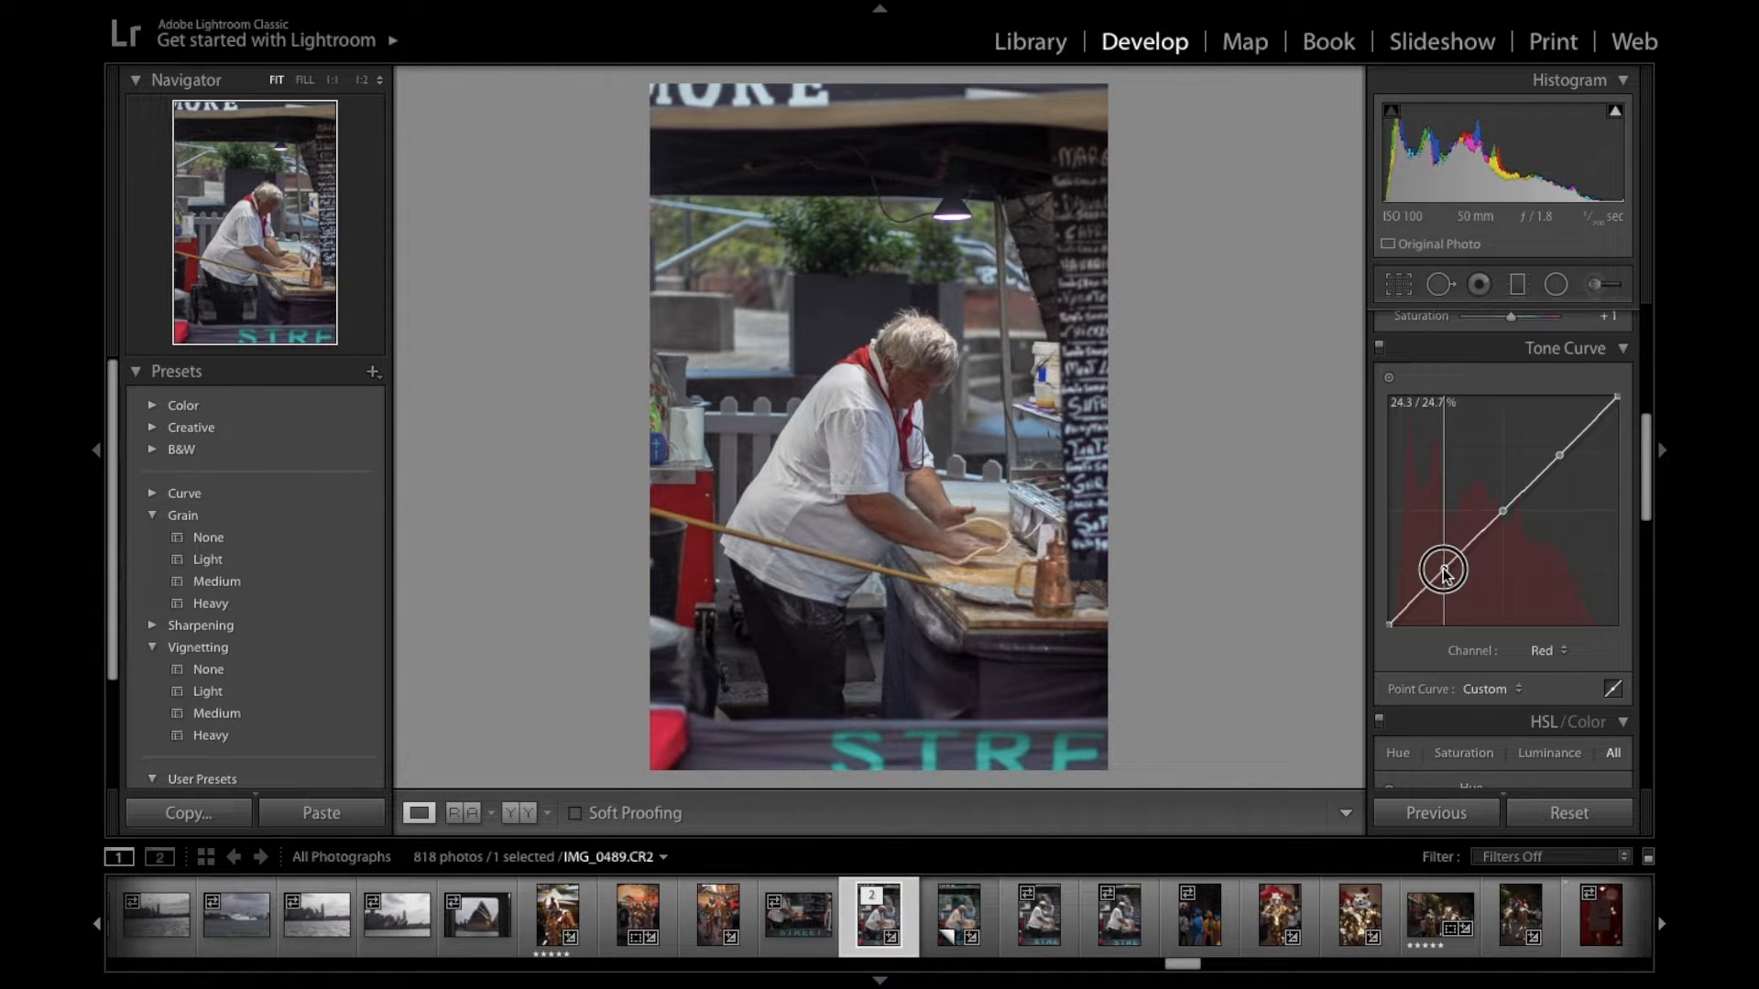
Pull the Red curve's shadows point below the diagonal for cooler shadows, and nudge the highlights point slightly upward
{"action": "left_click_drag", "start_coordinate": [1445, 575], "coordinate": [1452, 569]}
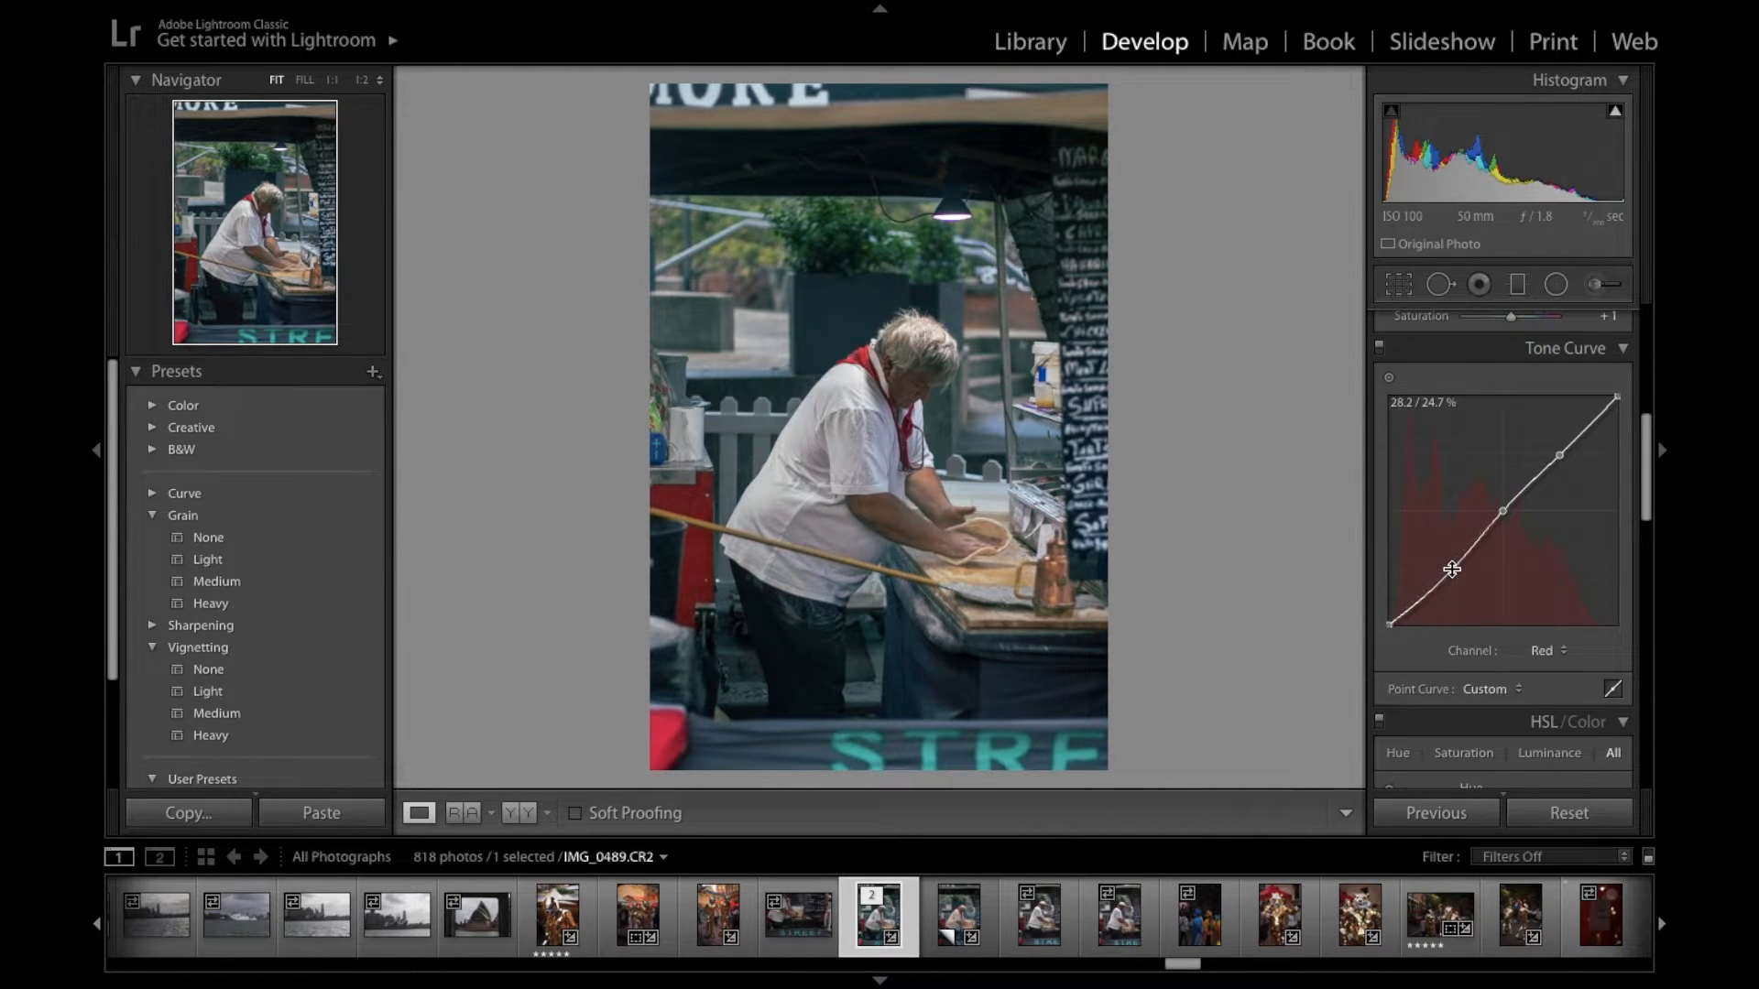
{"action": "left_click_drag", "start_coordinate": [1558, 455], "coordinate": [1560, 453]}
{"action": "left_click_drag", "start_coordinate": [1504, 510], "coordinate": [1503, 510]}
{"action": "left_click_drag", "start_coordinate": [1452, 573], "coordinate": [1454, 565]}
Add midtones, highlights and shadows points along the diagonal of the Green channel's tone curve
{"action": "left_click", "coordinate": [1543, 651]}
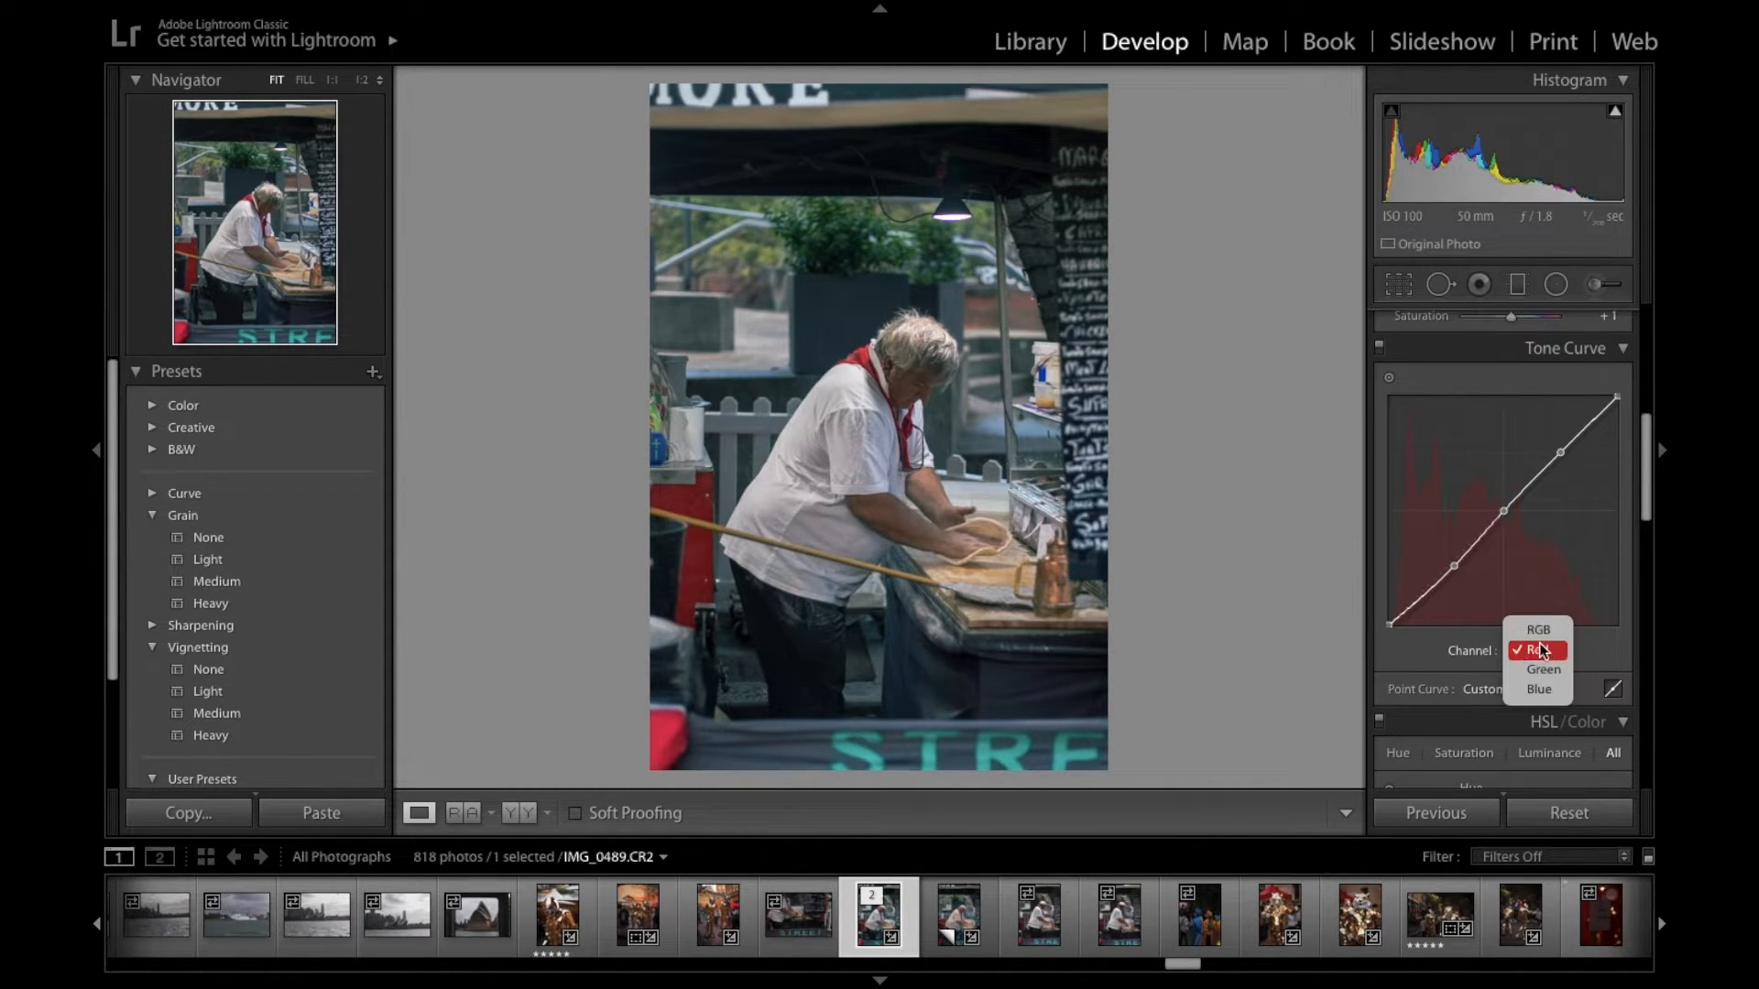
{"action": "left_click", "coordinate": [1543, 668]}
{"action": "left_click", "coordinate": [1503, 513]}
{"action": "left_click", "coordinate": [1560, 457]}
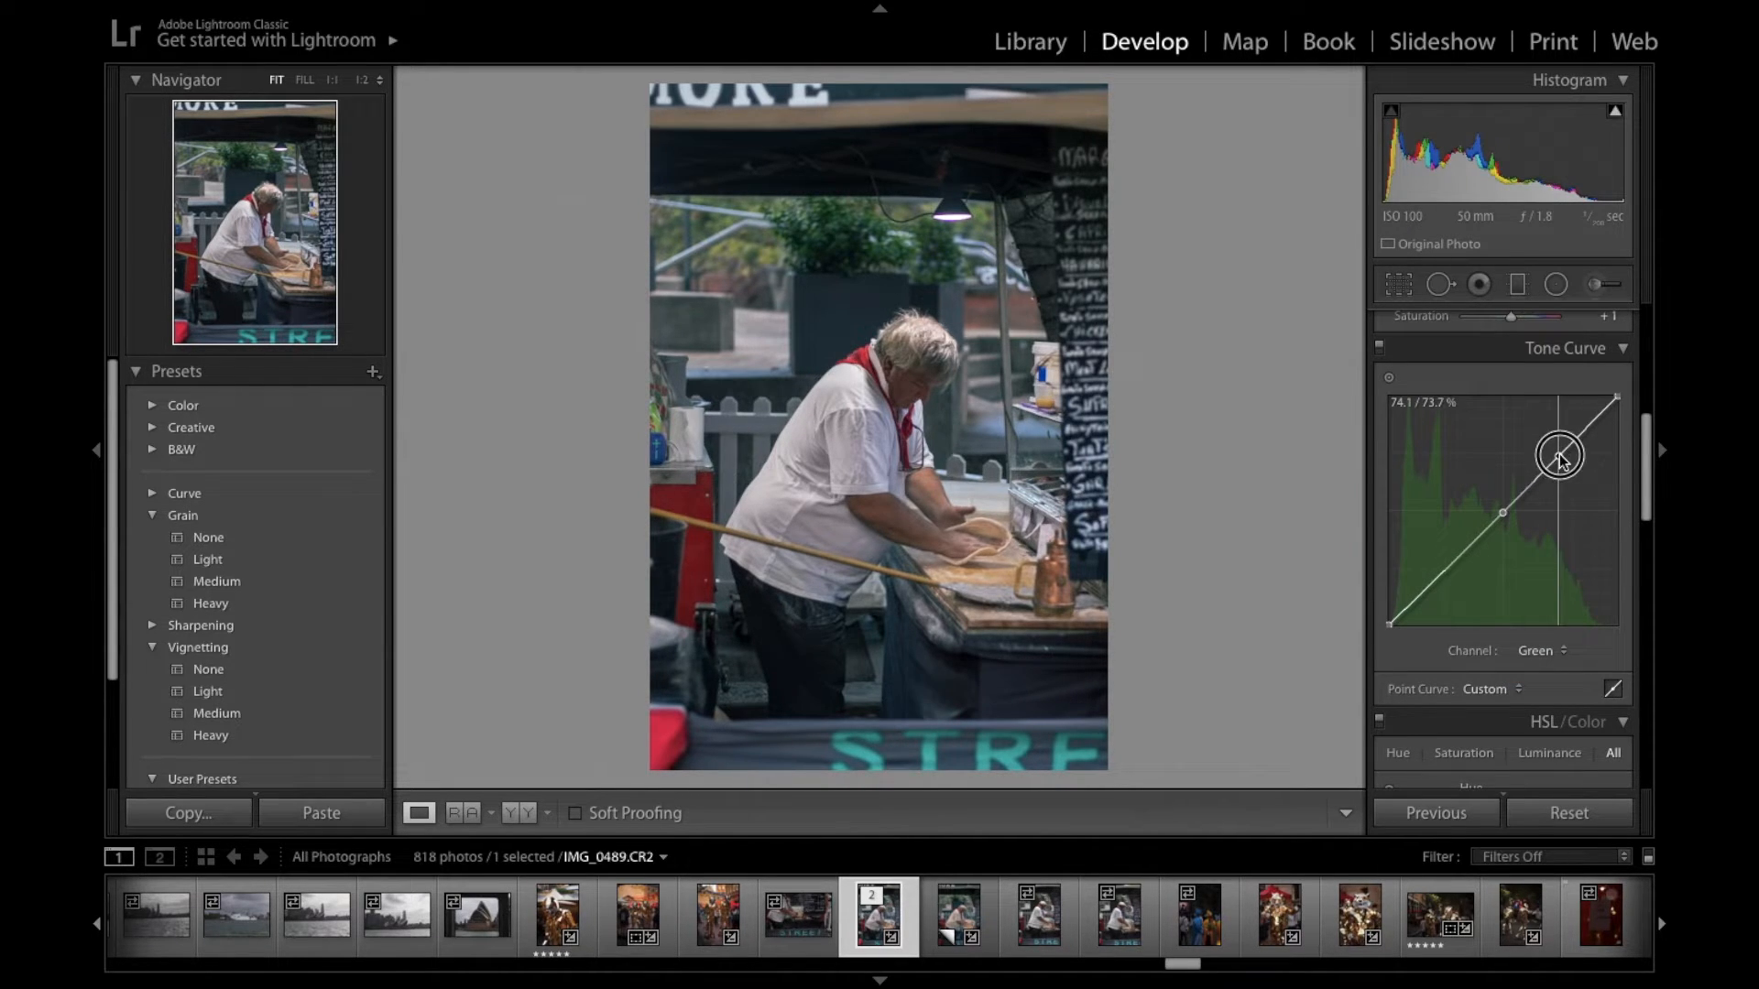
{"action": "left_click", "coordinate": [1445, 571]}
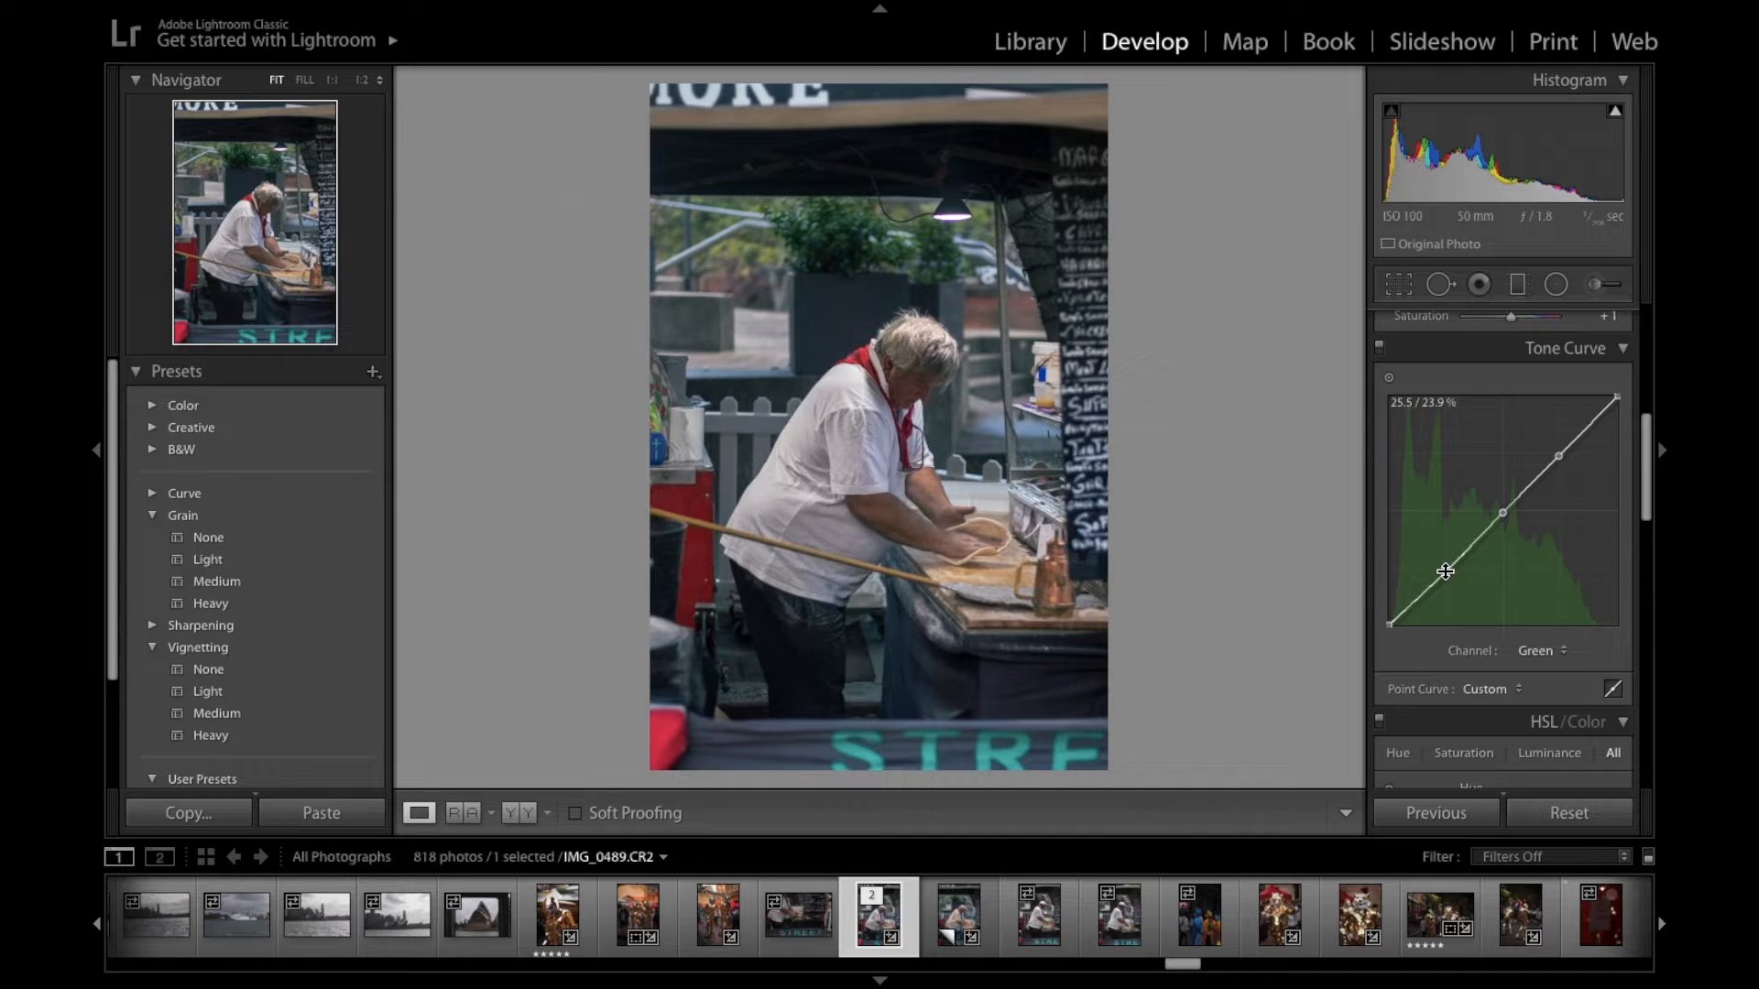
Test a strong highlights lift on the Green curve, and settle its highlights point at about 74.1 / 74.9 % with shadows near the diagonal
{"action": "left_click", "coordinate": [1557, 455]}
{"action": "left_click_drag", "start_coordinate": [1558, 455], "coordinate": [1542, 449]}
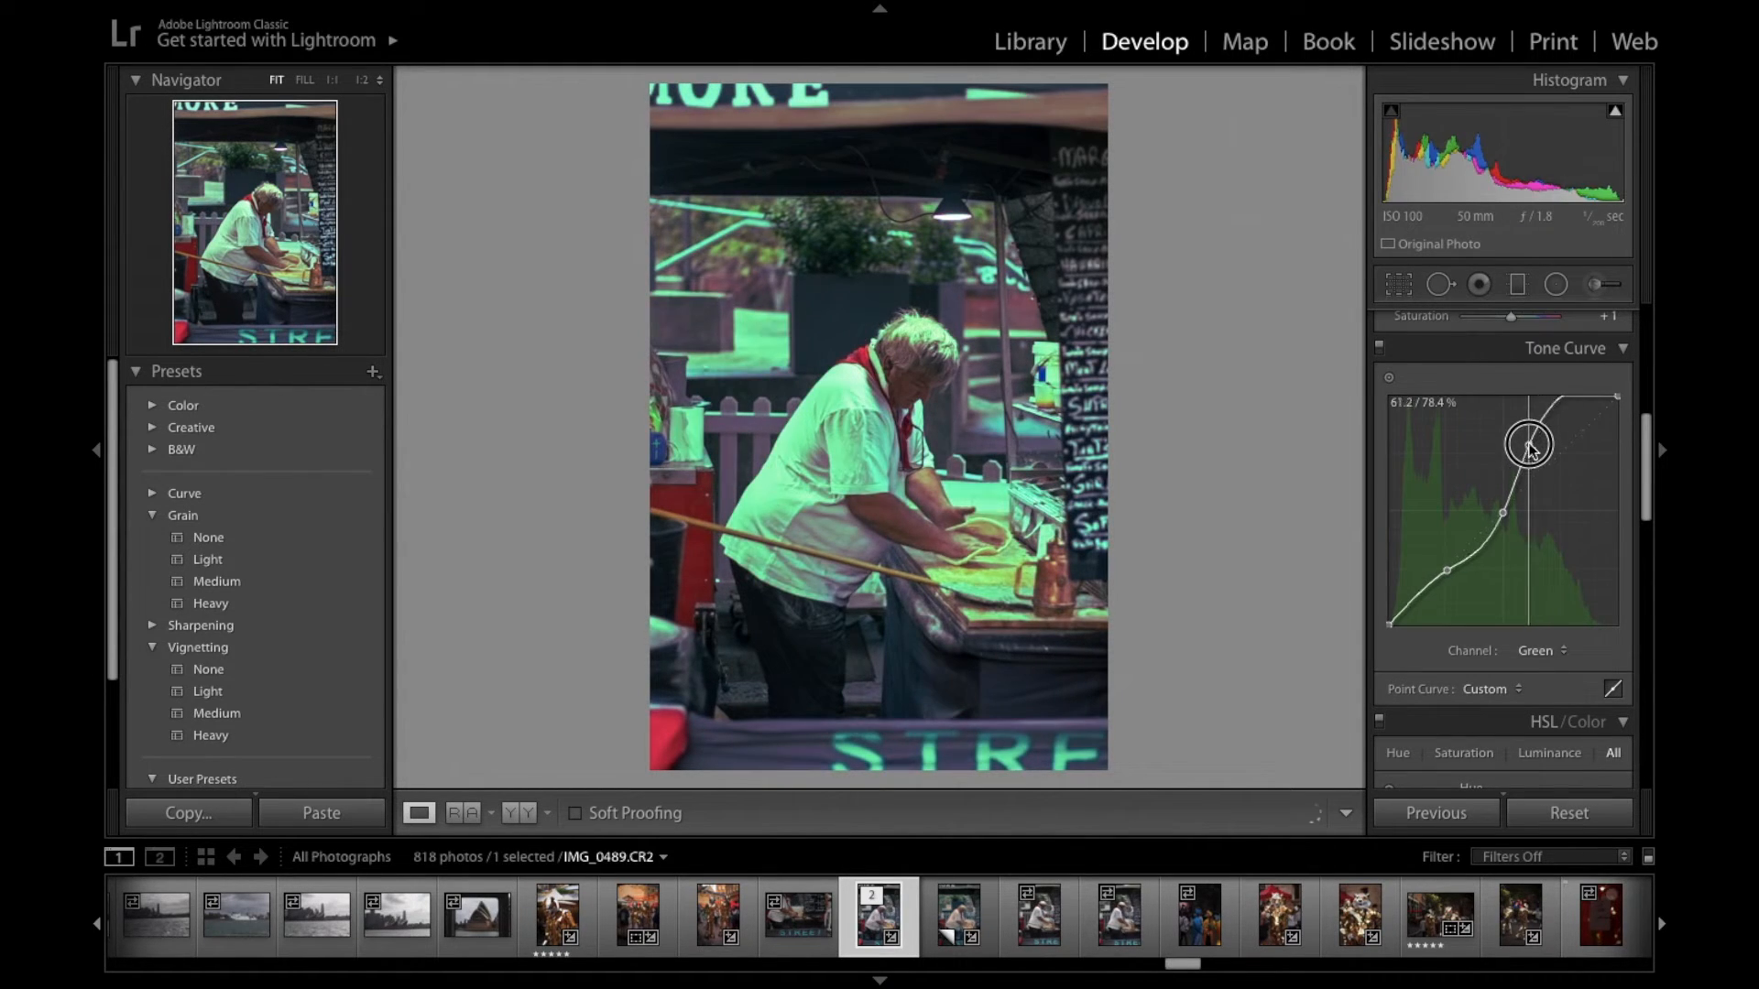
{"action": "mouse_move", "coordinate": [1445, 573]}
{"action": "left_mouse_down"}
{"action": "mouse_move", "coordinate": [1433, 550]}
{"action": "mouse_move", "coordinate": [1441, 570]}
{"action": "left_mouse_up"}
{"action": "mouse_move", "coordinate": [1548, 456]}
{"action": "left_mouse_down"}
{"action": "mouse_move", "coordinate": [1573, 480]}
{"action": "mouse_move", "coordinate": [1558, 453]}
{"action": "left_mouse_up"}
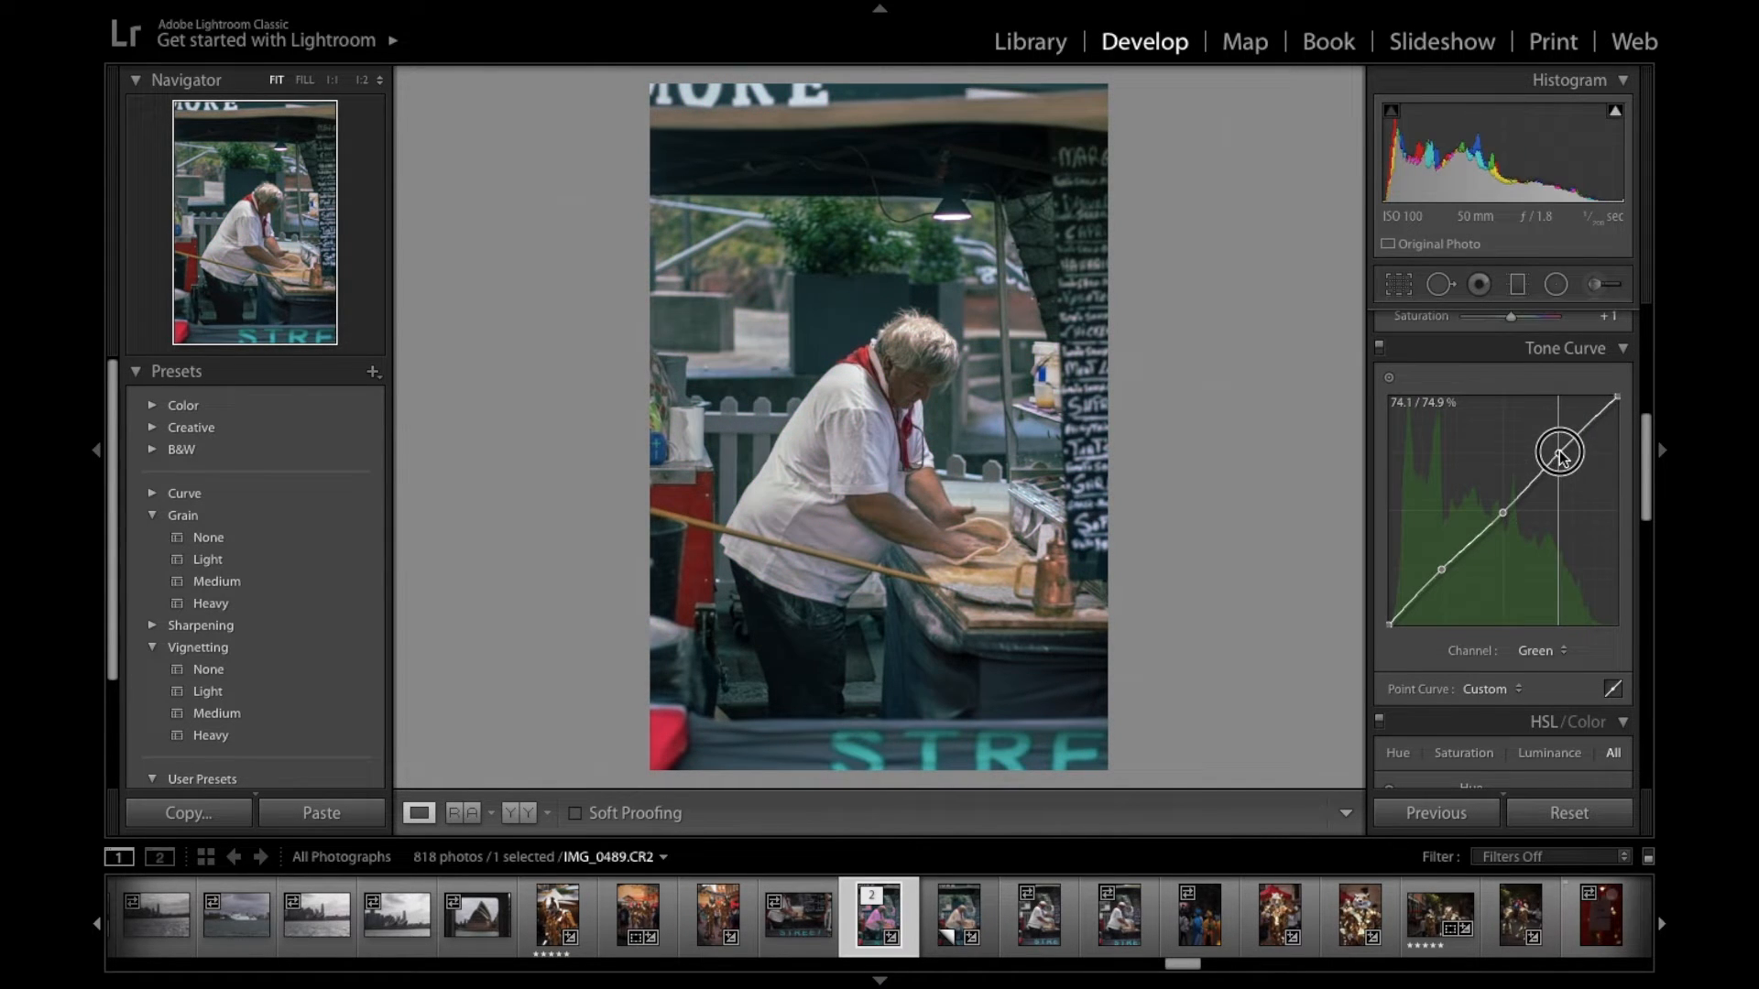
{"action": "mouse_move", "coordinate": [1443, 574]}
{"action": "left_mouse_down"}
{"action": "mouse_move", "coordinate": [1453, 585]}
{"action": "mouse_move", "coordinate": [1444, 572]}
{"action": "left_mouse_up"}
{"action": "scroll", "coordinate": [1445, 570], "scroll_direction": "up", "scroll_amount": 10}
{"action": "scroll", "coordinate": [1474, 503], "scroll_direction": "down", "scroll_amount": 1}
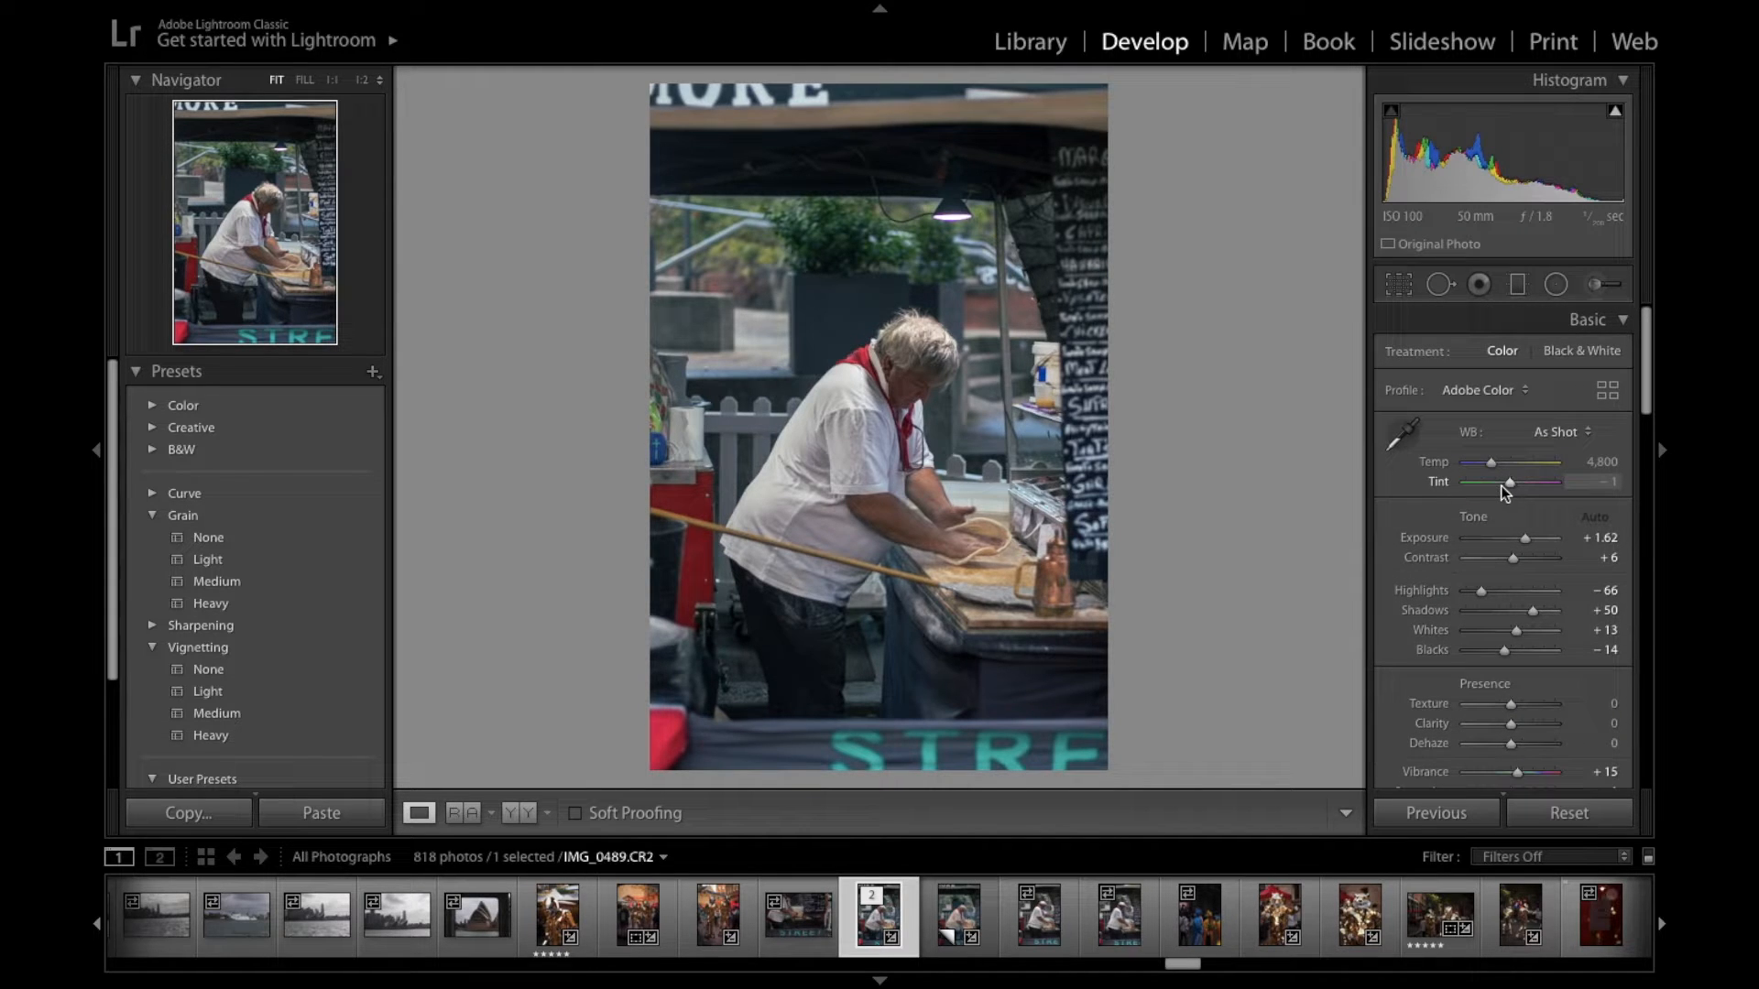
Try shifting the white balance Tint strongly toward magenta, and reset it
{"action": "left_click_drag", "start_coordinate": [1510, 483], "coordinate": [1555, 489]}
{"action": "double_click", "coordinate": [1546, 485]}
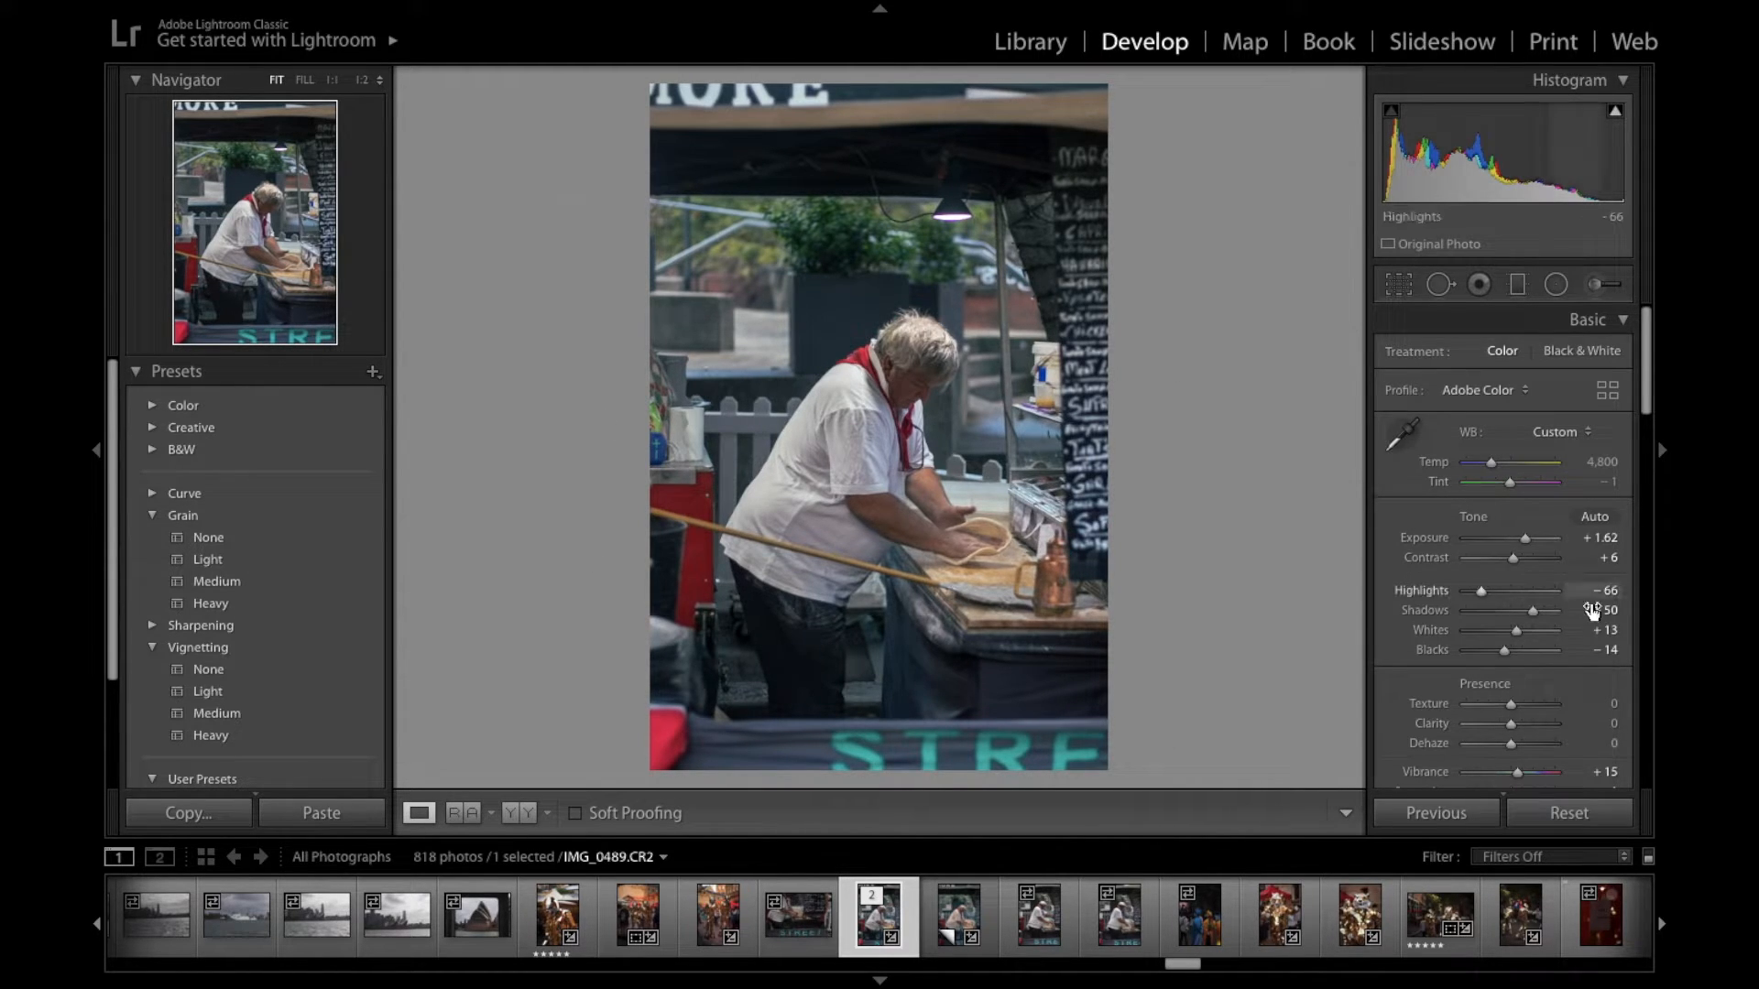
Pull the Green curve's highlights point below the diagonal, and lift its shadows point slightly above the diagonal with the midtones point near the centre
{"action": "scroll", "coordinate": [1562, 614], "scroll_direction": "down", "scroll_amount": 2}
{"action": "scroll", "coordinate": [1559, 608], "scroll_direction": "down", "scroll_amount": 5}
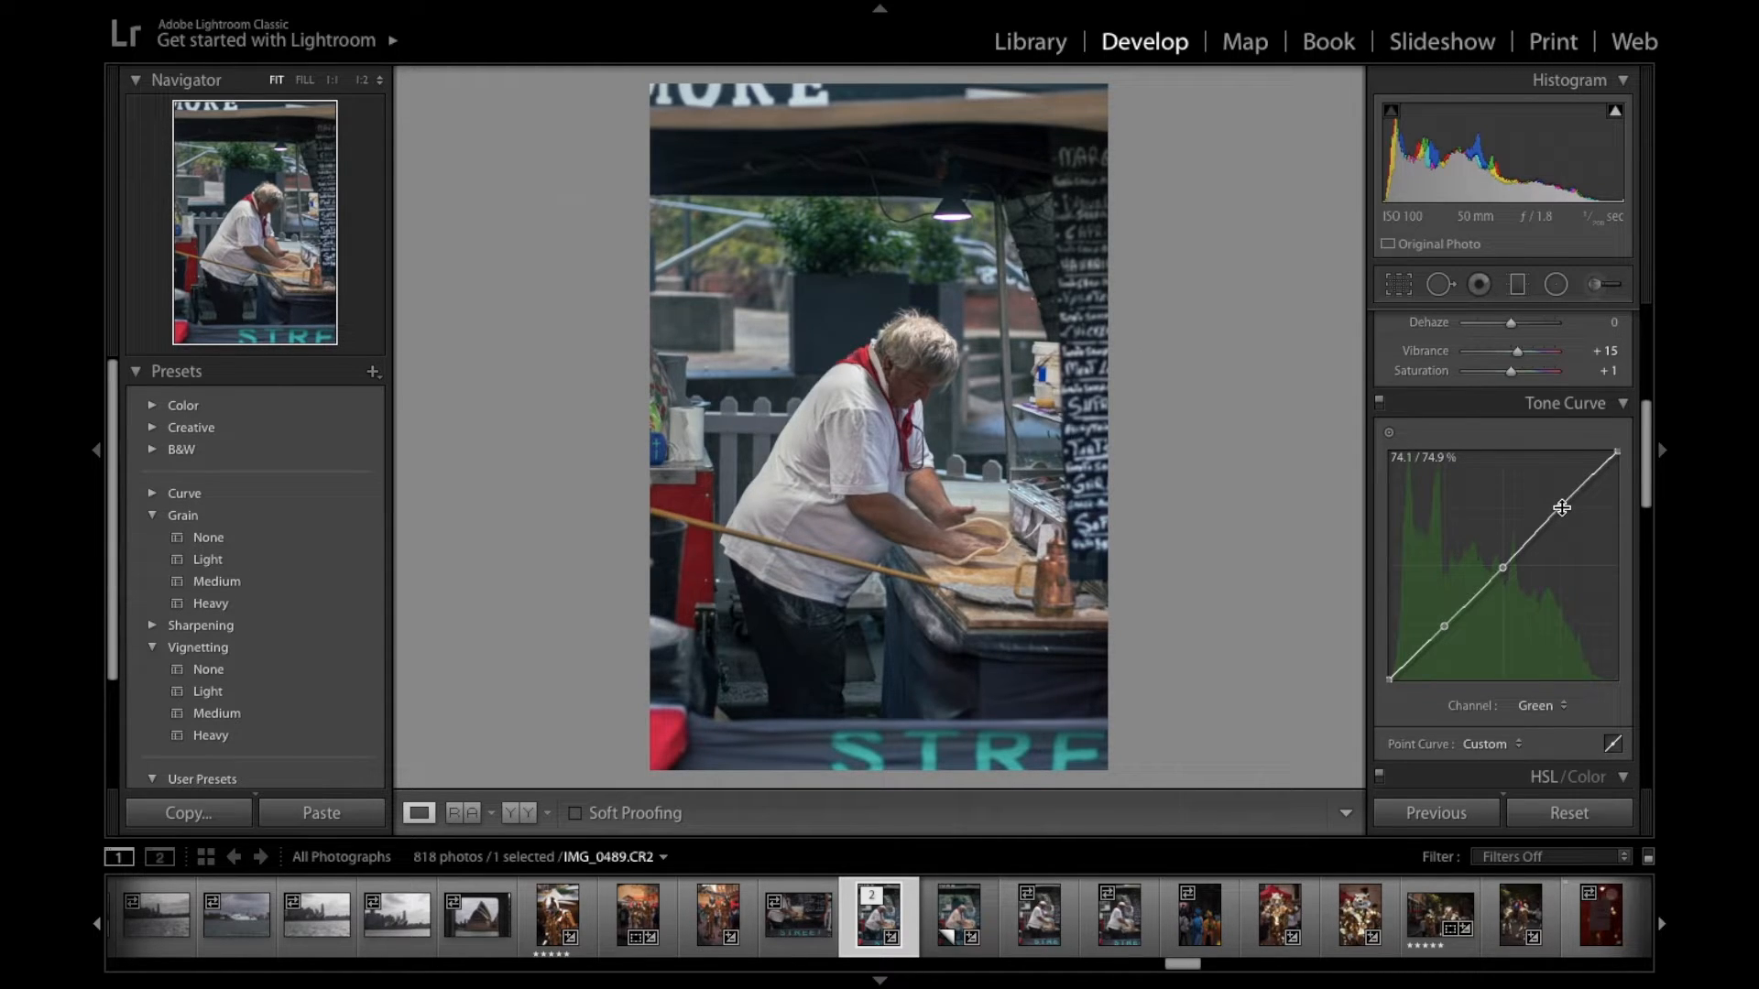
{"action": "mouse_move", "coordinate": [1561, 512]}
{"action": "left_mouse_down"}
{"action": "mouse_move", "coordinate": [1547, 499]}
{"action": "mouse_move", "coordinate": [1563, 519]}
{"action": "left_mouse_up"}
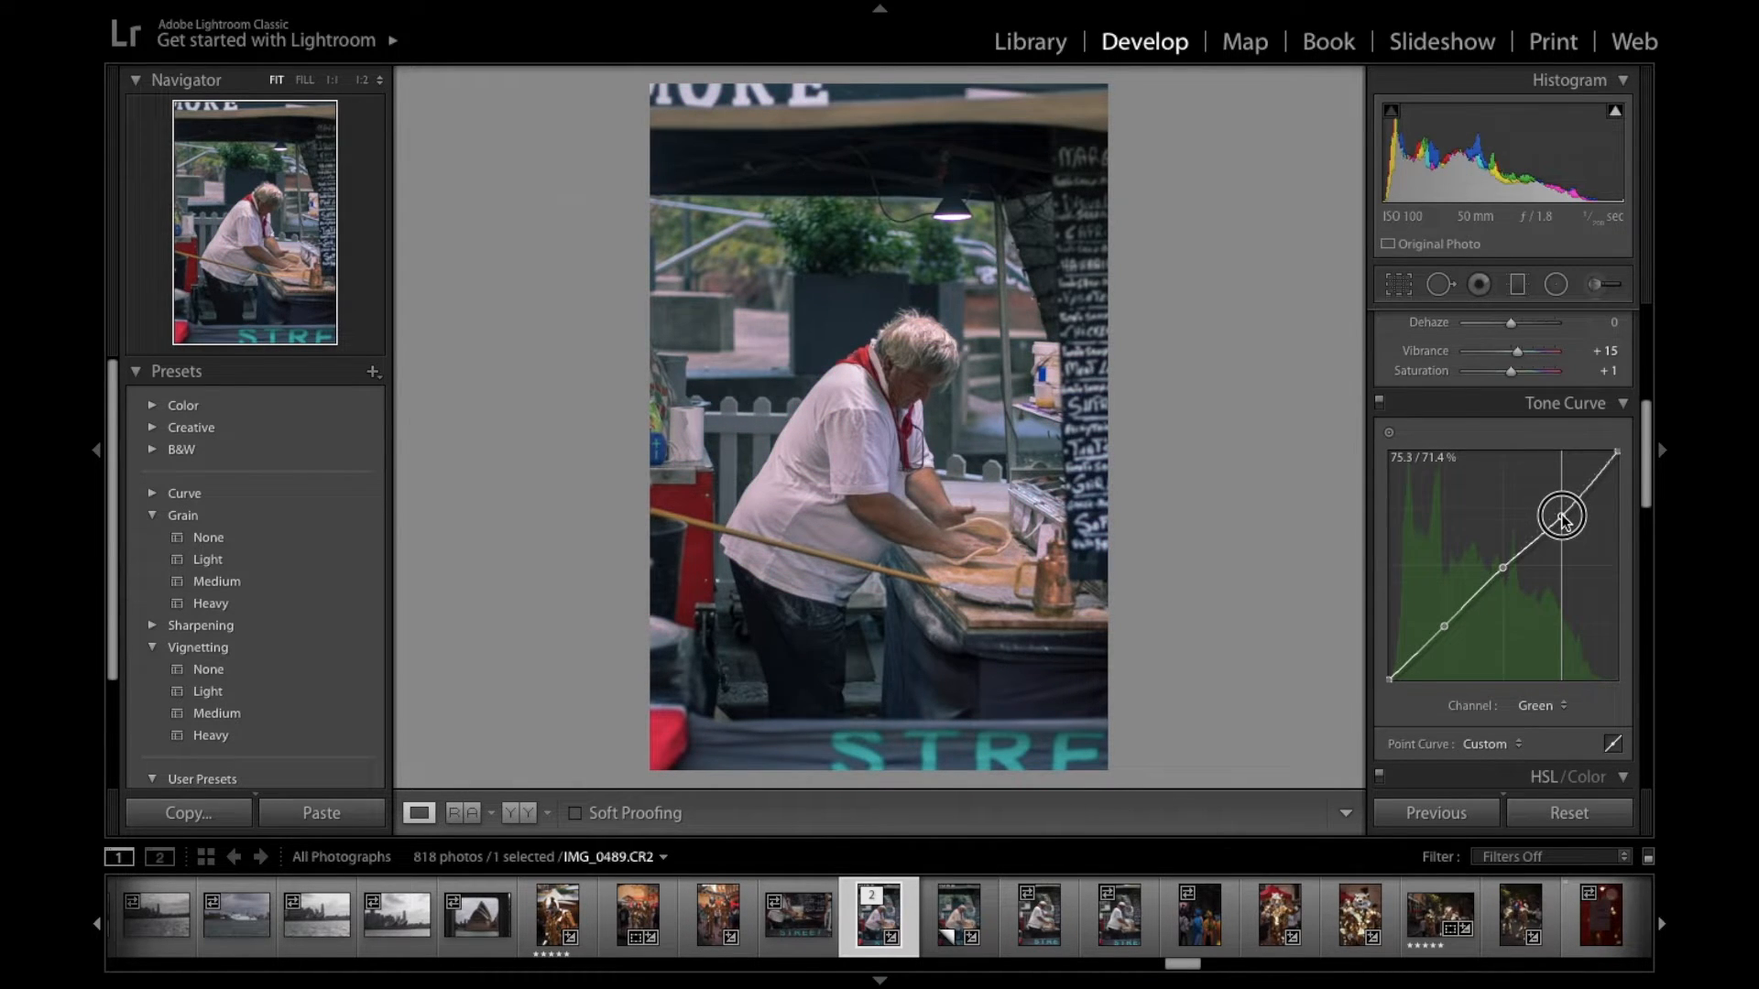
{"action": "left_click_drag", "start_coordinate": [1563, 520], "coordinate": [1569, 517]}
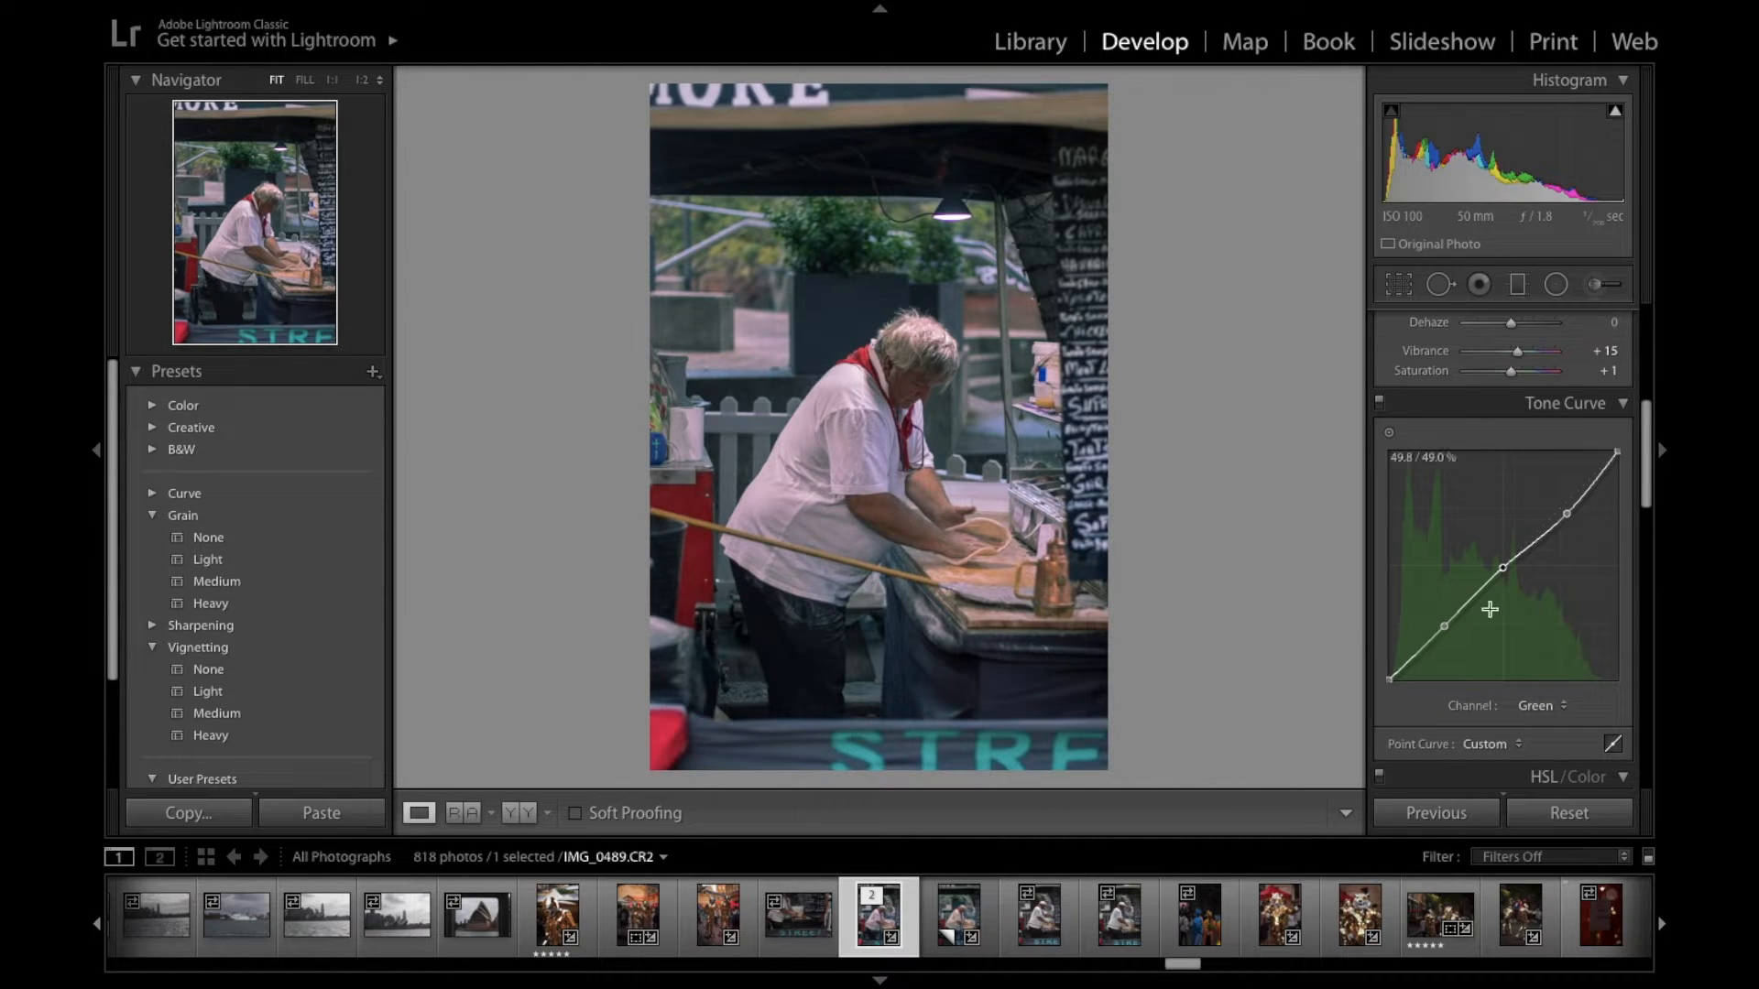
{"action": "left_click_drag", "start_coordinate": [1447, 628], "coordinate": [1442, 626]}
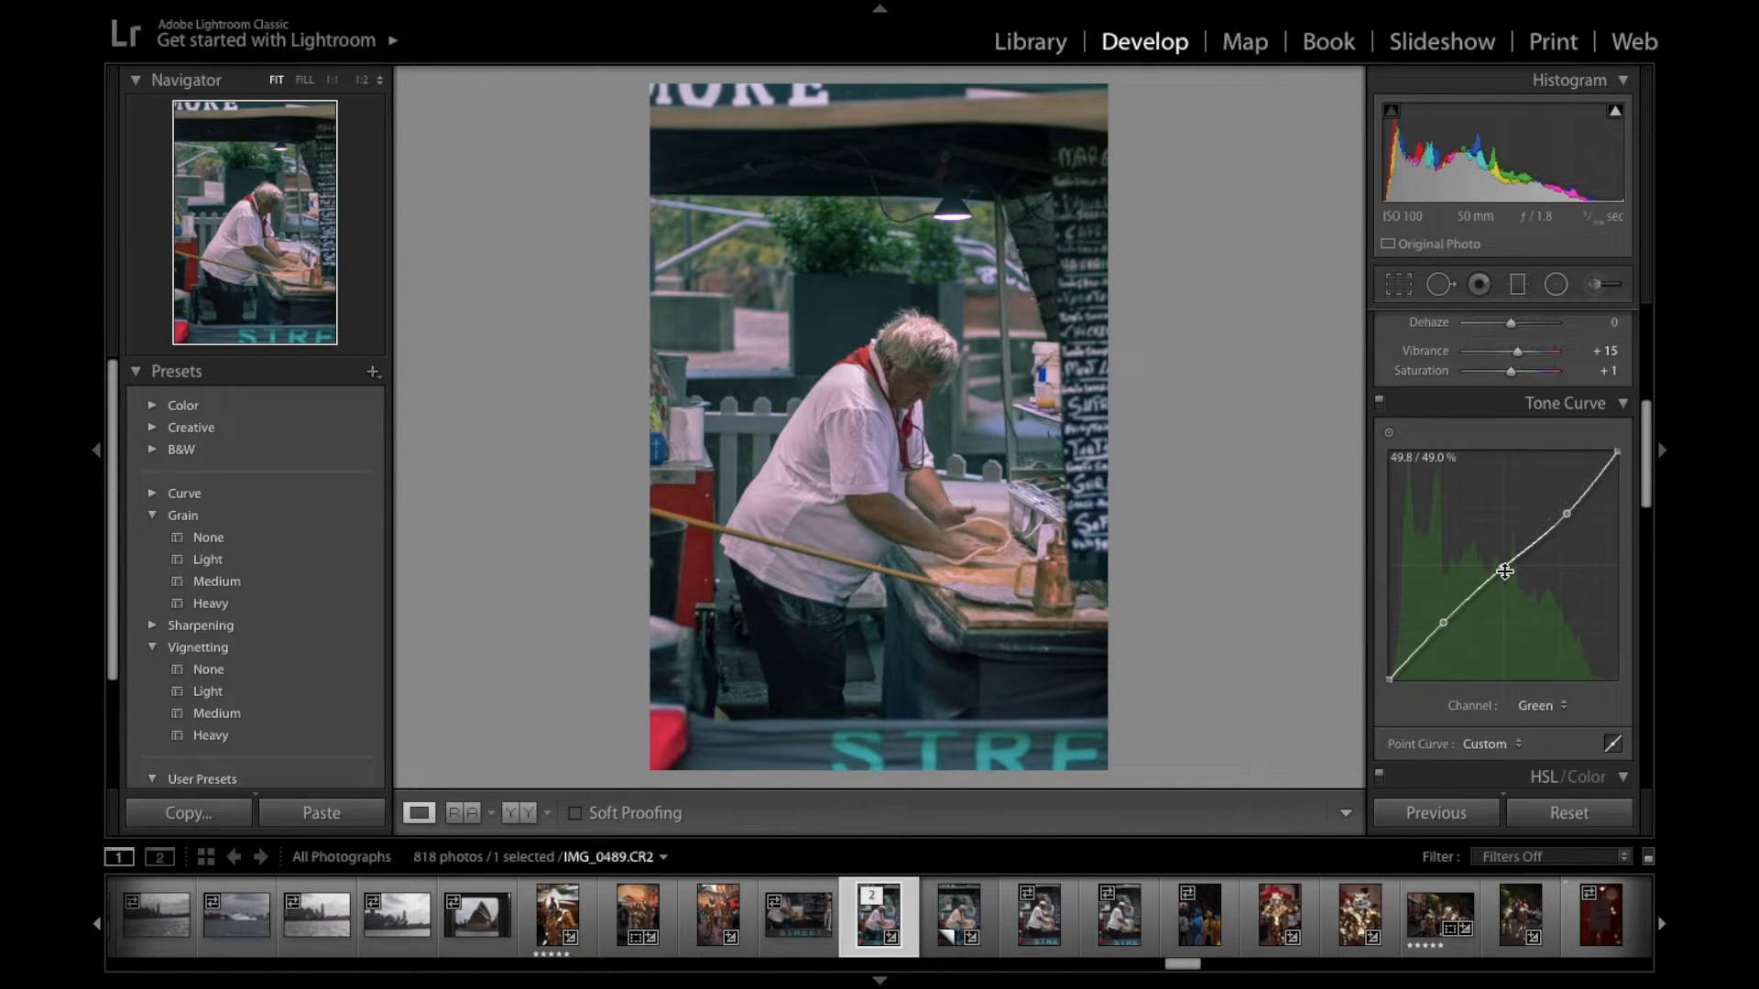
{"action": "left_click_drag", "start_coordinate": [1503, 570], "coordinate": [1507, 570]}
Add highlights, midtones and shadows points along the diagonal of the Blue channel's tone curve
{"action": "left_click", "coordinate": [1550, 711]}
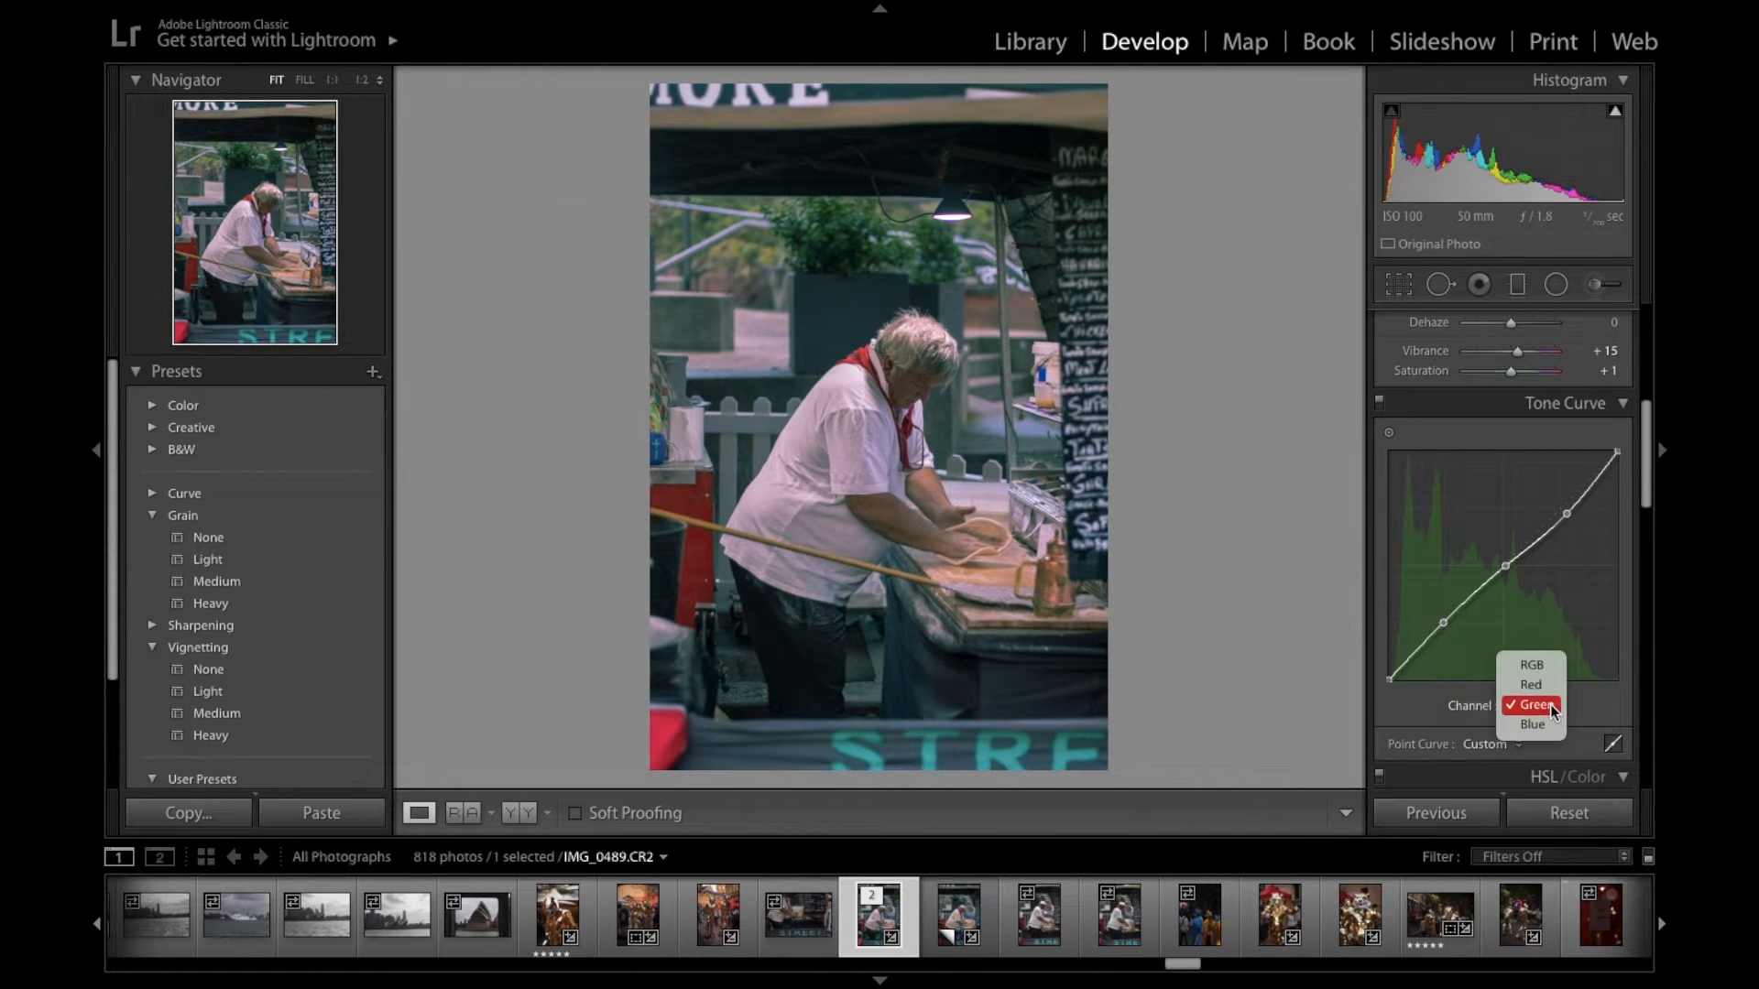
{"action": "left_click", "coordinate": [1553, 724]}
{"action": "left_click", "coordinate": [1559, 509]}
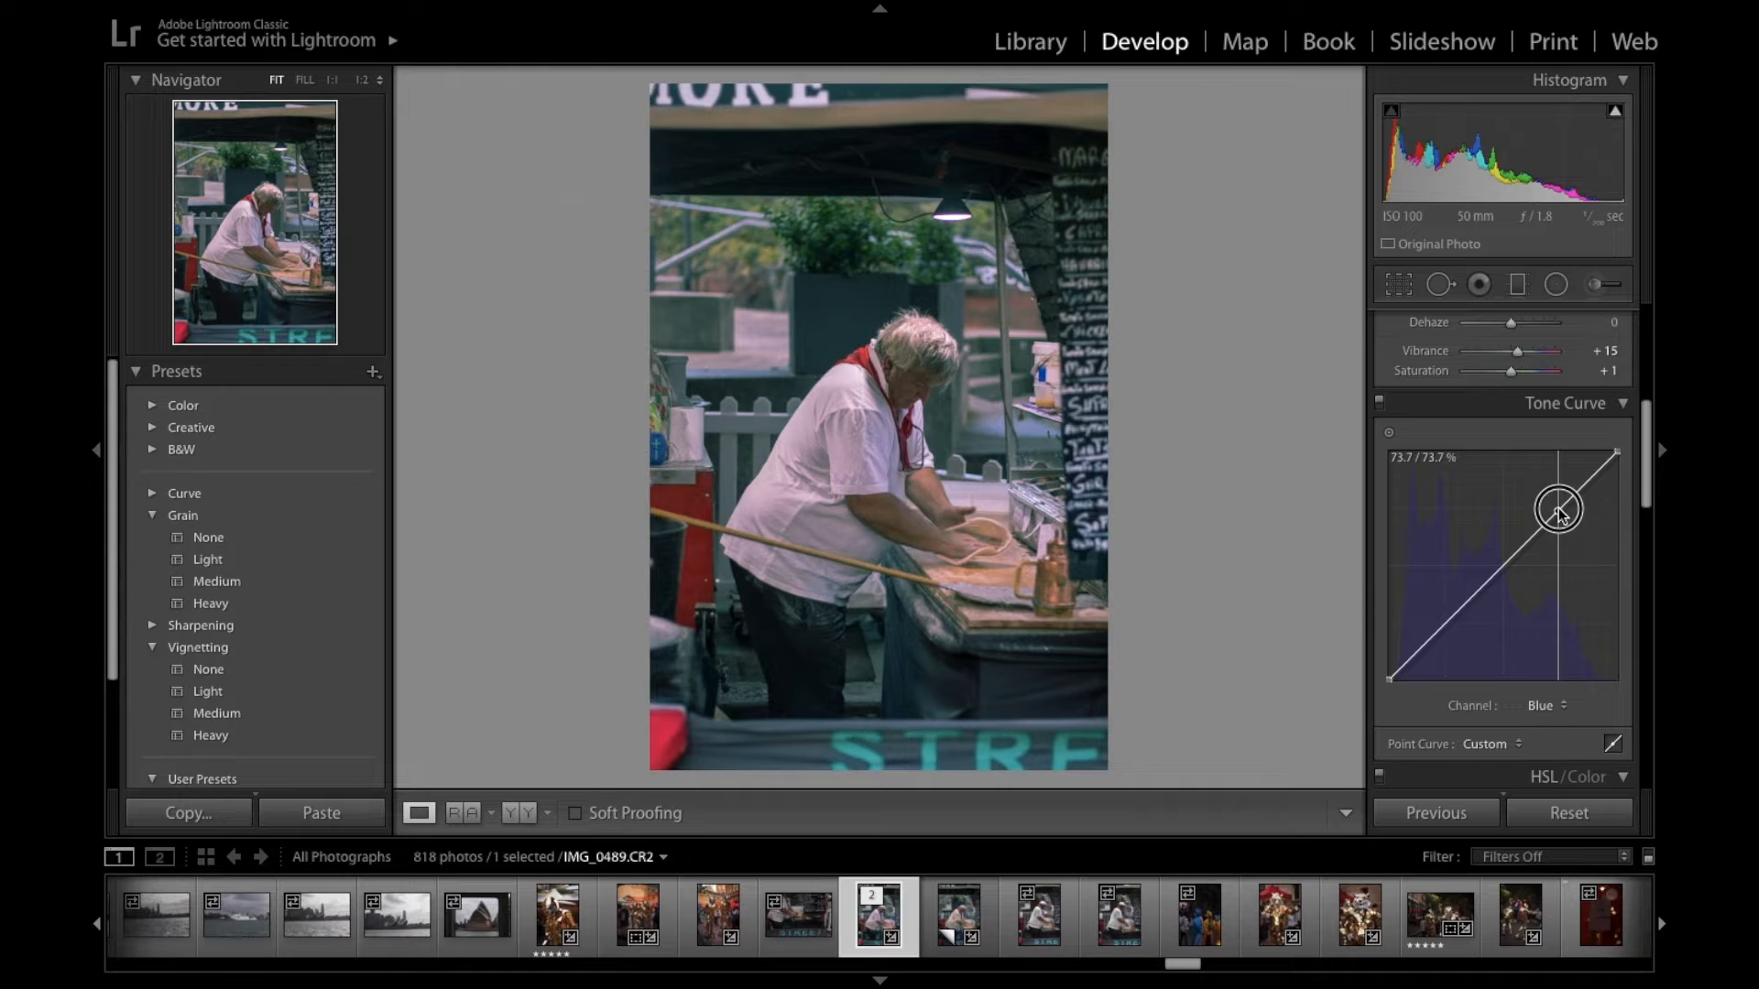
{"action": "left_click", "coordinate": [1506, 566]}
{"action": "left_click", "coordinate": [1445, 623]}
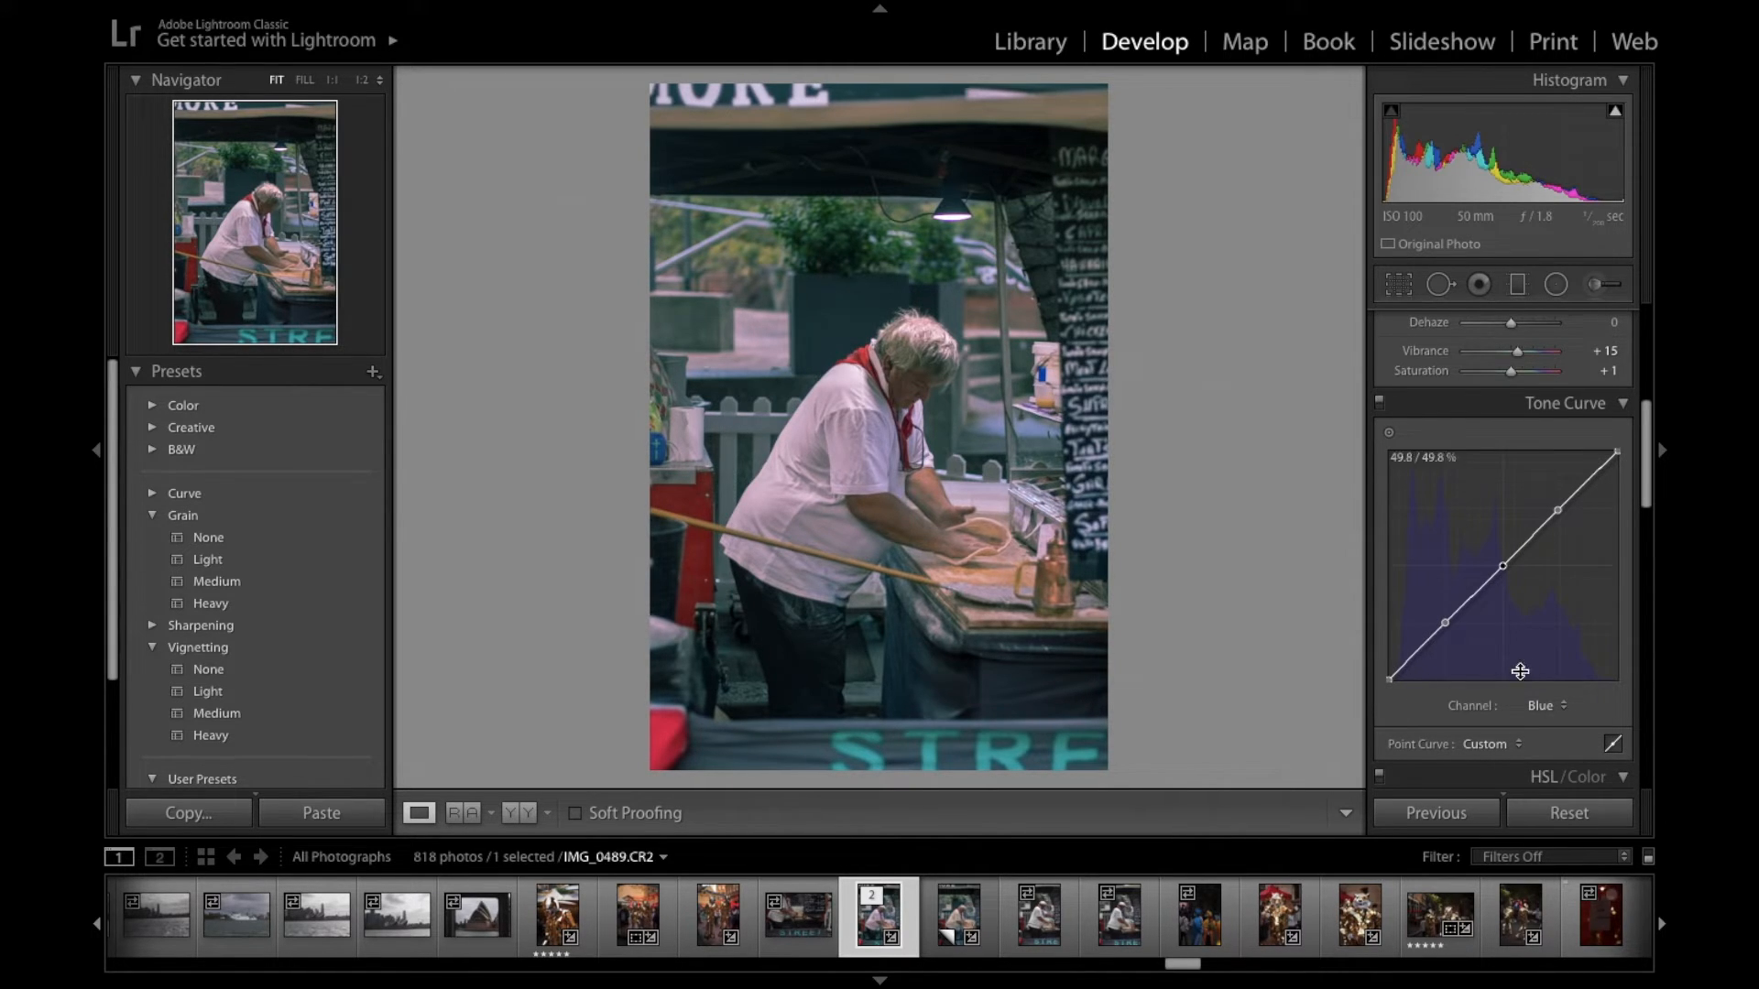
Try moving the Blue curve's shadows point to about 27.5 / 26.7 %, and nudge its highlights point along the diagonal
{"action": "mouse_move", "coordinate": [1444, 623]}
{"action": "left_mouse_down"}
{"action": "mouse_move", "coordinate": [1462, 634]}
{"action": "mouse_move", "coordinate": [1449, 618]}
{"action": "left_mouse_up"}
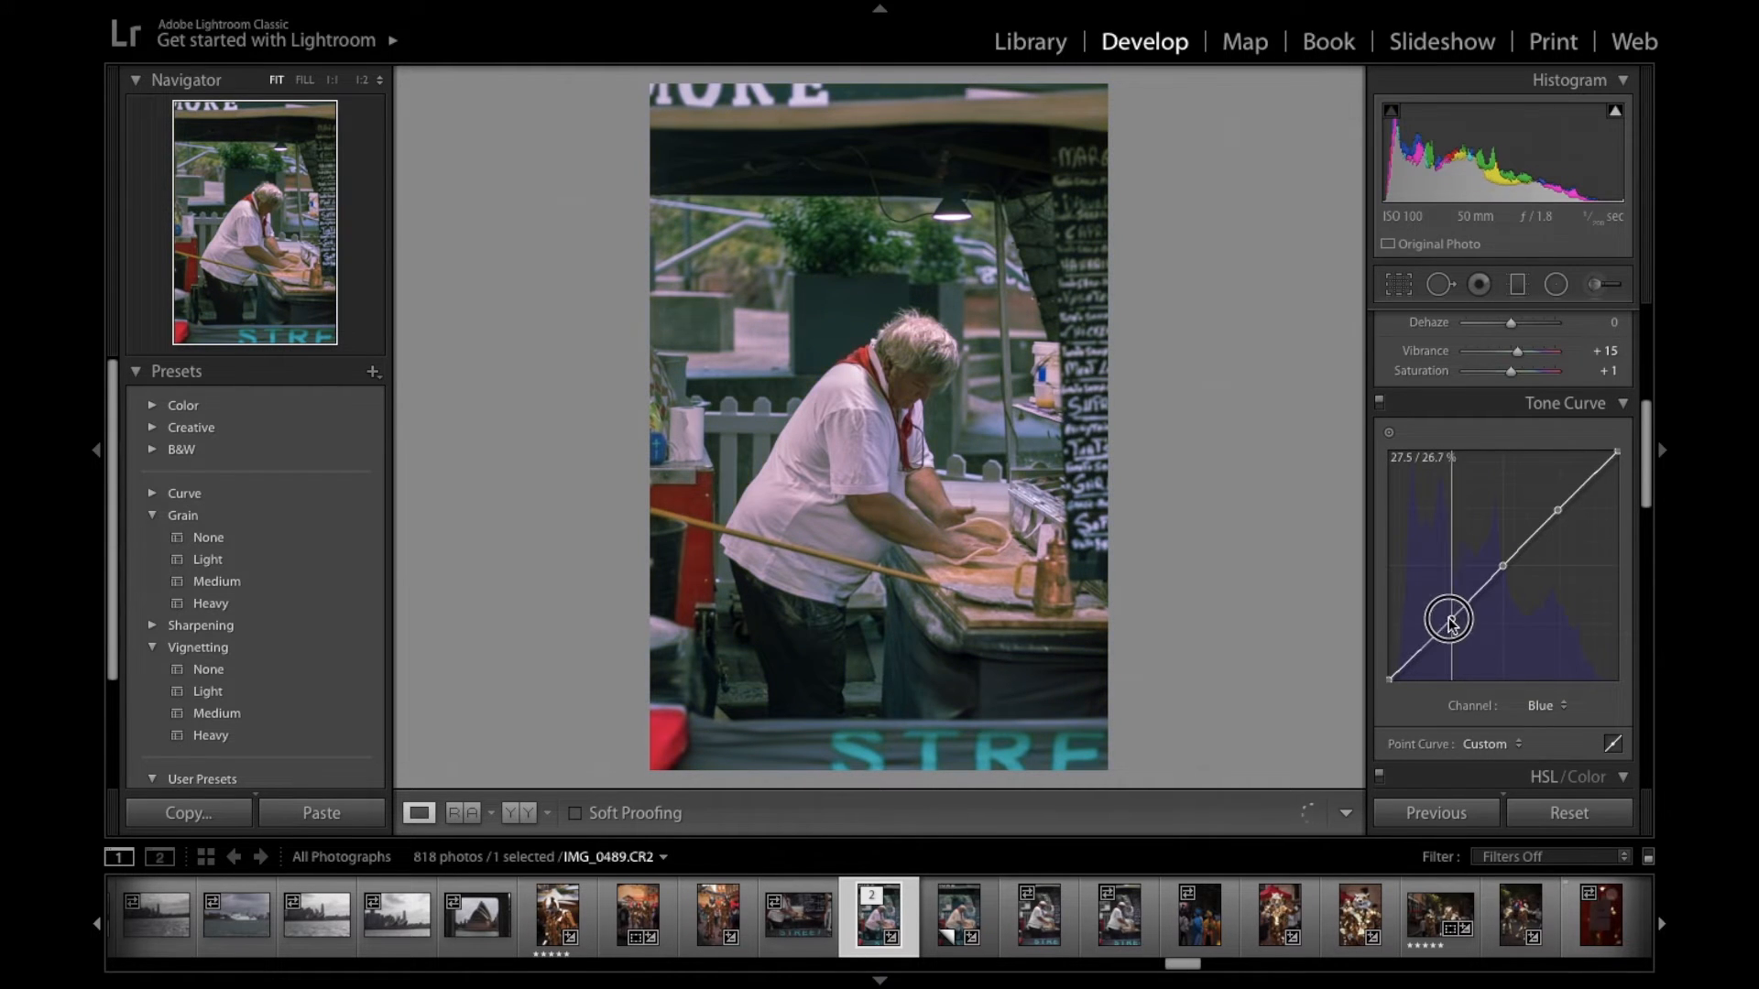
{"action": "mouse_move", "coordinate": [1559, 513]}
{"action": "left_mouse_down"}
{"action": "mouse_move", "coordinate": [1581, 550]}
{"action": "mouse_move", "coordinate": [1563, 508]}
{"action": "left_mouse_up"}
Try shifting the white balance Temp strongly toward yellow, and reset it
{"action": "scroll", "coordinate": [1563, 509], "scroll_direction": "up", "scroll_amount": 5}
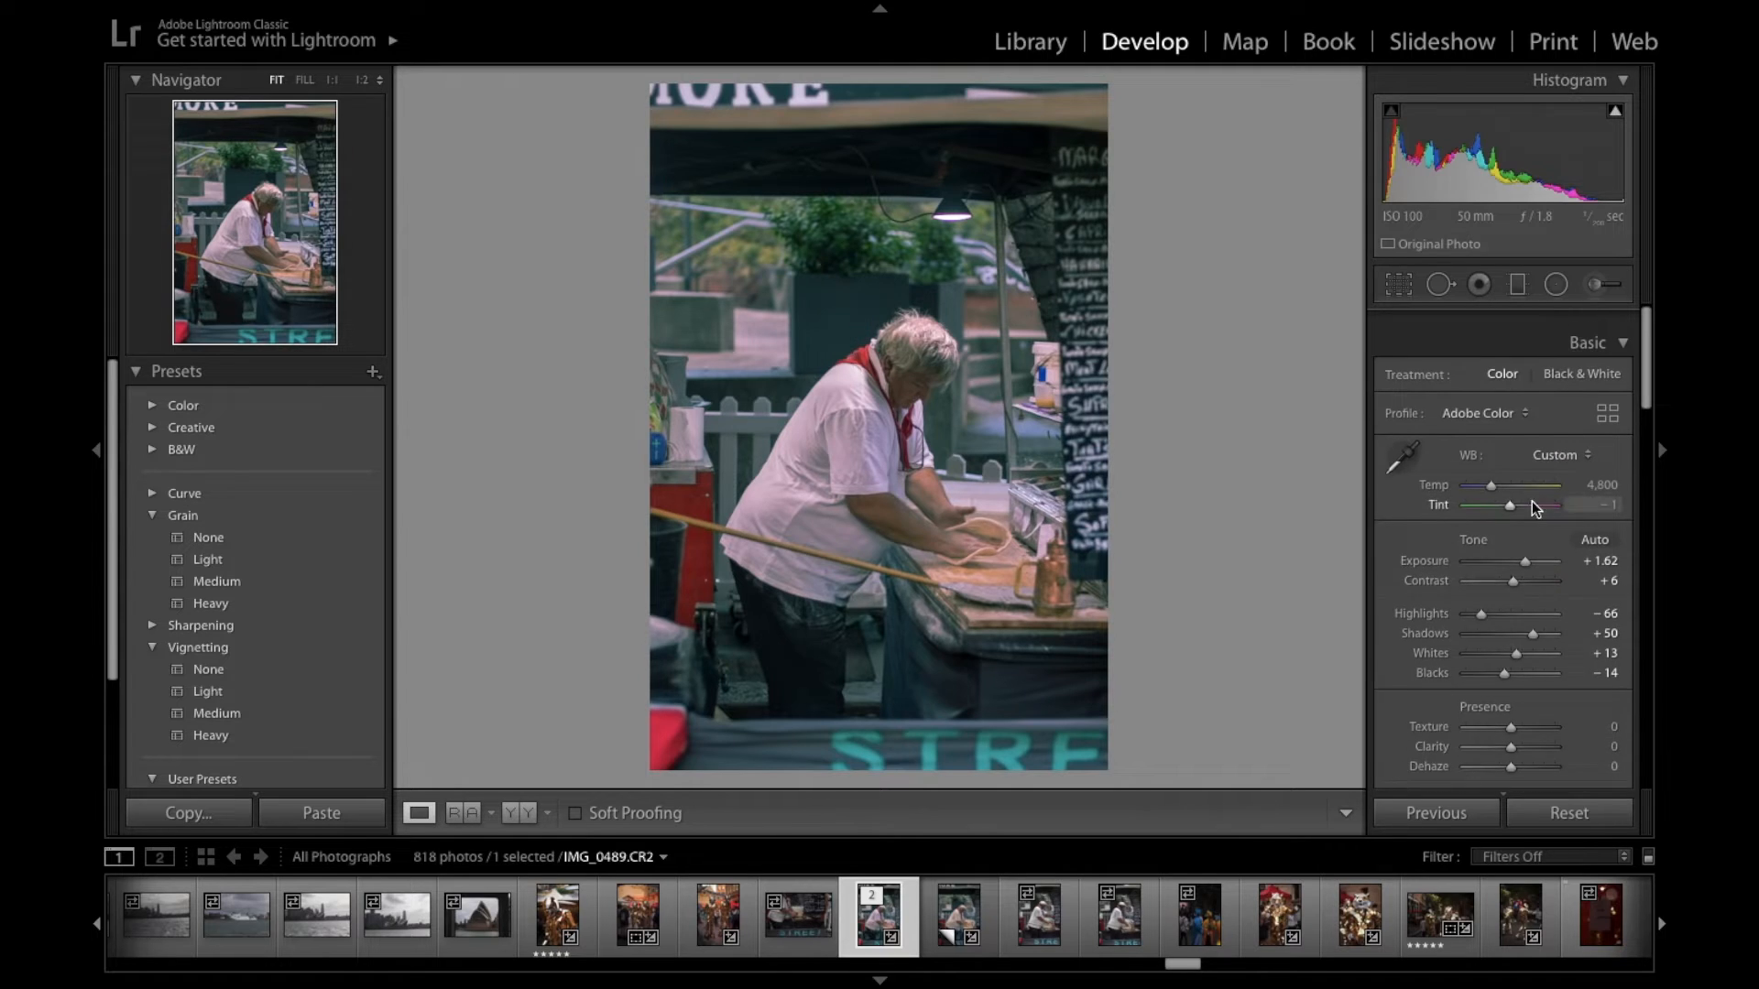
{"action": "left_click_drag", "start_coordinate": [1487, 465], "coordinate": [1549, 469]}
{"action": "double_click", "coordinate": [1548, 463]}
{"action": "scroll", "coordinate": [1548, 471], "scroll_direction": "down", "scroll_amount": 2}
{"action": "scroll", "coordinate": [1548, 465], "scroll_direction": "down", "scroll_amount": 5}
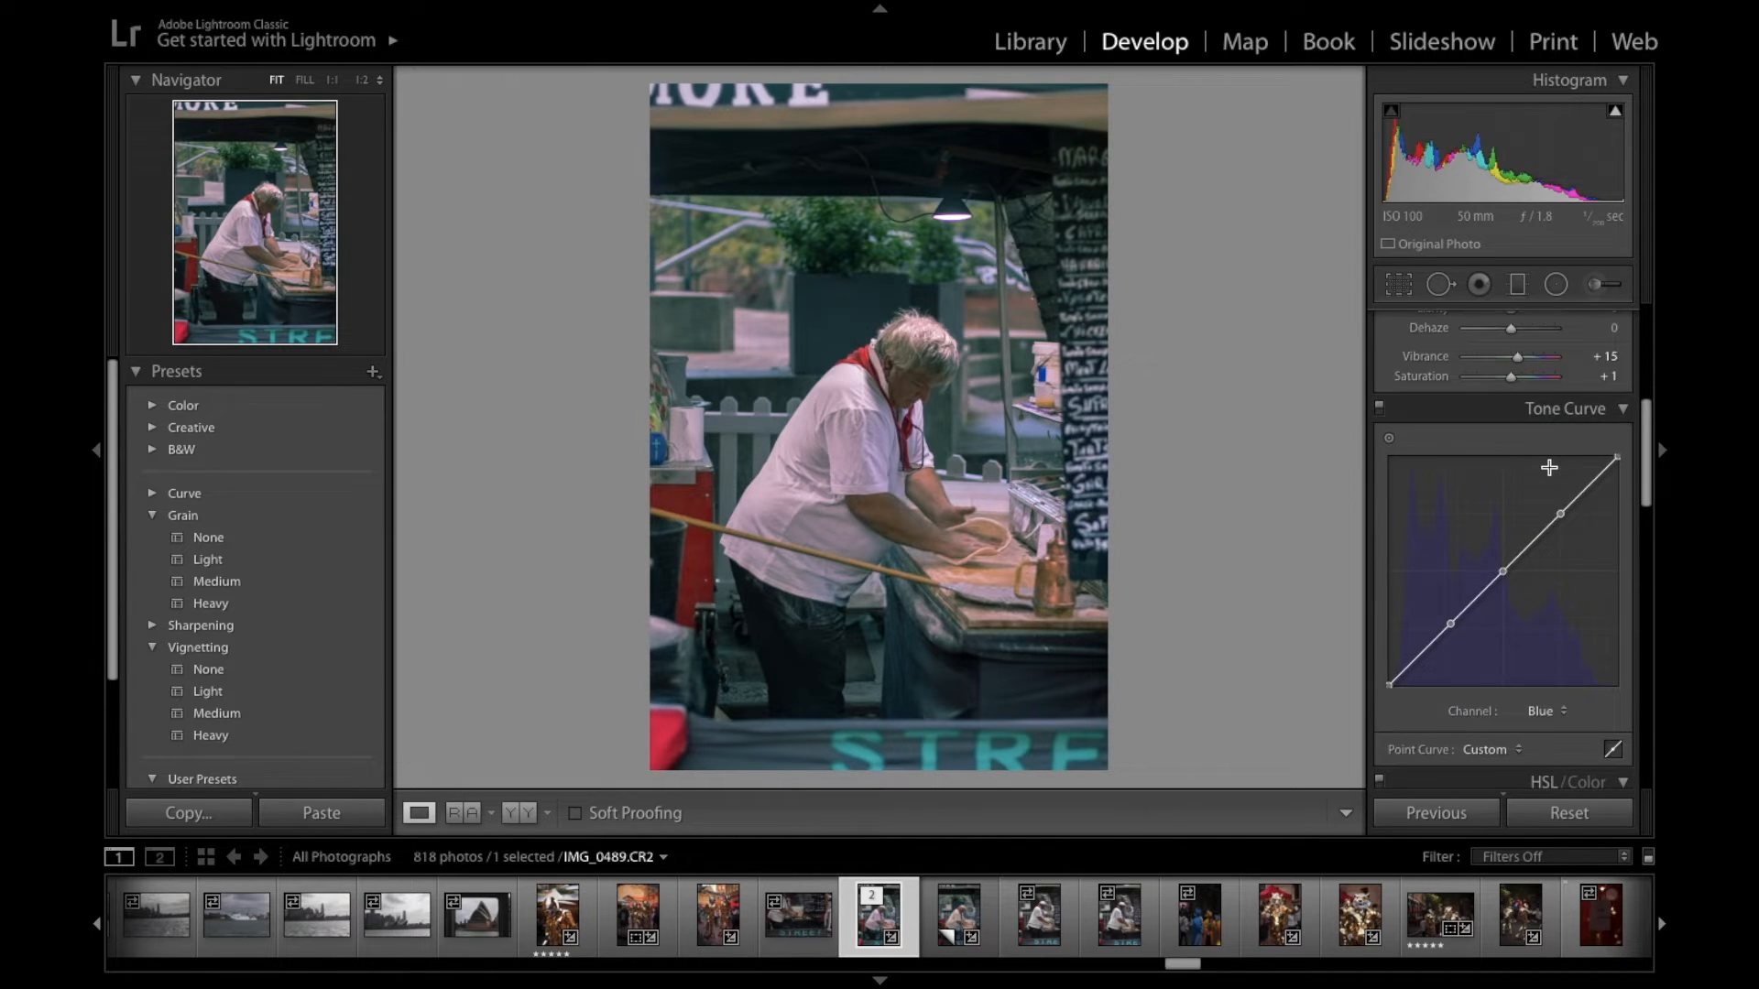
Place a shadows point slightly above the diagonal of the Blue curve, and a highlights point near the diagonal
{"action": "scroll", "coordinate": [1471, 397], "scroll_direction": "up", "scroll_amount": 7}
{"action": "scroll", "coordinate": [1471, 397], "scroll_direction": "down", "scroll_amount": 1}
{"action": "scroll", "coordinate": [1520, 485], "scroll_direction": "down", "scroll_amount": 5}
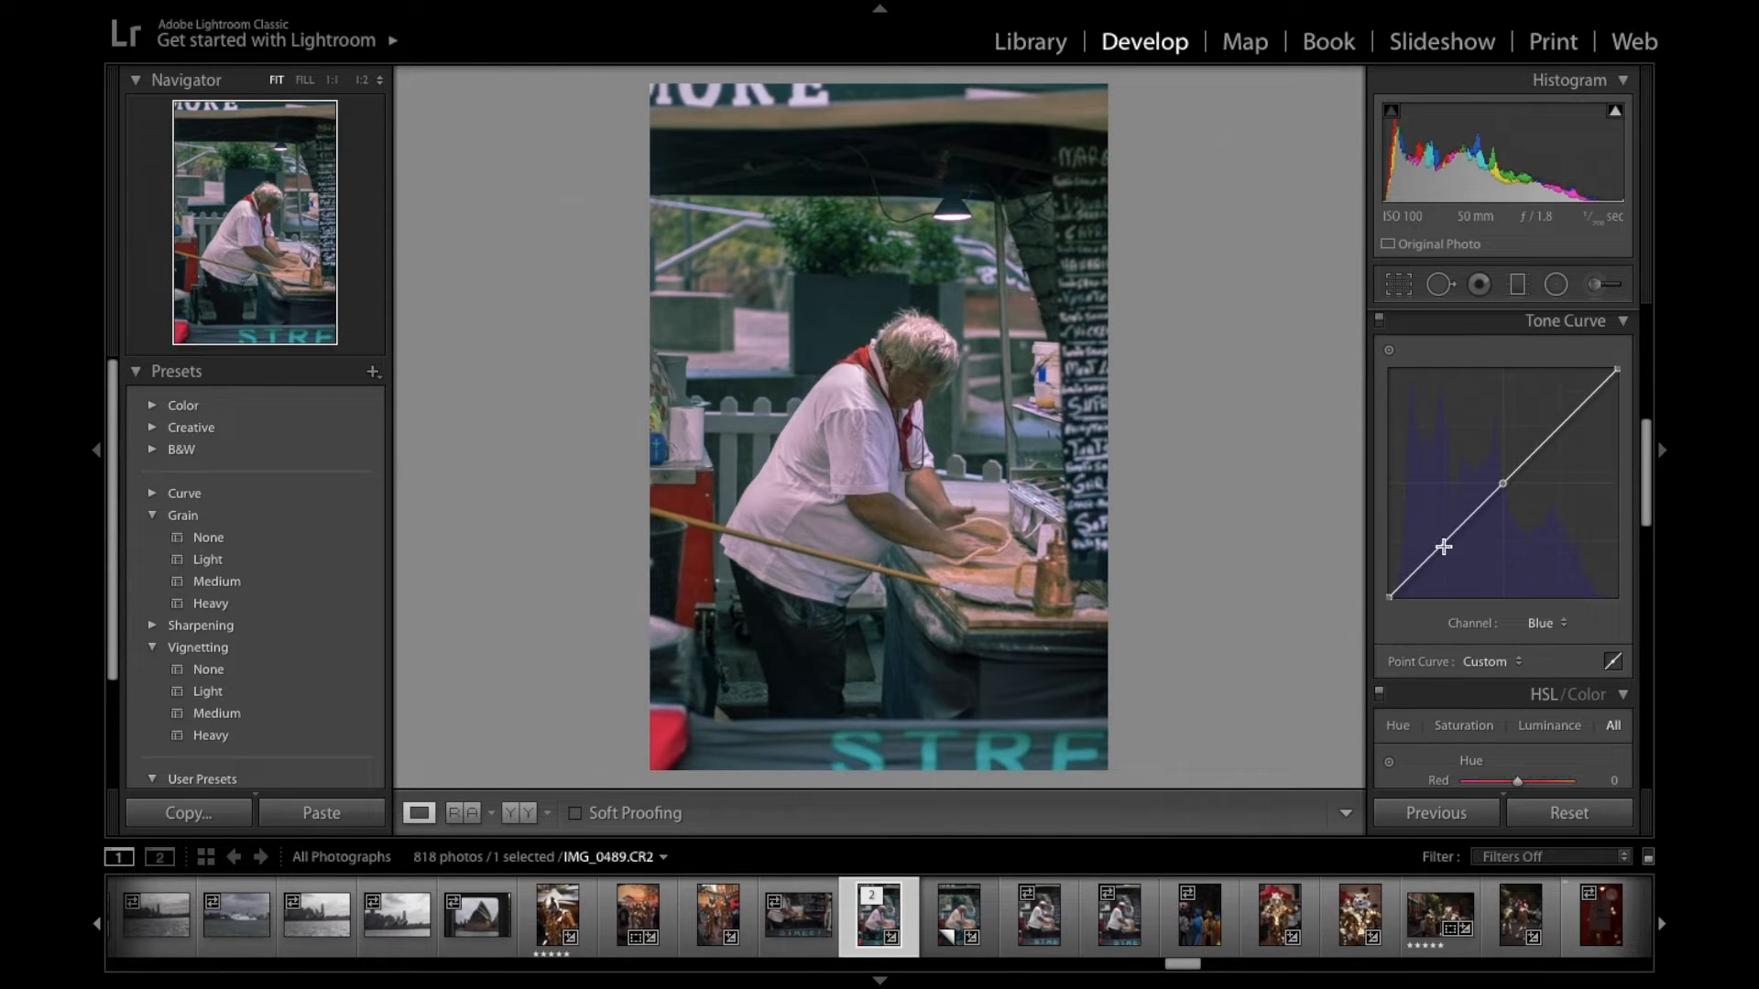
{"action": "left_click", "coordinate": [1445, 545]}
{"action": "left_click_drag", "start_coordinate": [1557, 425], "coordinate": [1561, 424]}
{"action": "left_click_drag", "start_coordinate": [1446, 543], "coordinate": [1442, 543]}
Move the Red curve's shadows point closer to the diagonal, at about 27.8 / 25.9 %
{"action": "left_click", "coordinate": [1544, 624]}
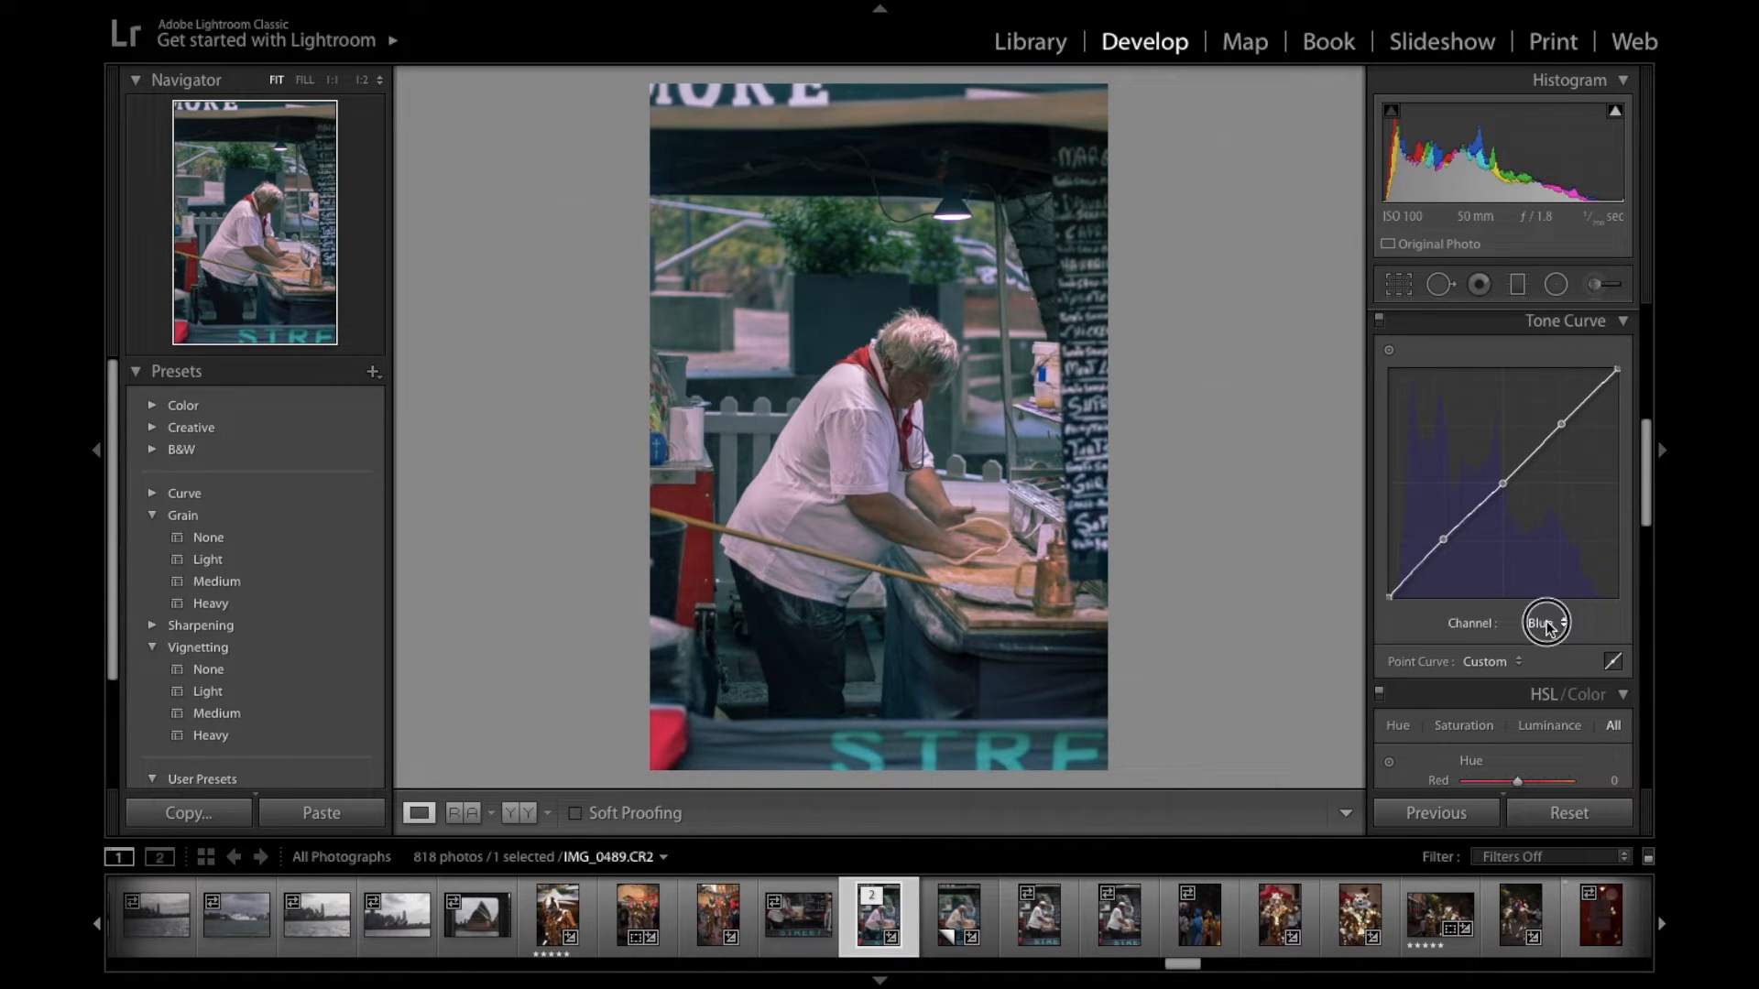
{"action": "left_click", "coordinate": [1547, 590]}
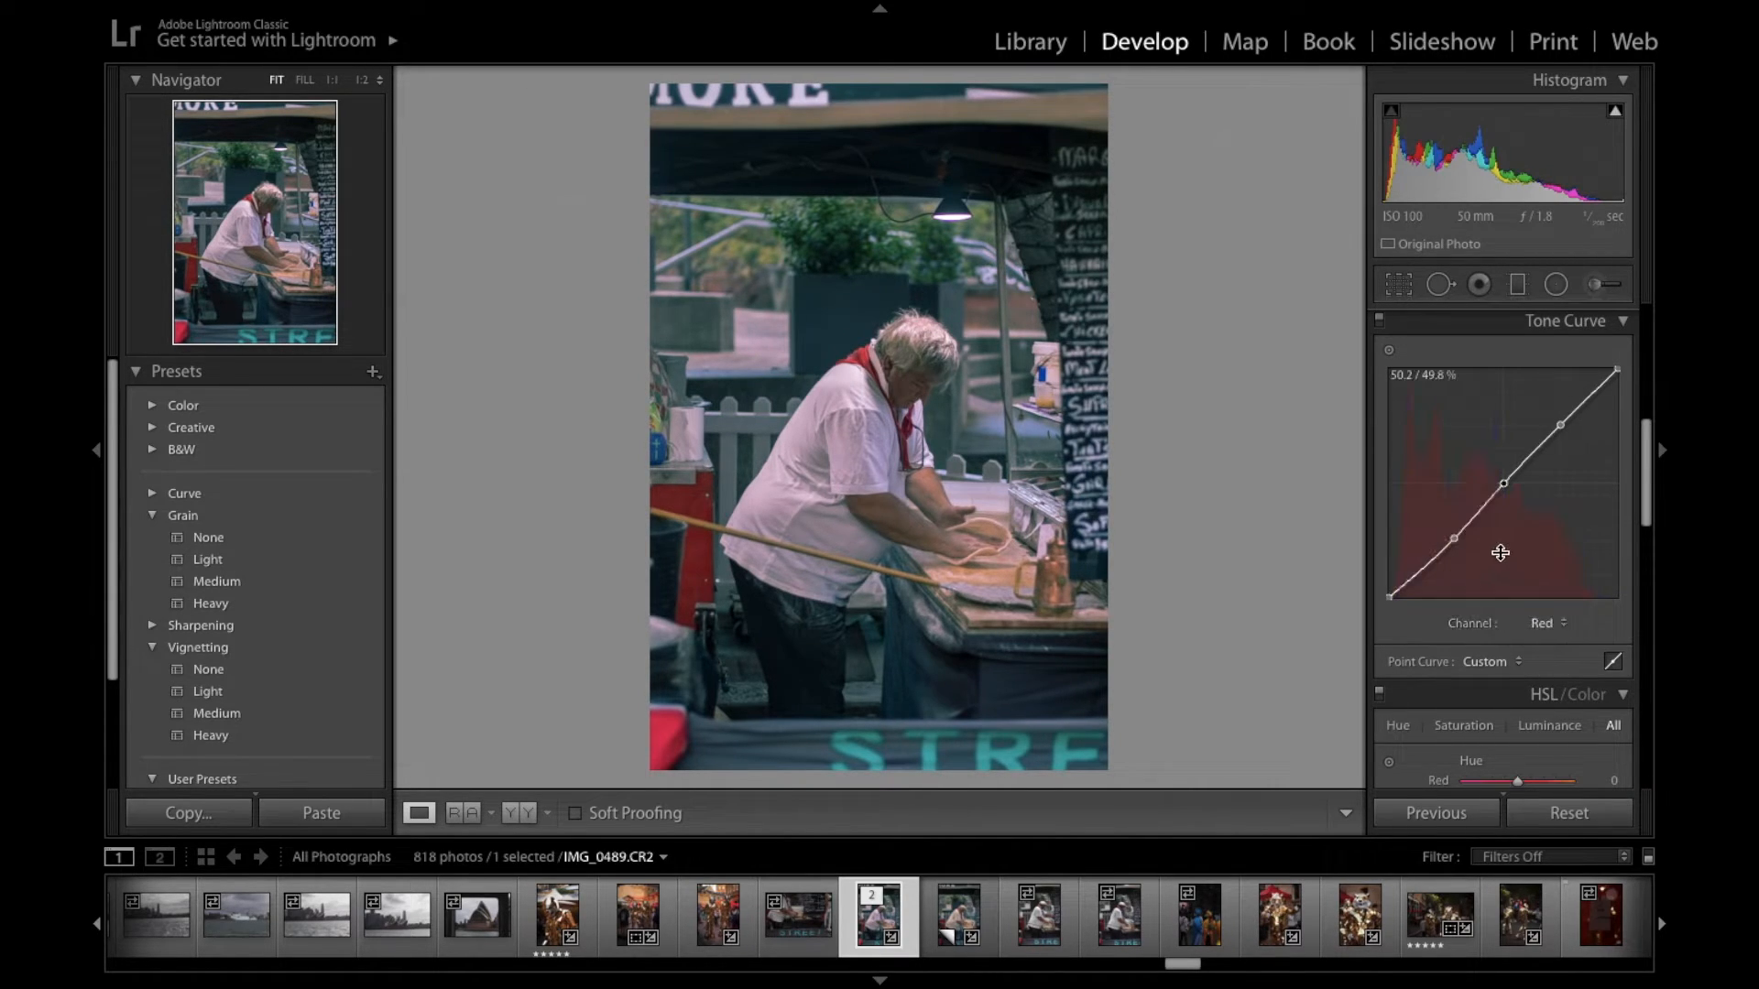
{"action": "left_click_drag", "start_coordinate": [1456, 537], "coordinate": [1452, 542]}
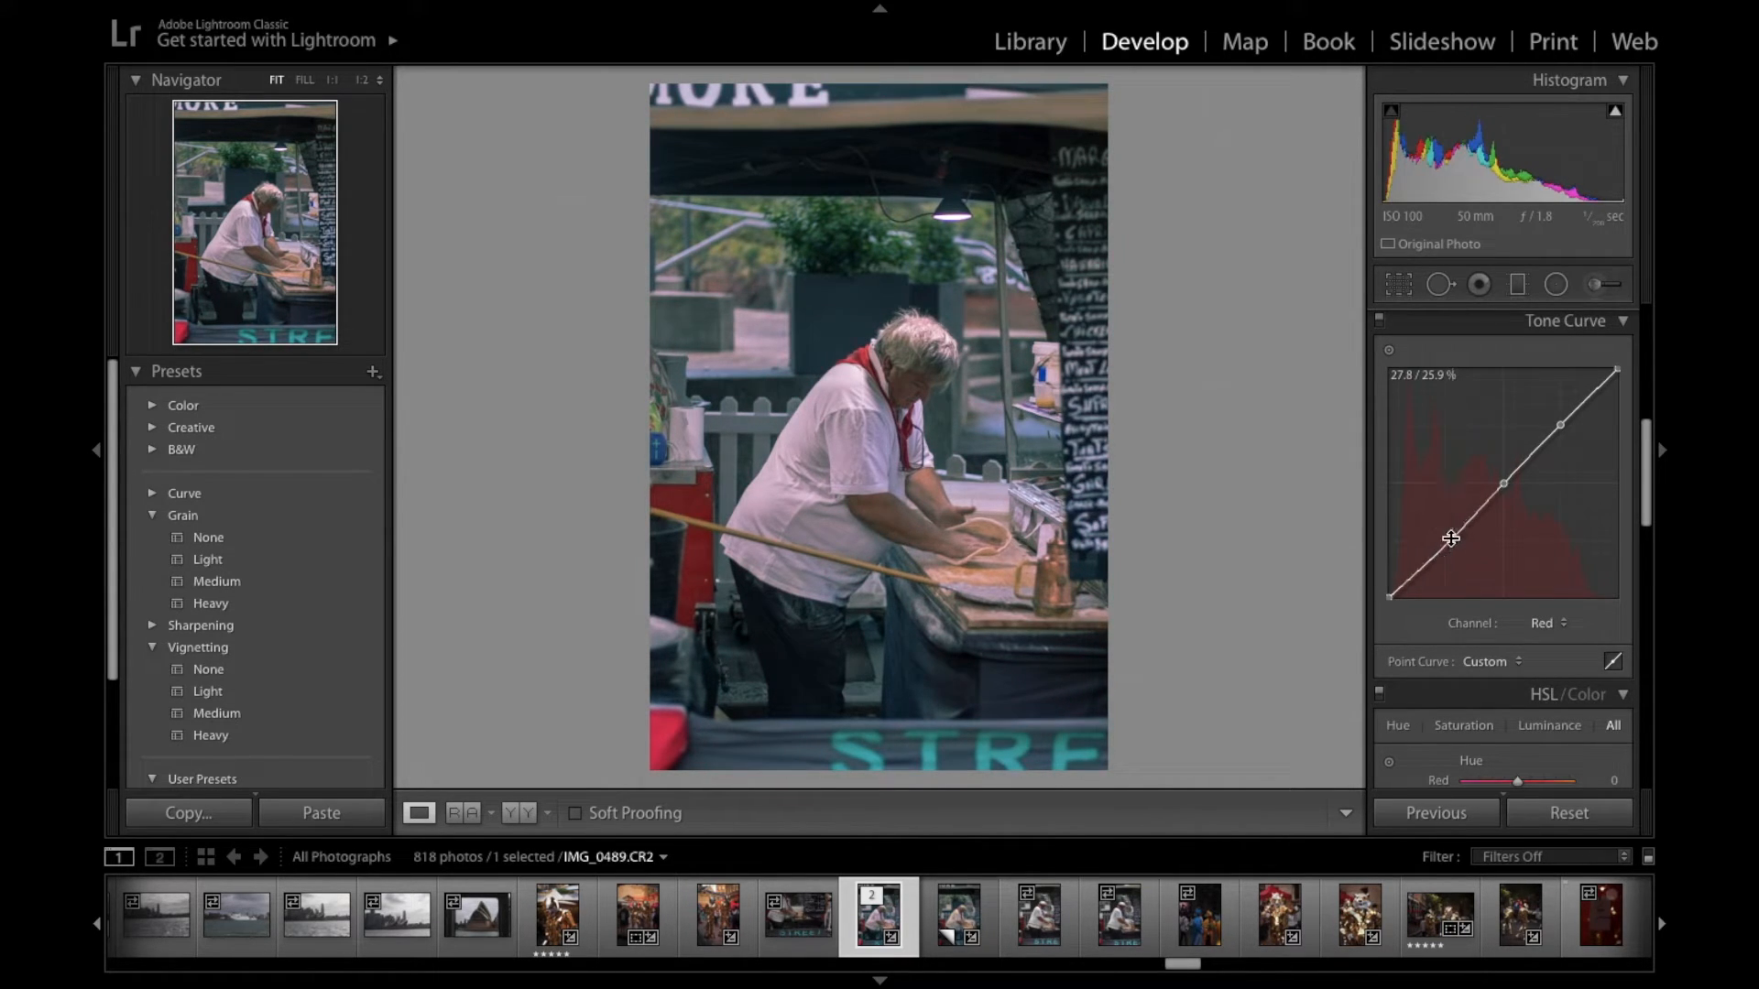
Fine-tune the Green curve's shadows point to about 23.9 / 25.5 %
{"action": "left_click", "coordinate": [1543, 623]}
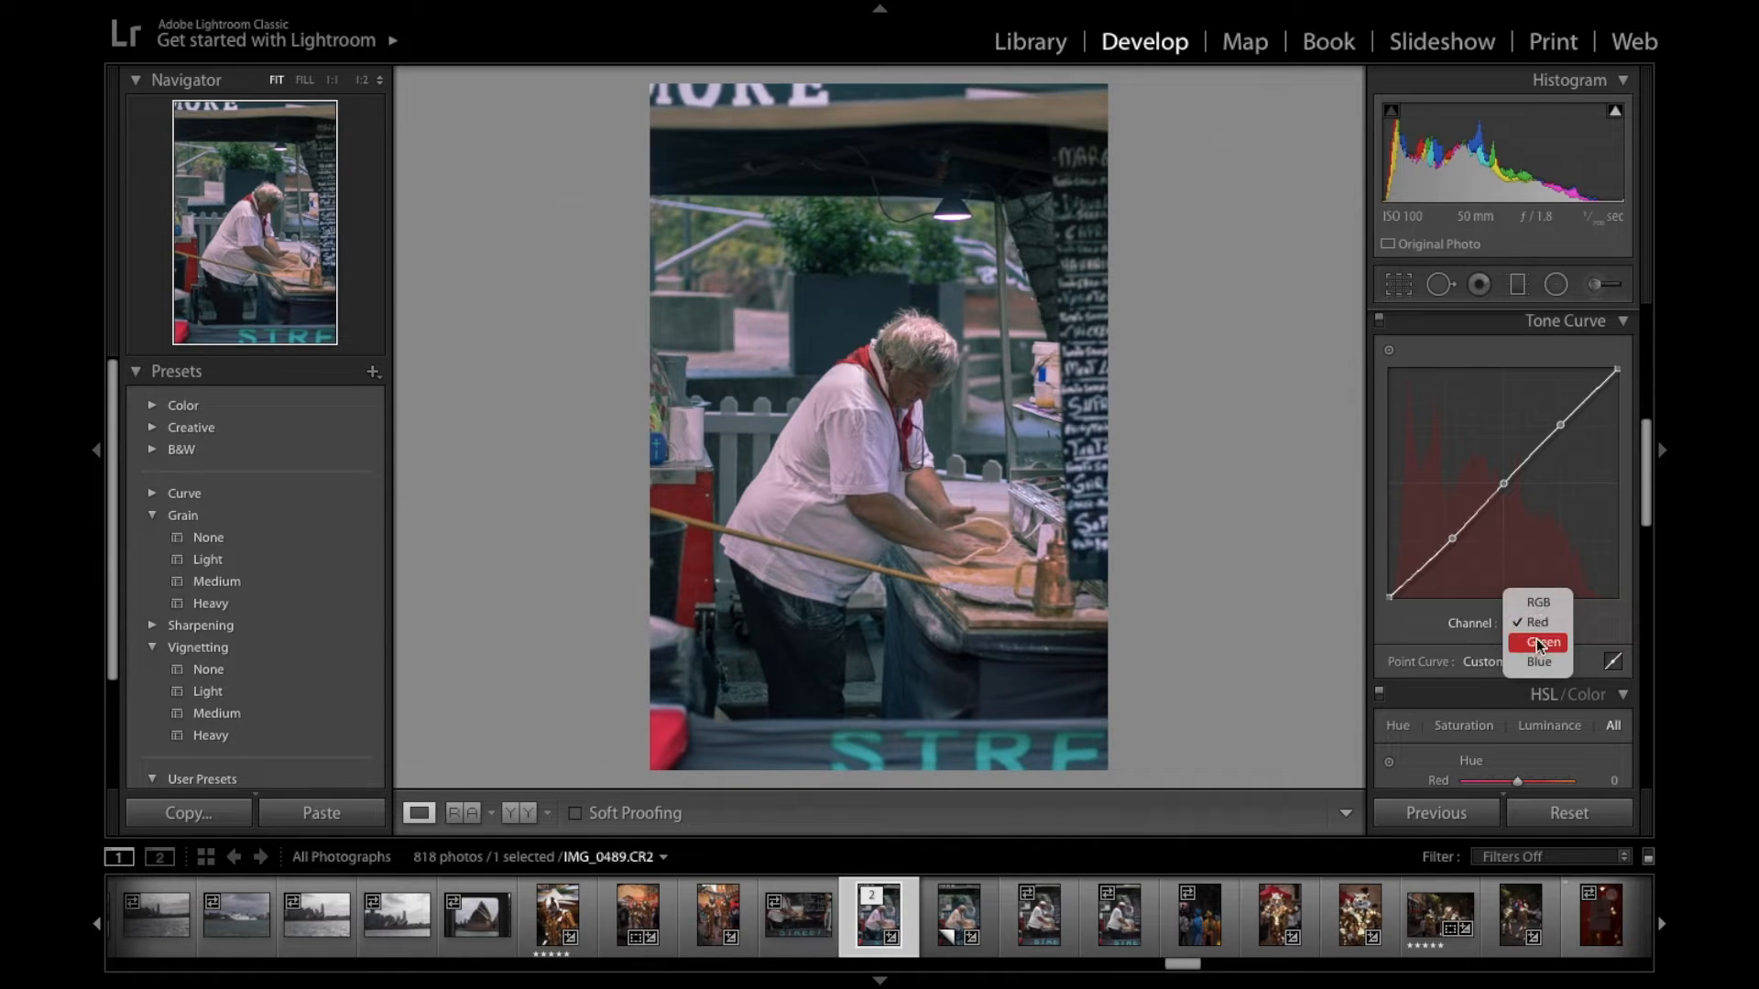
{"action": "left_click", "coordinate": [1539, 642]}
{"action": "left_click_drag", "start_coordinate": [1444, 536], "coordinate": [1443, 542]}
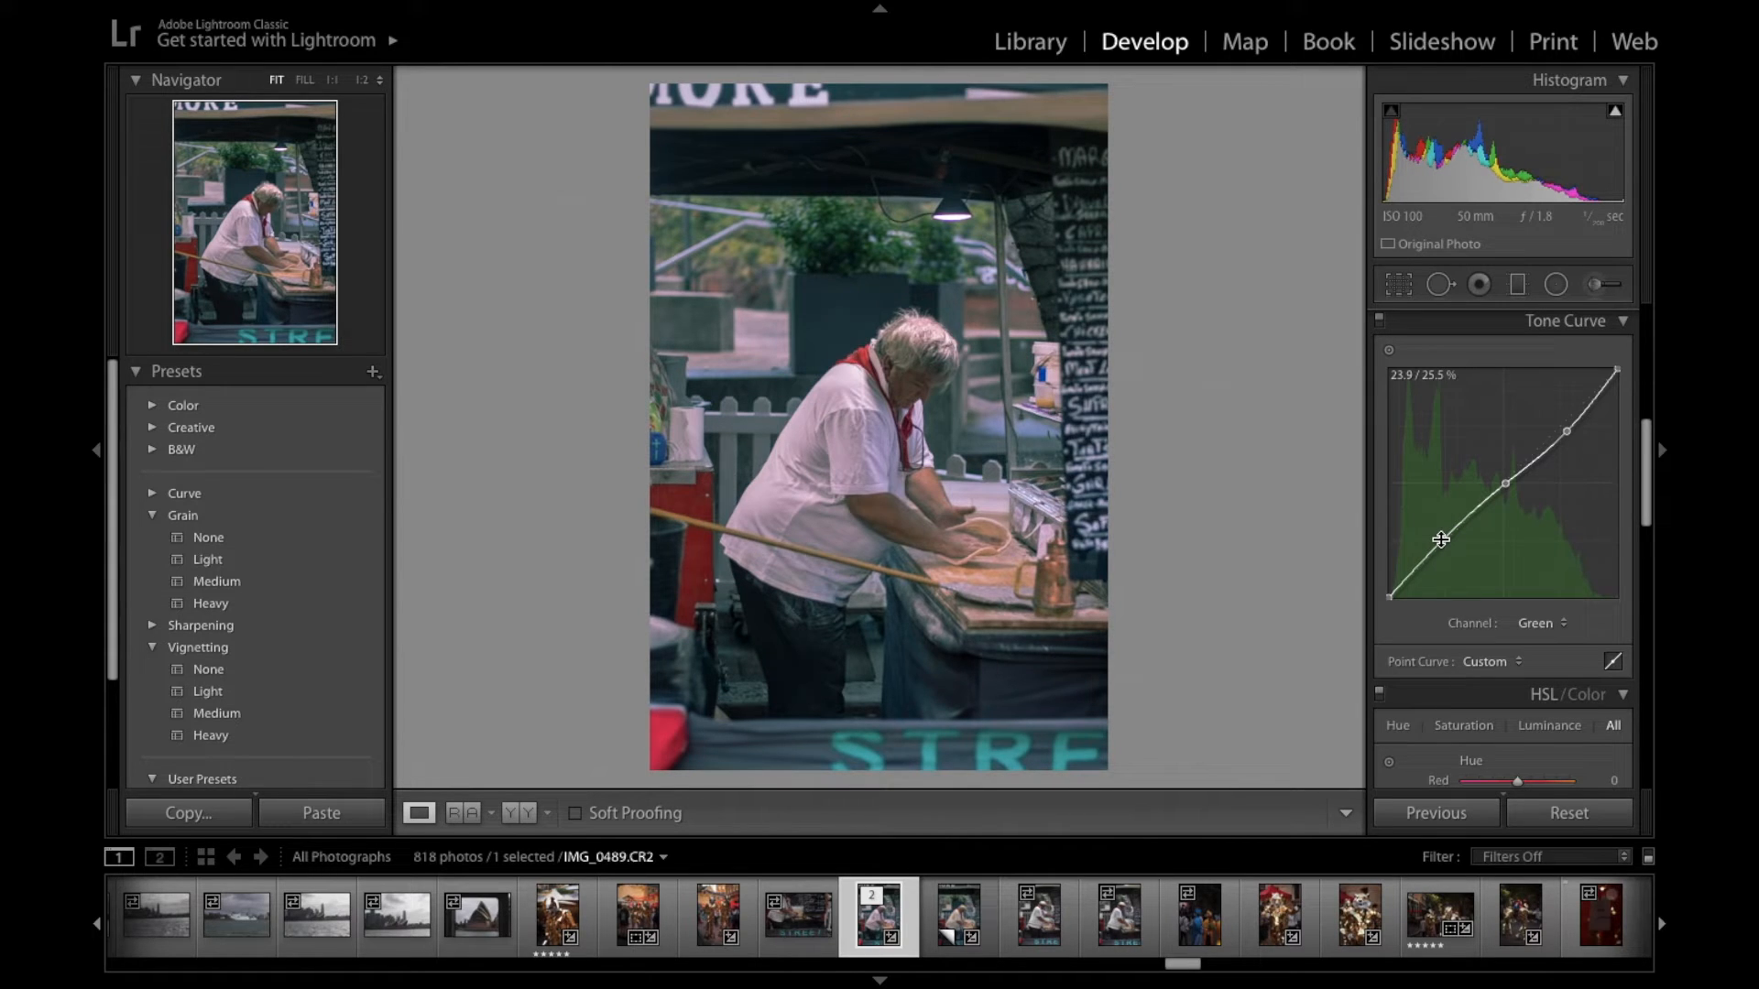
Review the RGB and Blue point curves and the HSL/Color settings, ending on the RGB channel
{"action": "left_click", "coordinate": [1563, 626]}
{"action": "left_click", "coordinate": [1555, 586]}
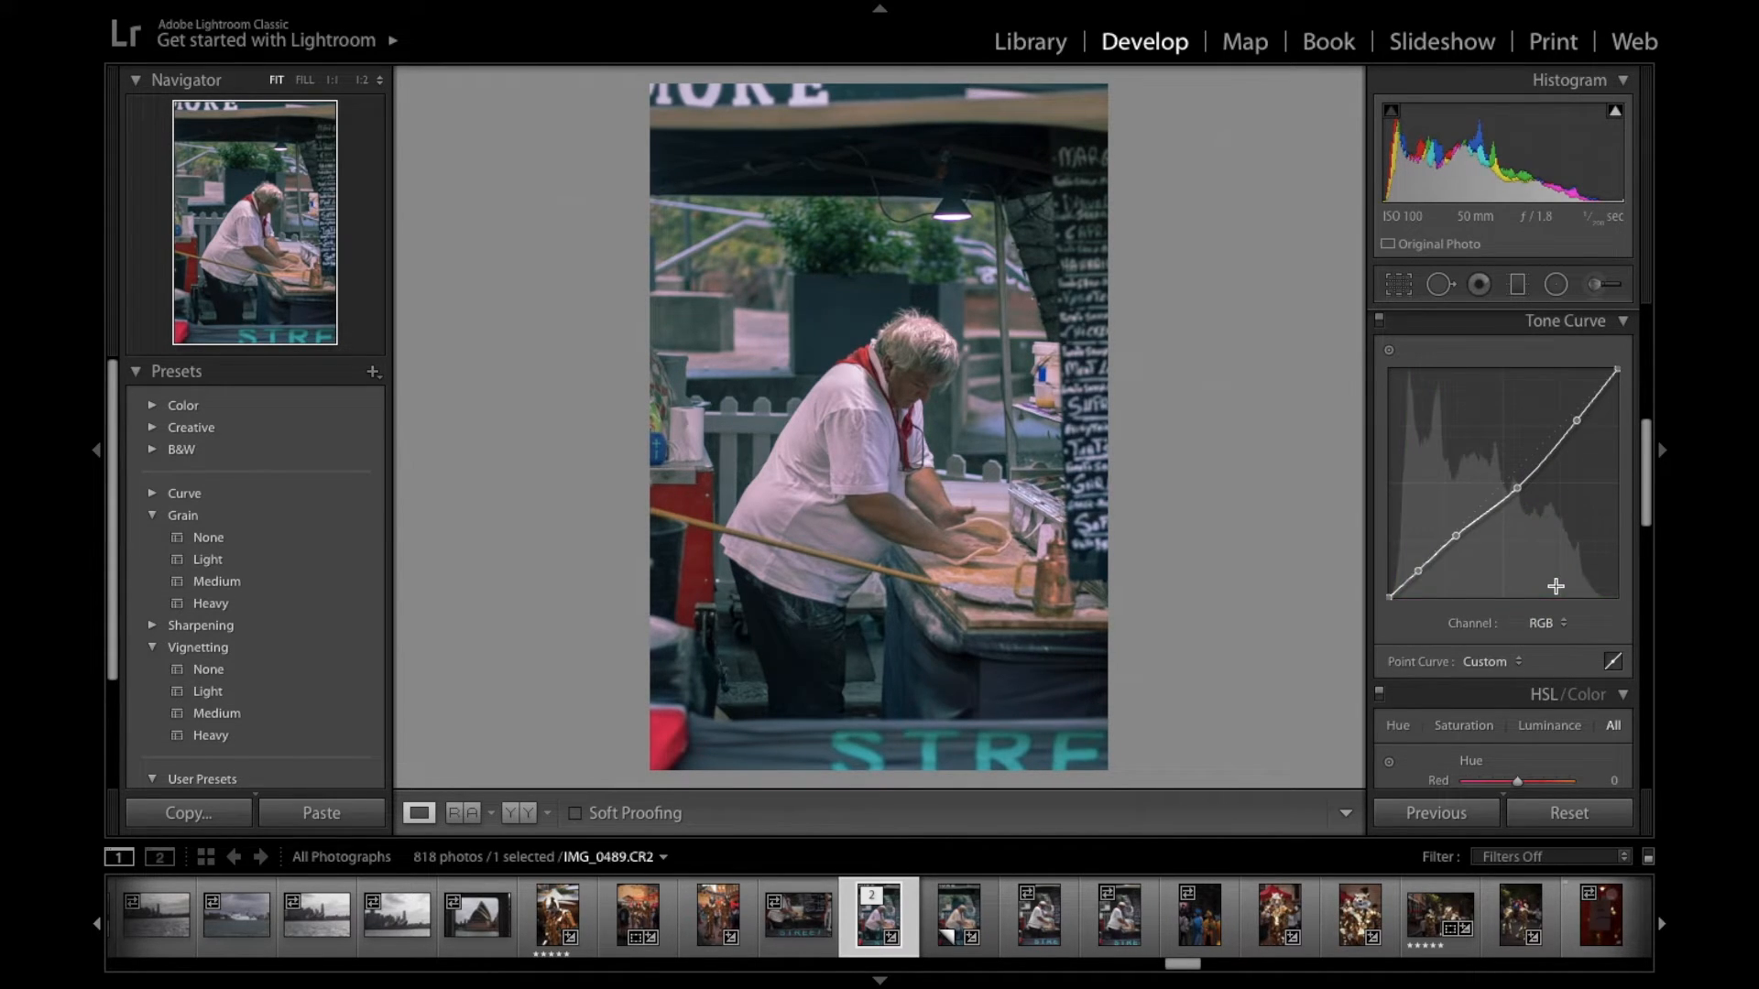
{"action": "scroll", "coordinate": [1557, 589], "scroll_direction": "down", "scroll_amount": 1}
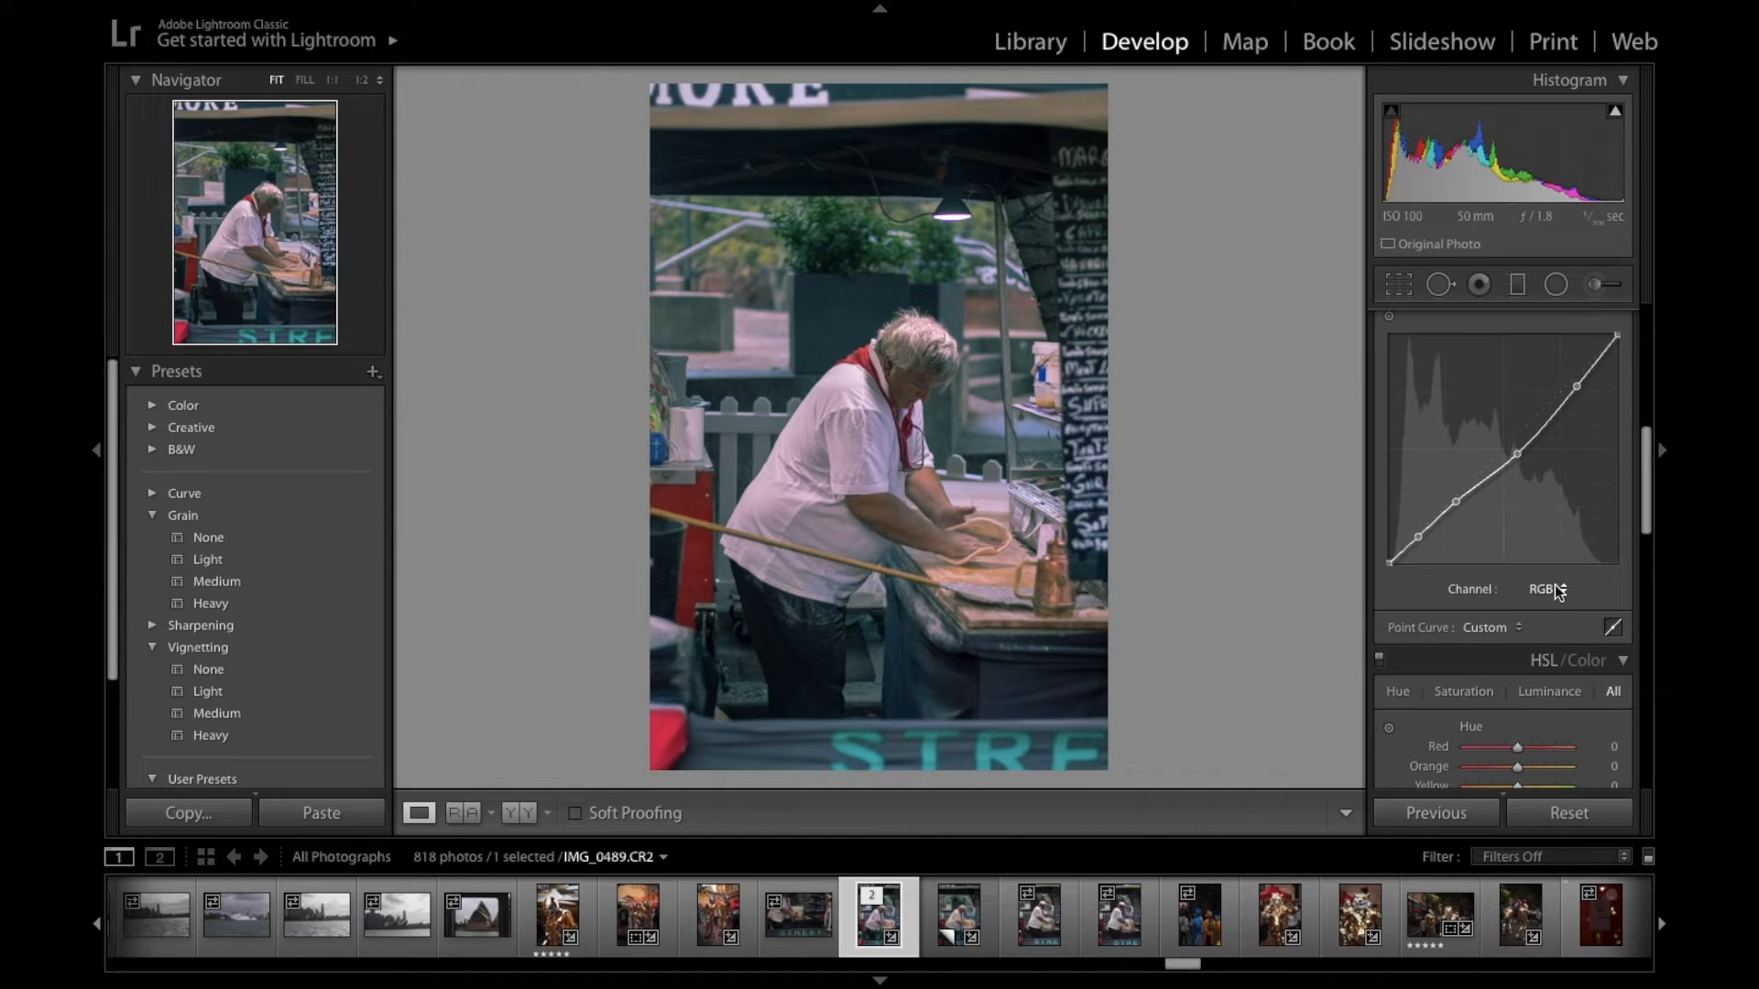
{"action": "scroll", "coordinate": [1556, 586], "scroll_direction": "down", "scroll_amount": 6}
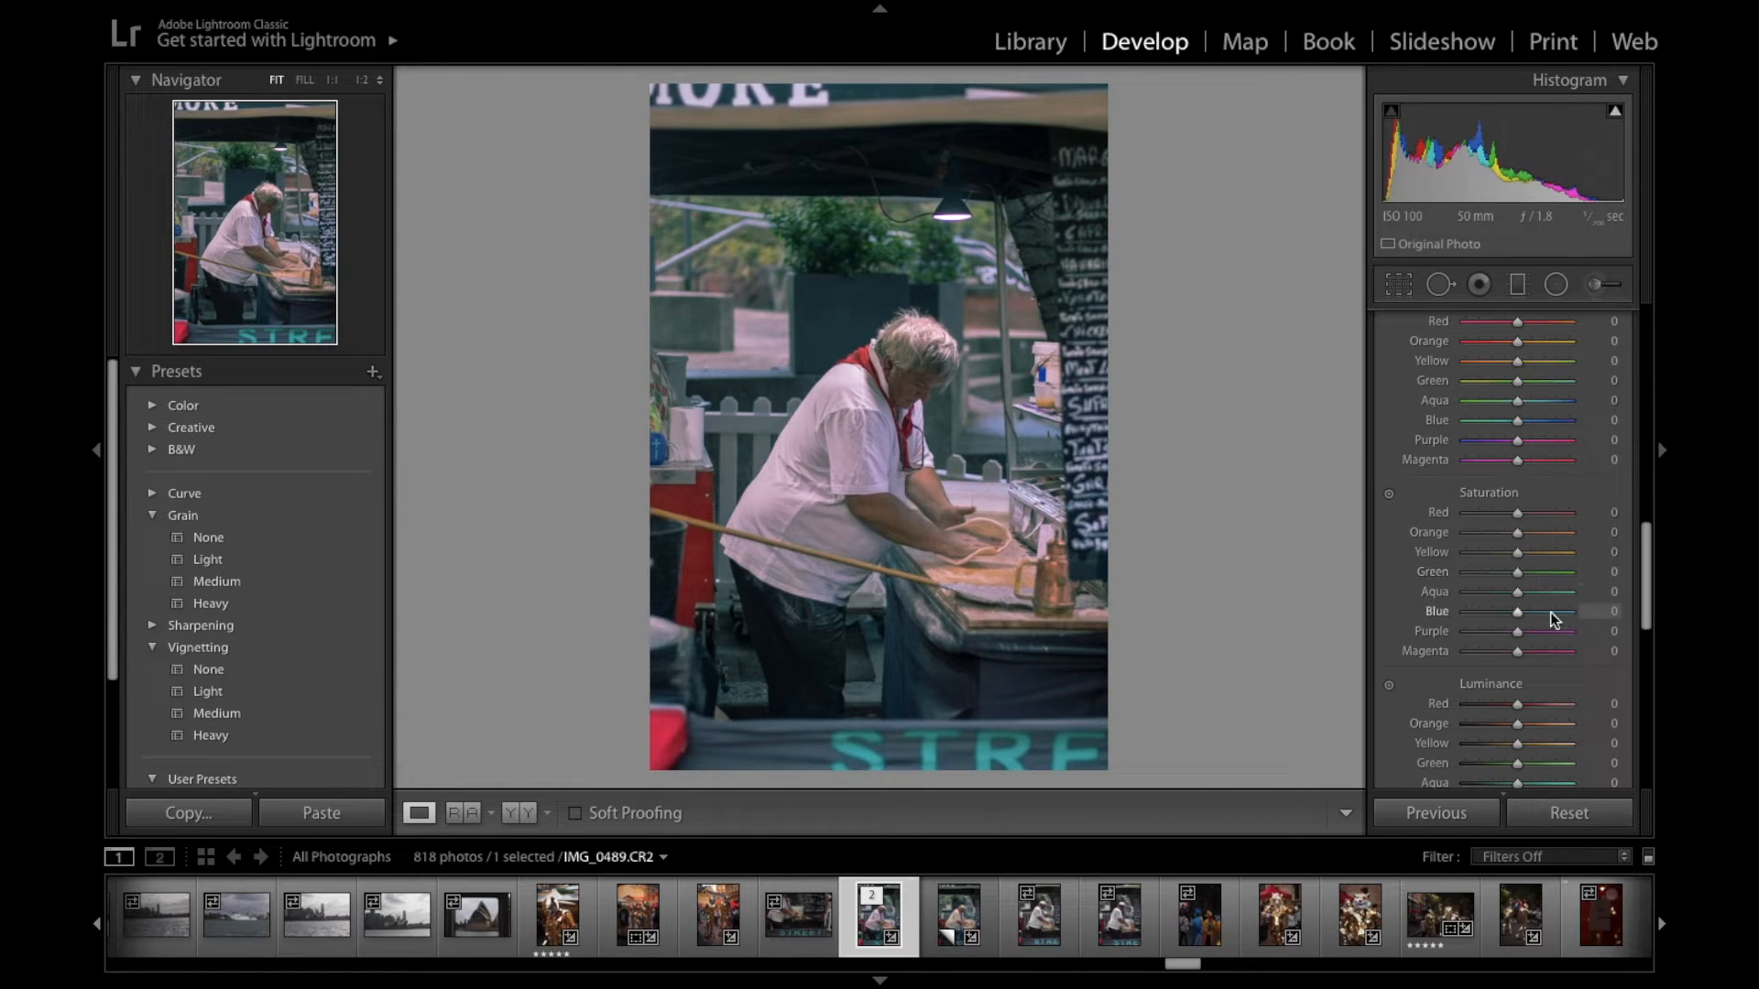
{"action": "scroll", "coordinate": [1431, 610], "scroll_direction": "up", "scroll_amount": 10}
{"action": "scroll", "coordinate": [1463, 560], "scroll_direction": "down", "scroll_amount": 8}
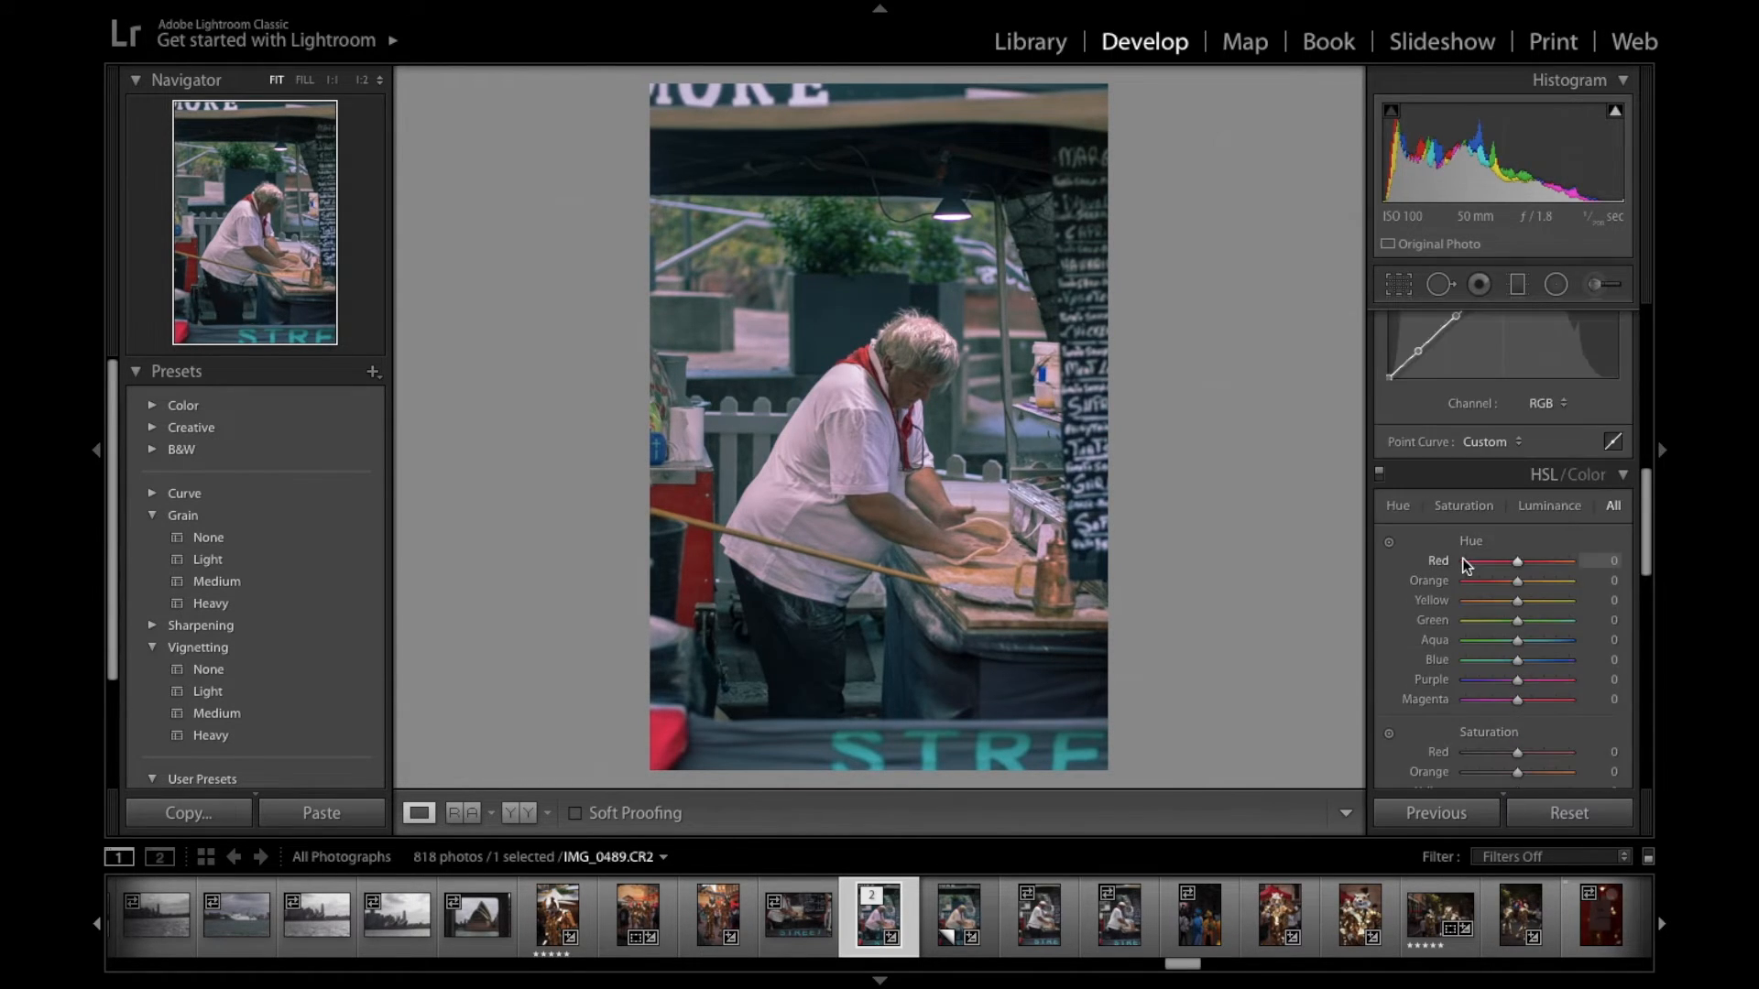
{"action": "scroll", "coordinate": [1463, 559], "scroll_direction": "up", "scroll_amount": 3}
{"action": "scroll", "coordinate": [1462, 559], "scroll_direction": "up", "scroll_amount": 1}
{"action": "left_click", "coordinate": [1544, 704]}
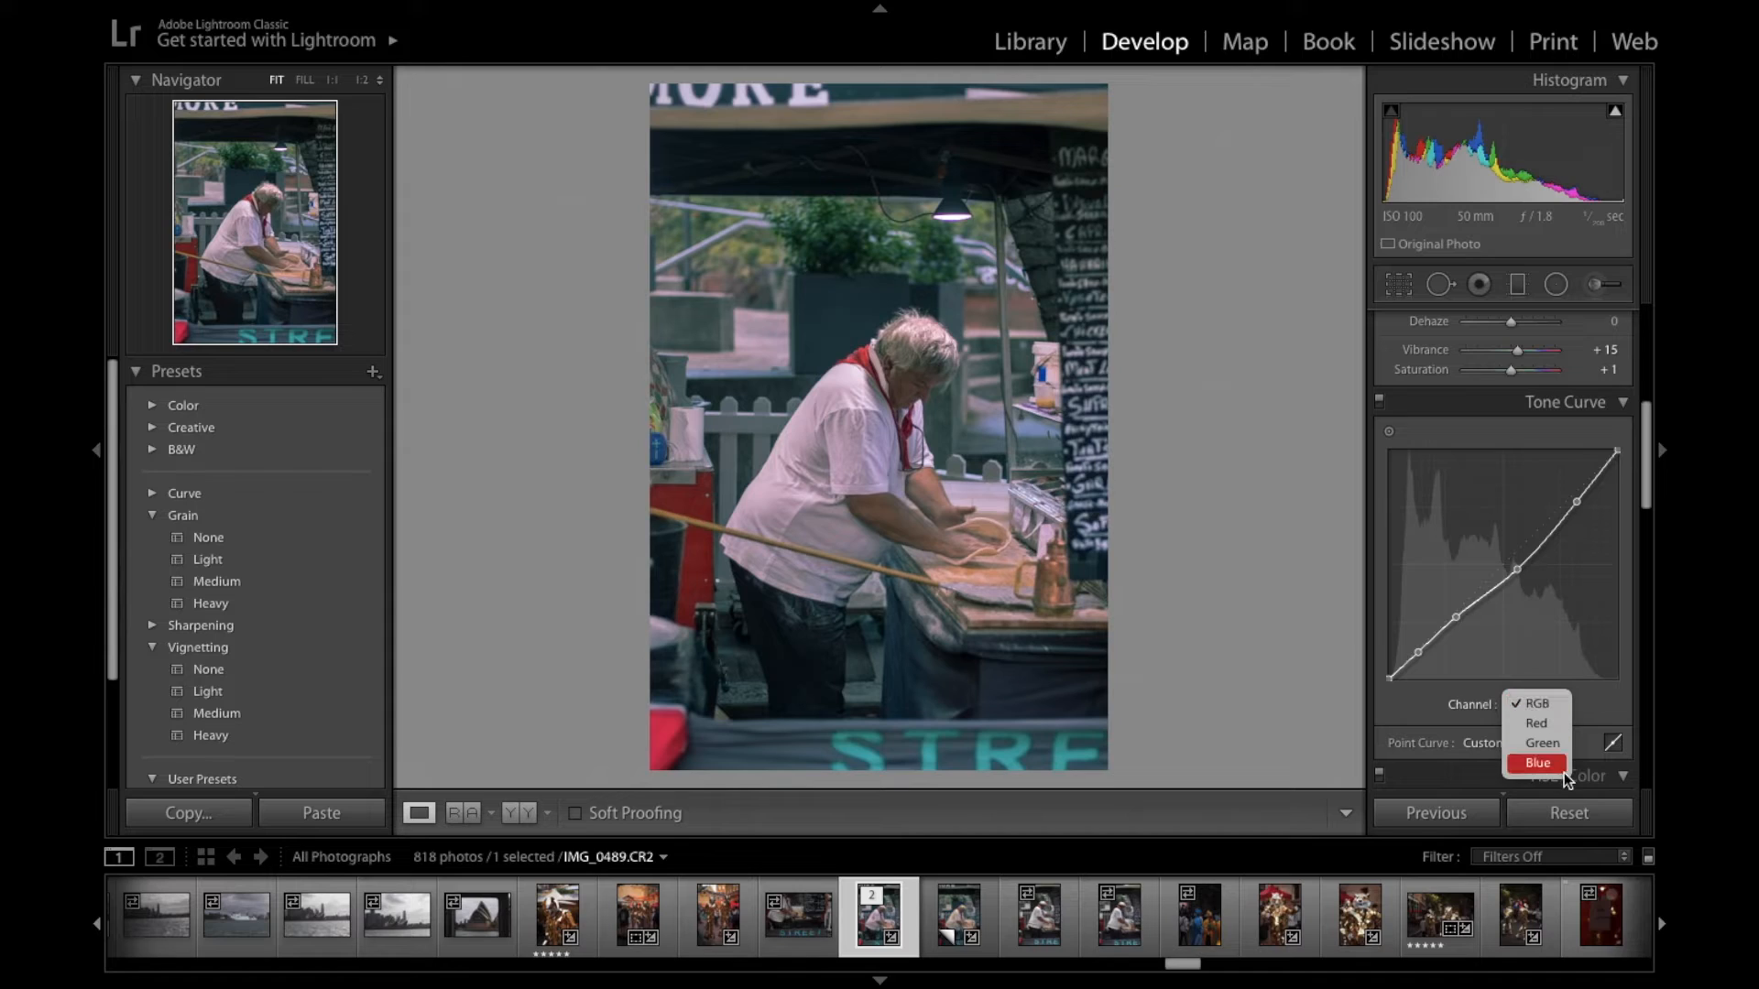
{"action": "left_click", "coordinate": [1564, 766]}
{"action": "left_click", "coordinate": [1557, 704]}
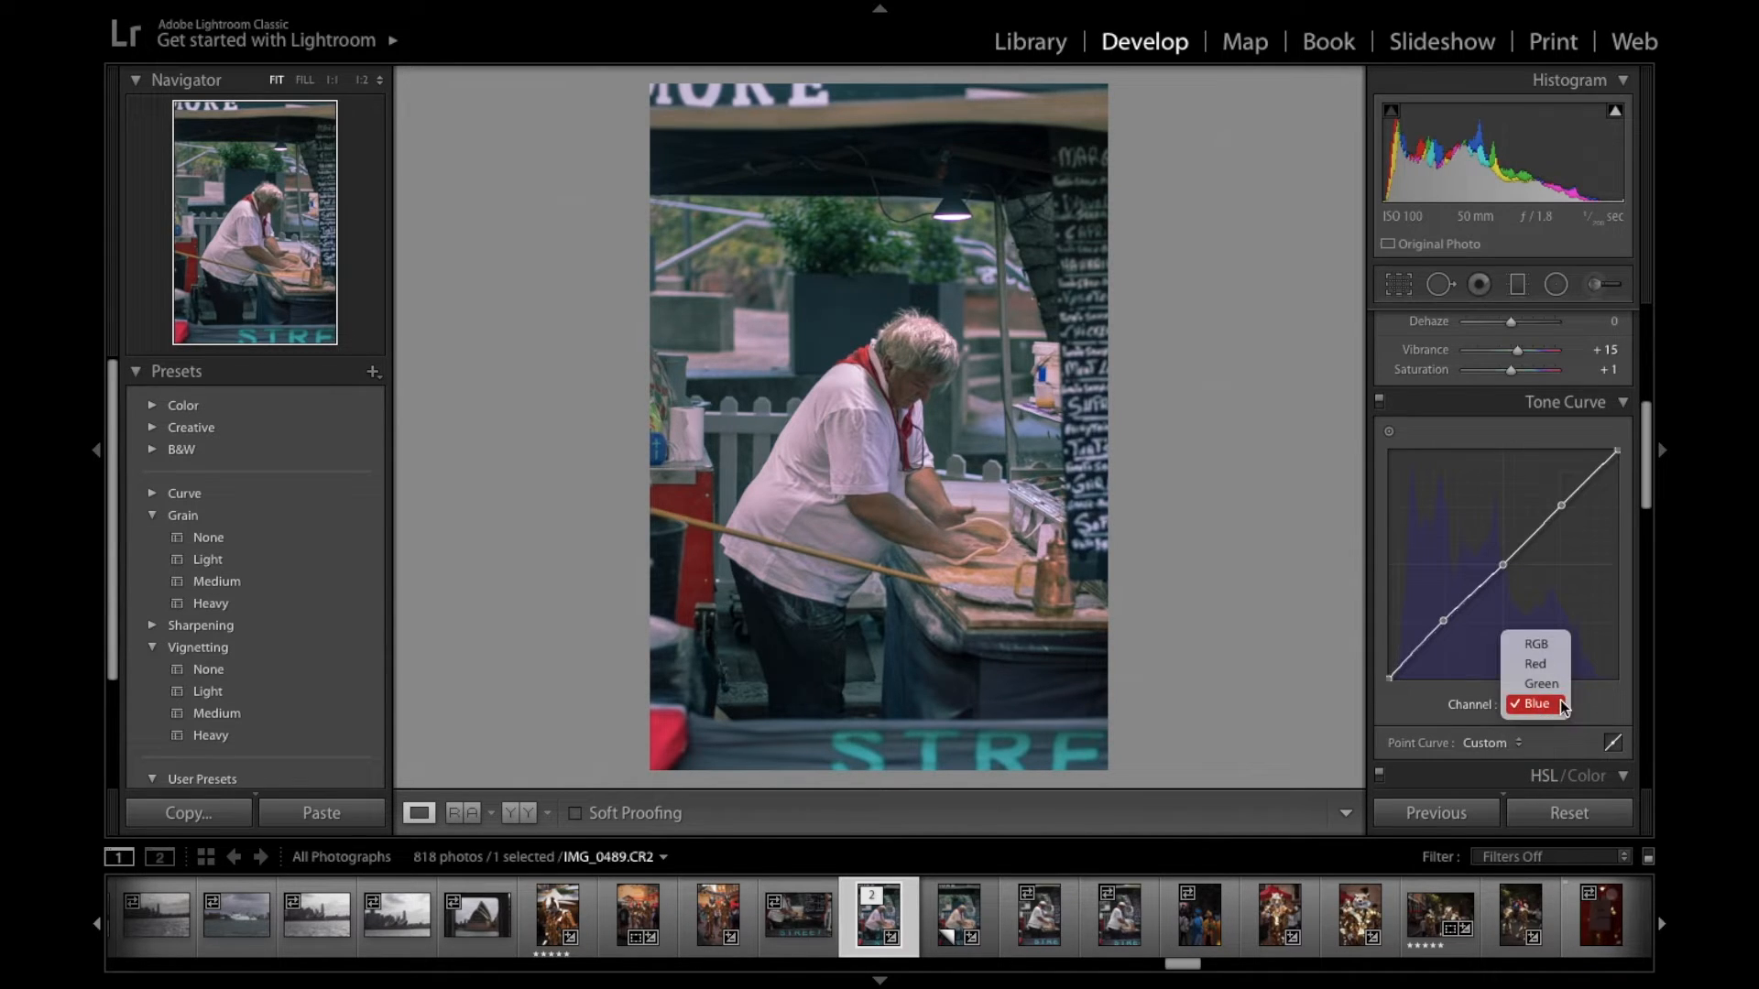
{"action": "left_click", "coordinate": [1559, 646]}
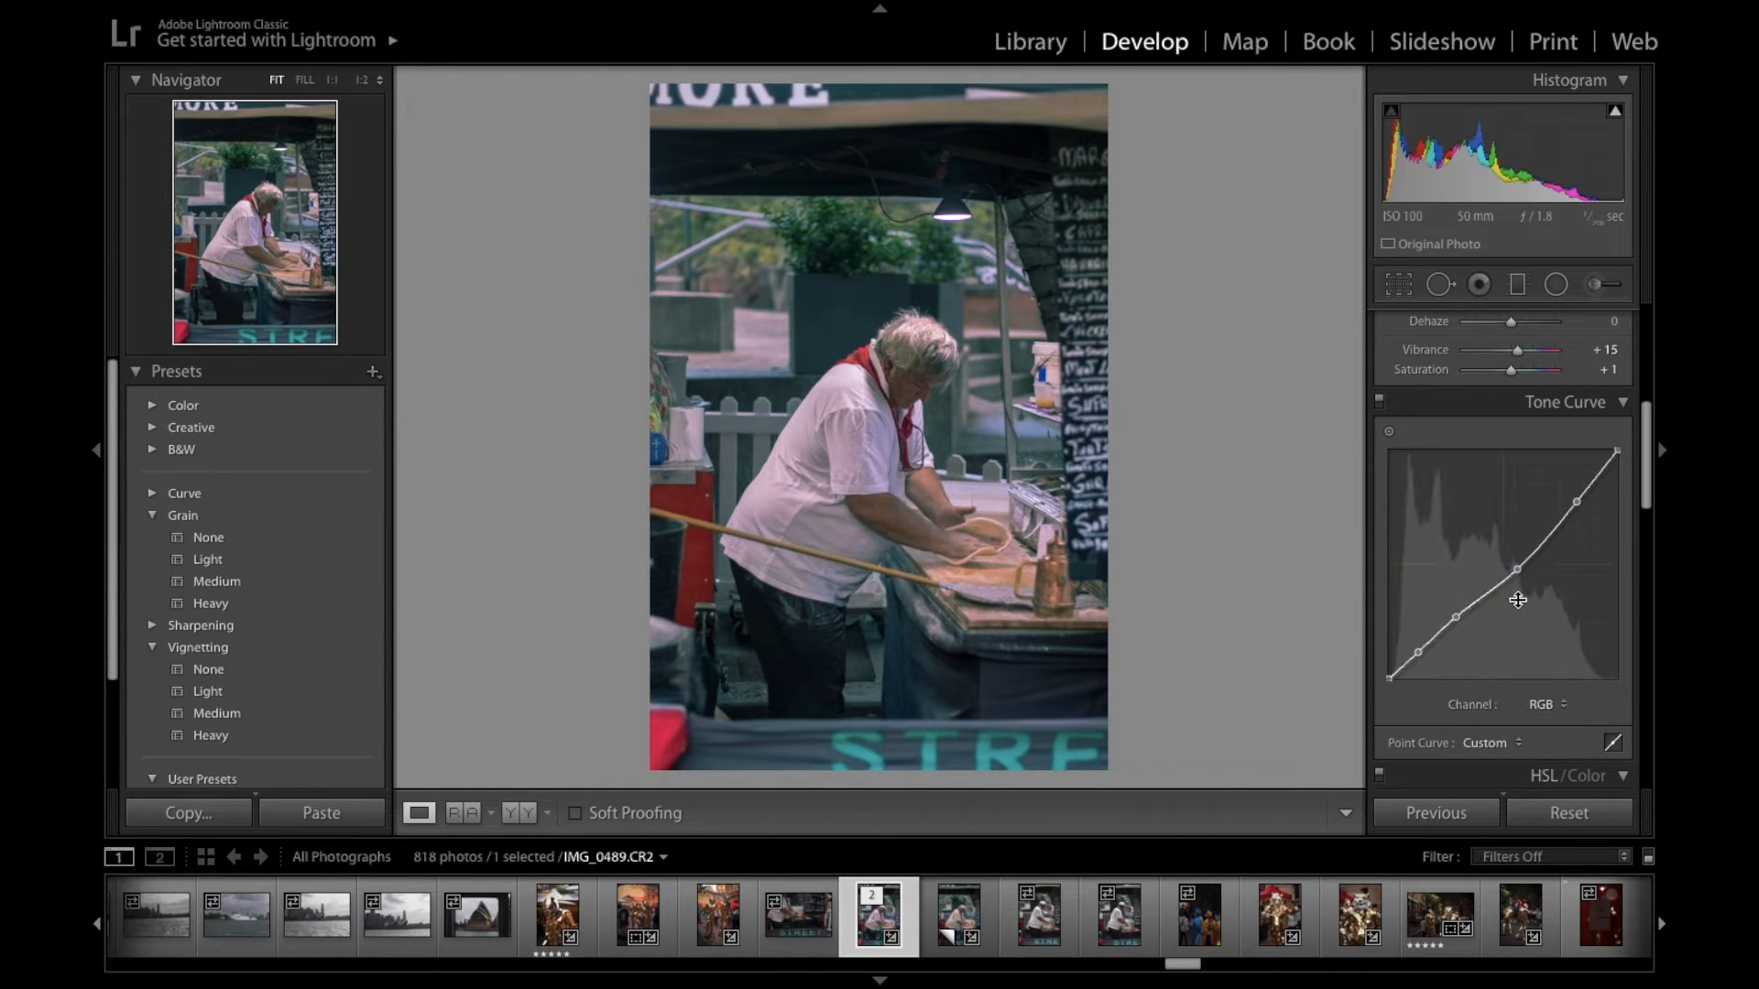
Compare the photo with and without the tone curve adjustments several times, leaving the adjustments enabled
{"action": "left_click", "coordinate": [1379, 403]}
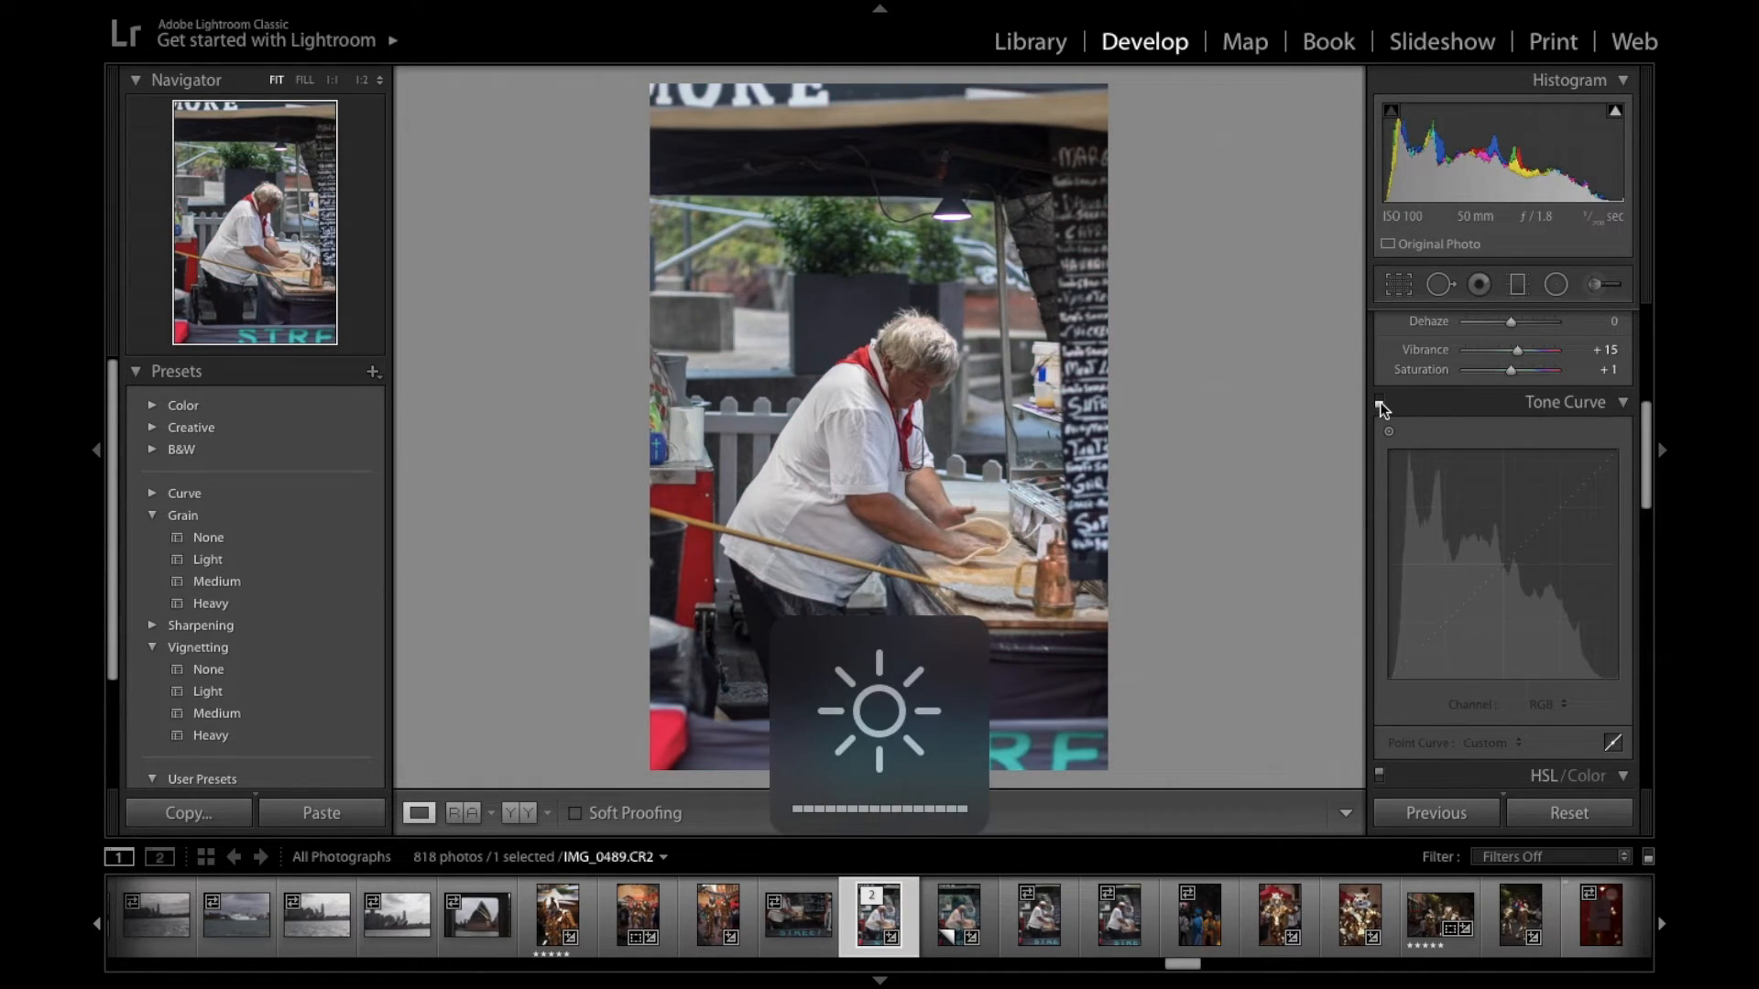
{"action": "left_click", "coordinate": [1379, 403]}
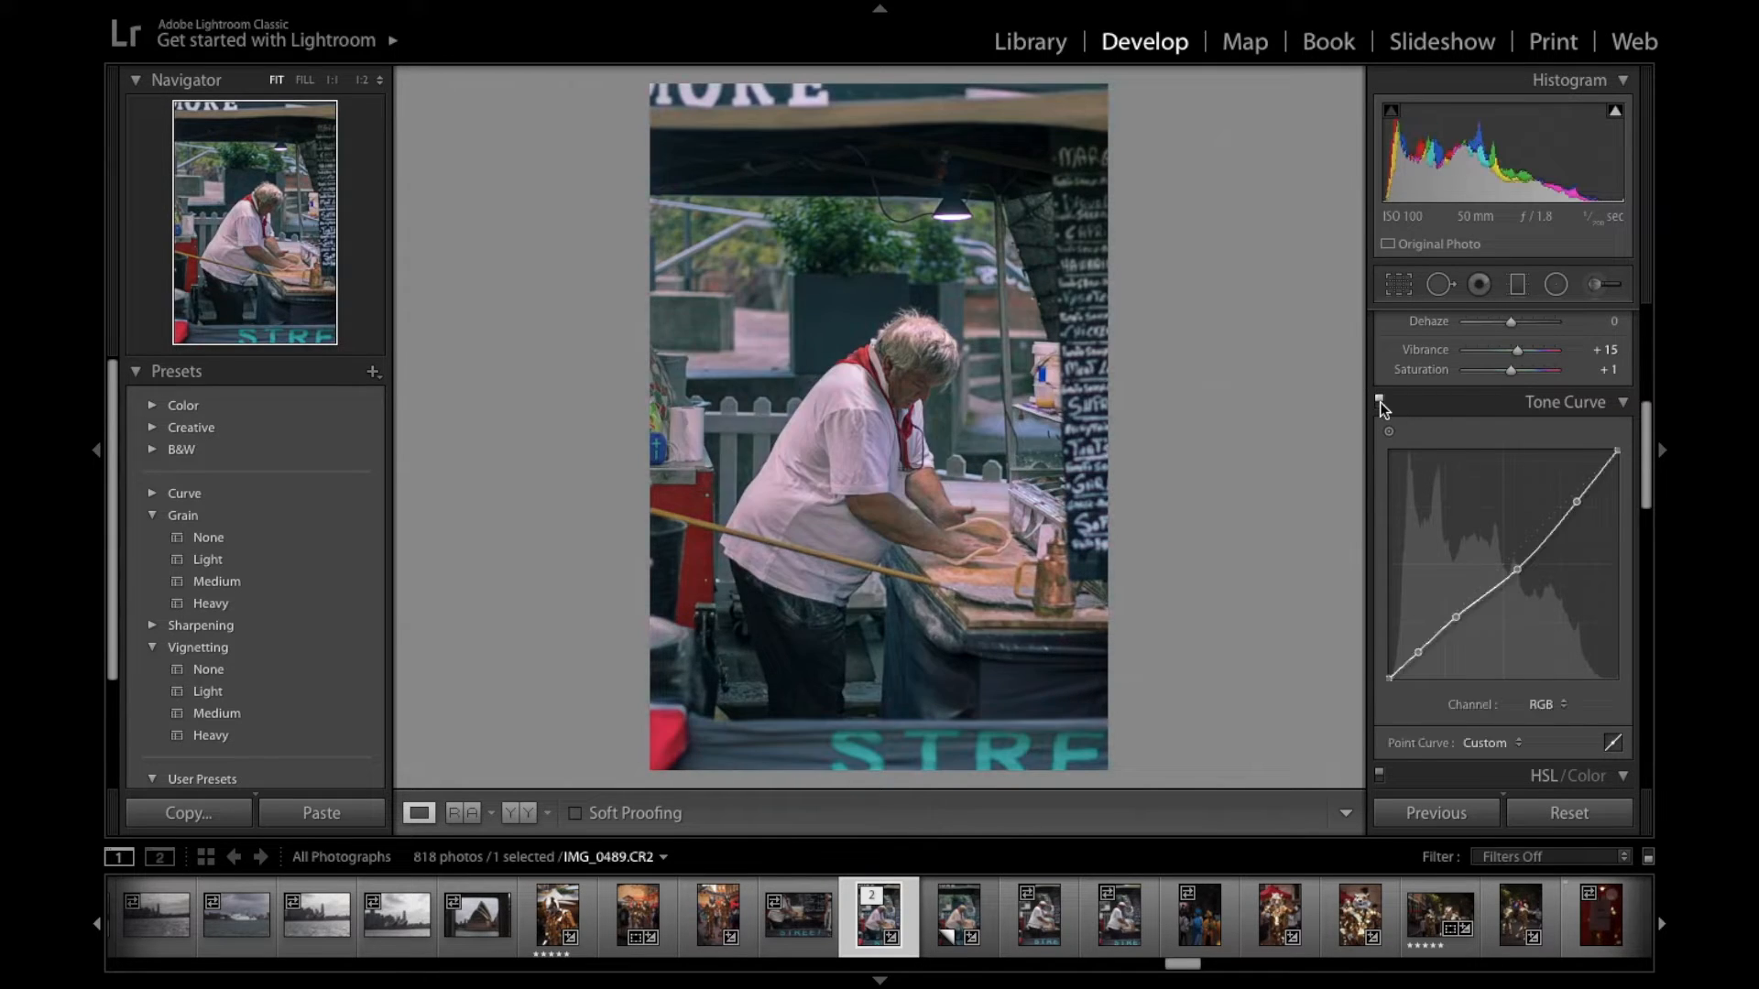
{"action": "left_click", "coordinate": [1379, 403]}
{"action": "left_click", "coordinate": [1380, 403]}
{"action": "left_click", "coordinate": [1380, 403]}
{"action": "left_click", "coordinate": [1380, 403]}
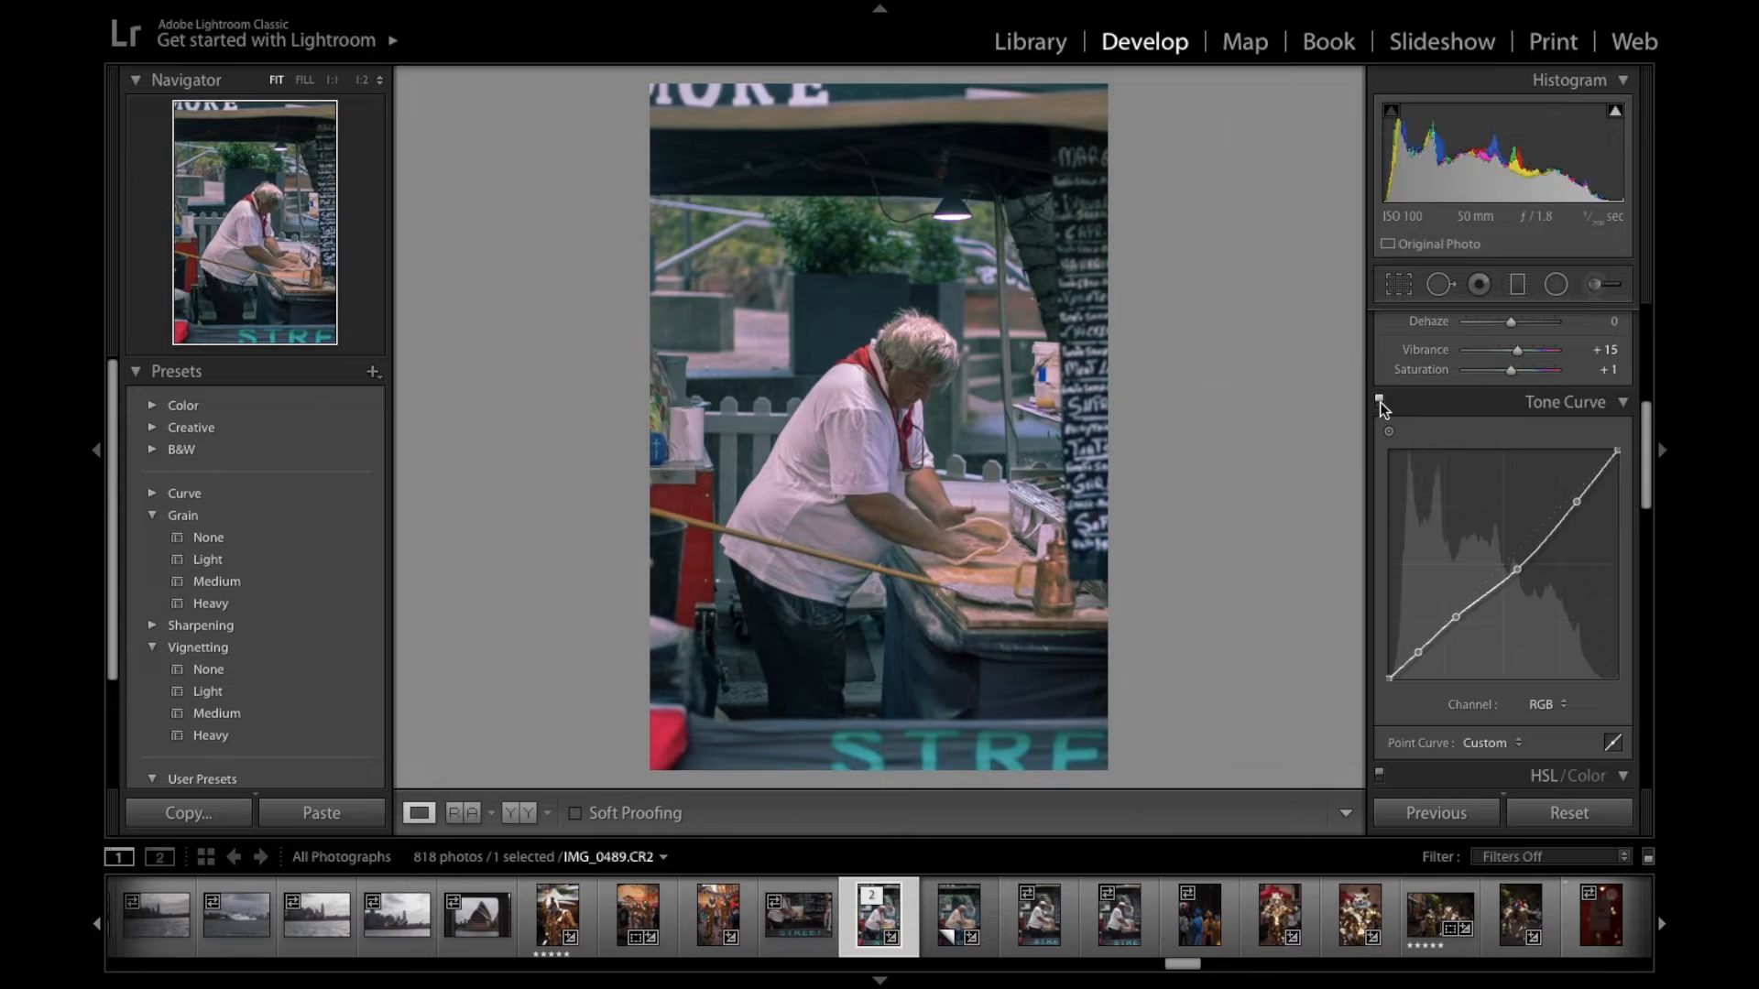
{"action": "left_click", "coordinate": [1379, 403]}
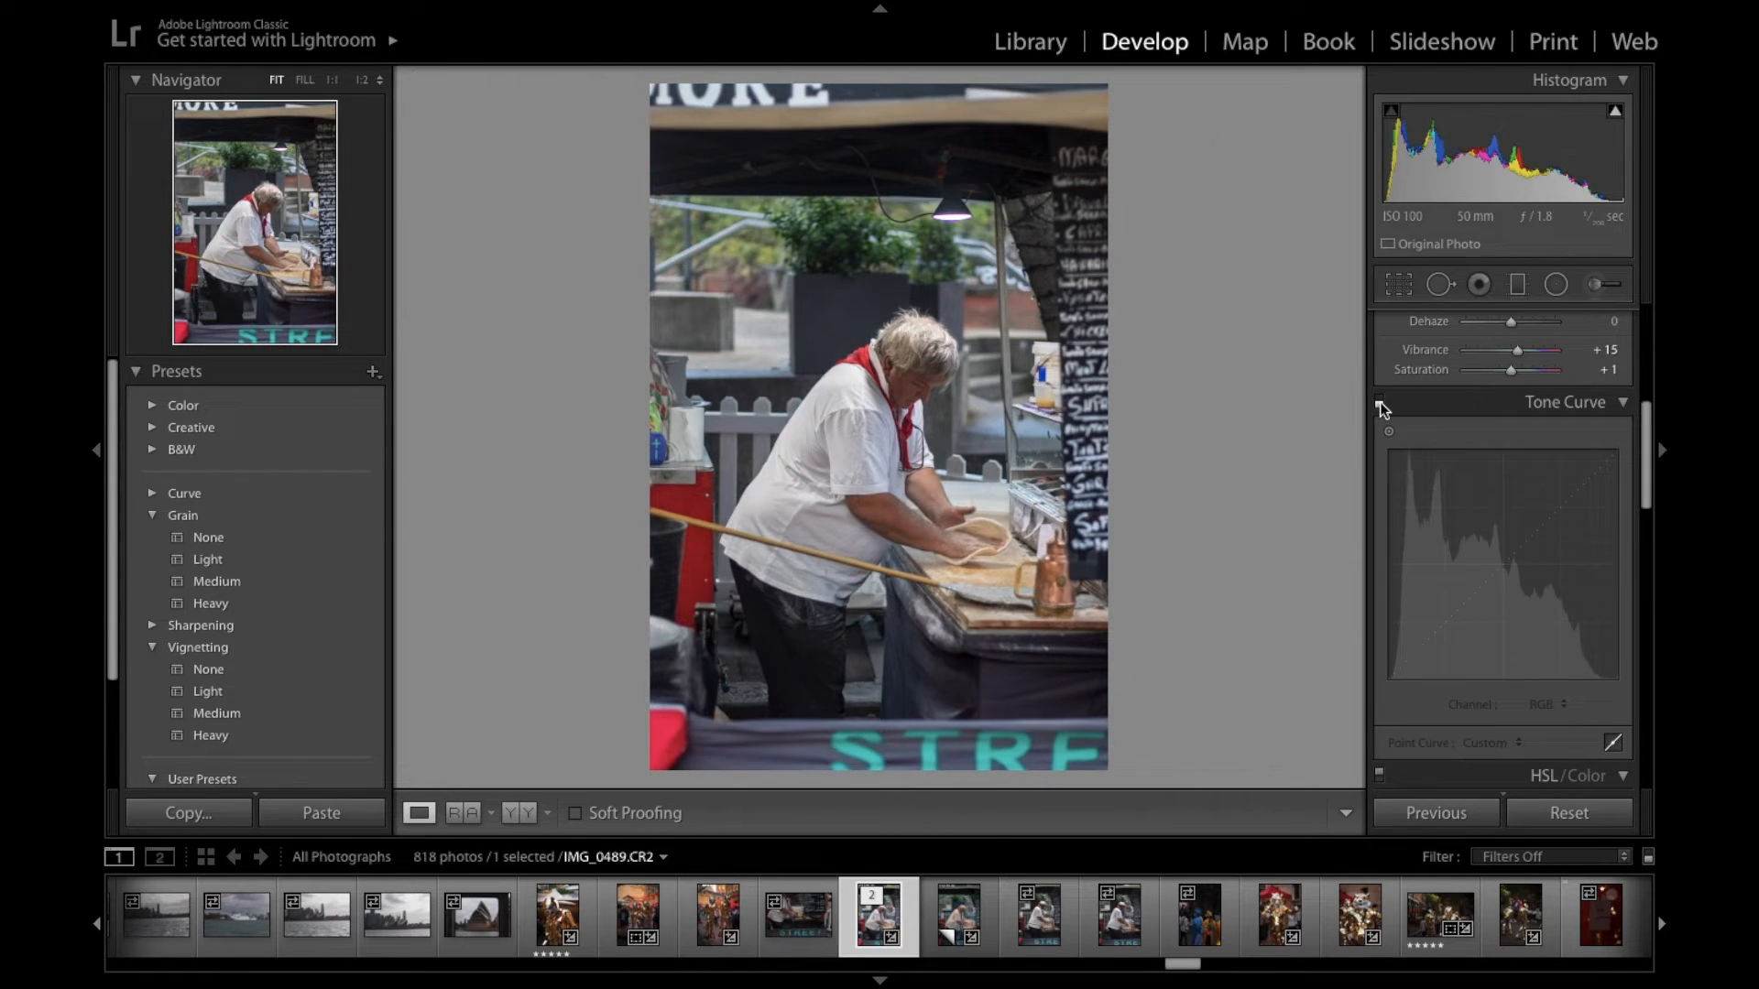
{"action": "left_click", "coordinate": [1380, 403]}
{"action": "left_click", "coordinate": [1380, 403]}
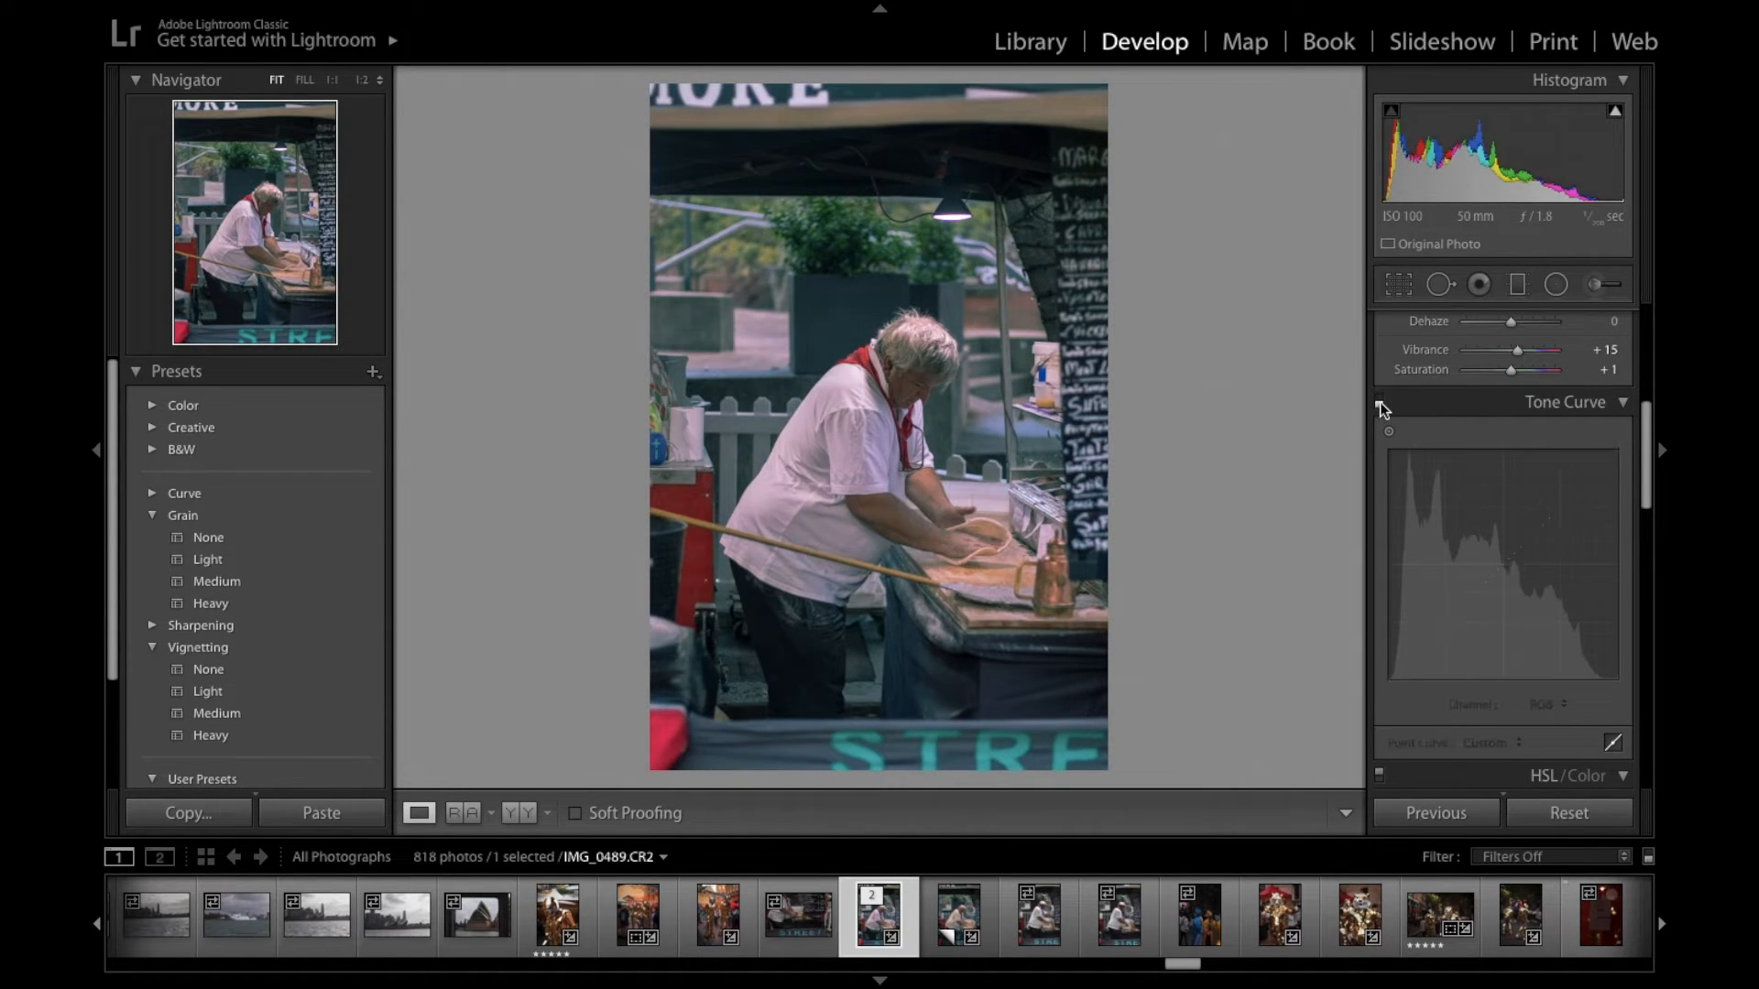
{"action": "left_click", "coordinate": [1380, 403]}
{"action": "left_click", "coordinate": [1380, 403]}
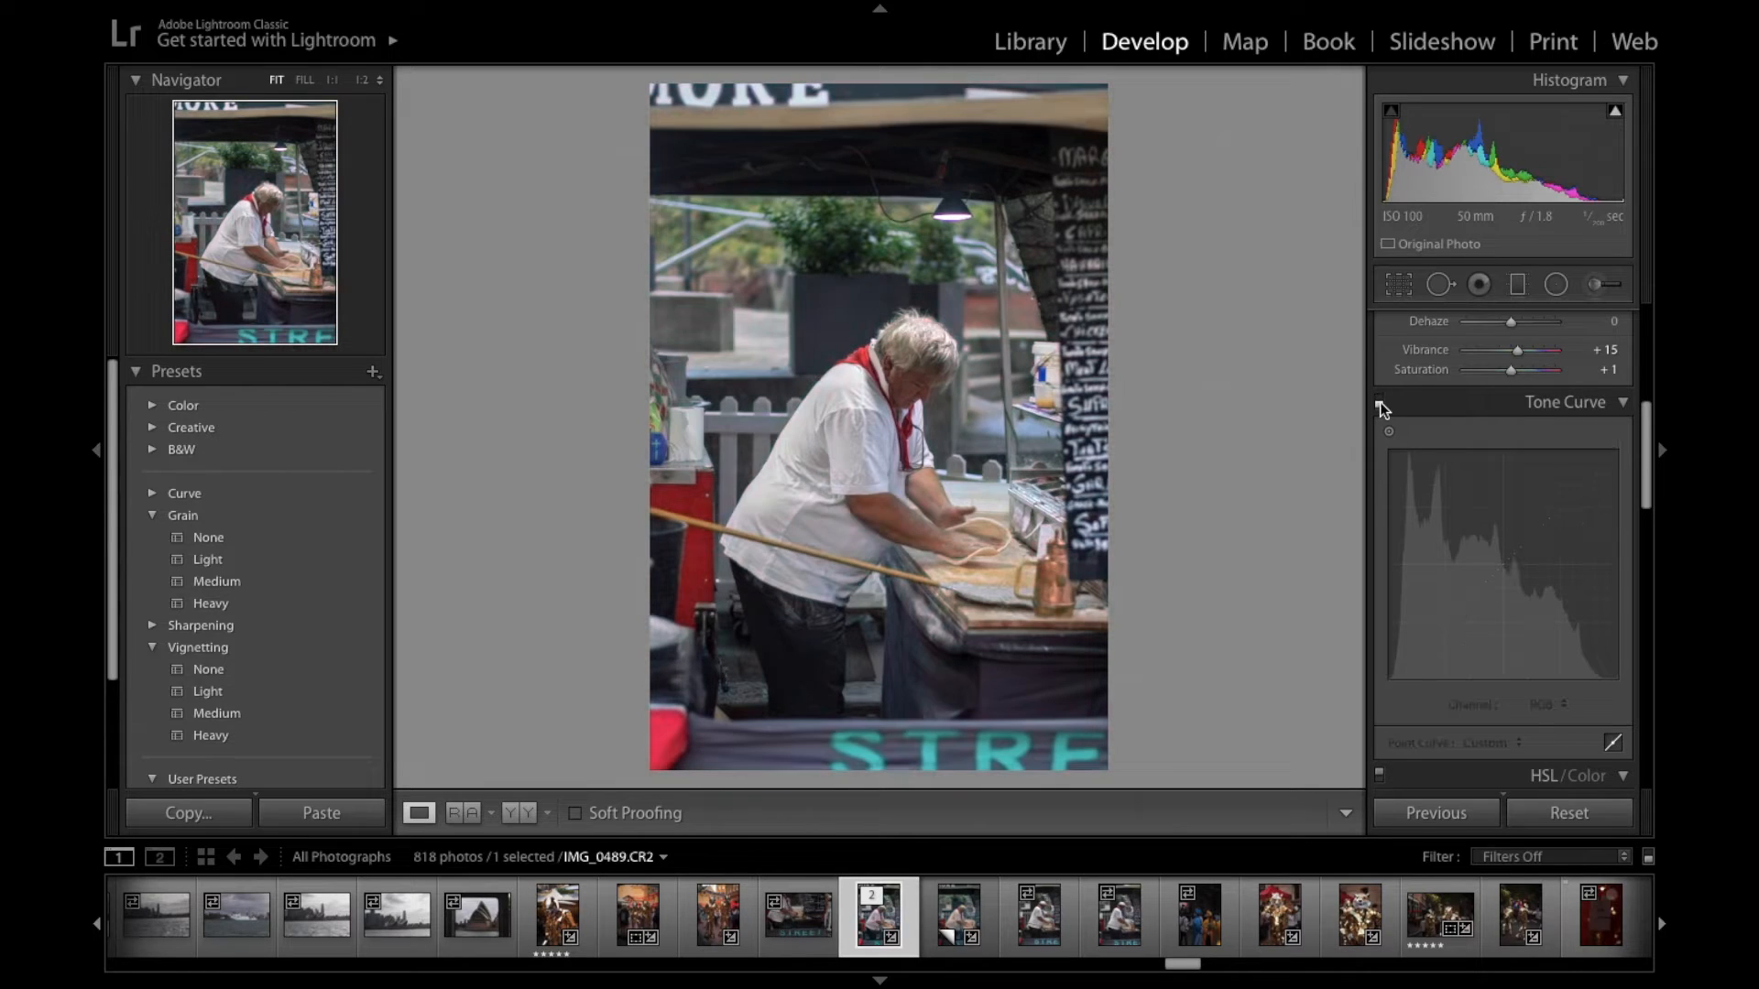
{"action": "left_click", "coordinate": [1379, 403]}
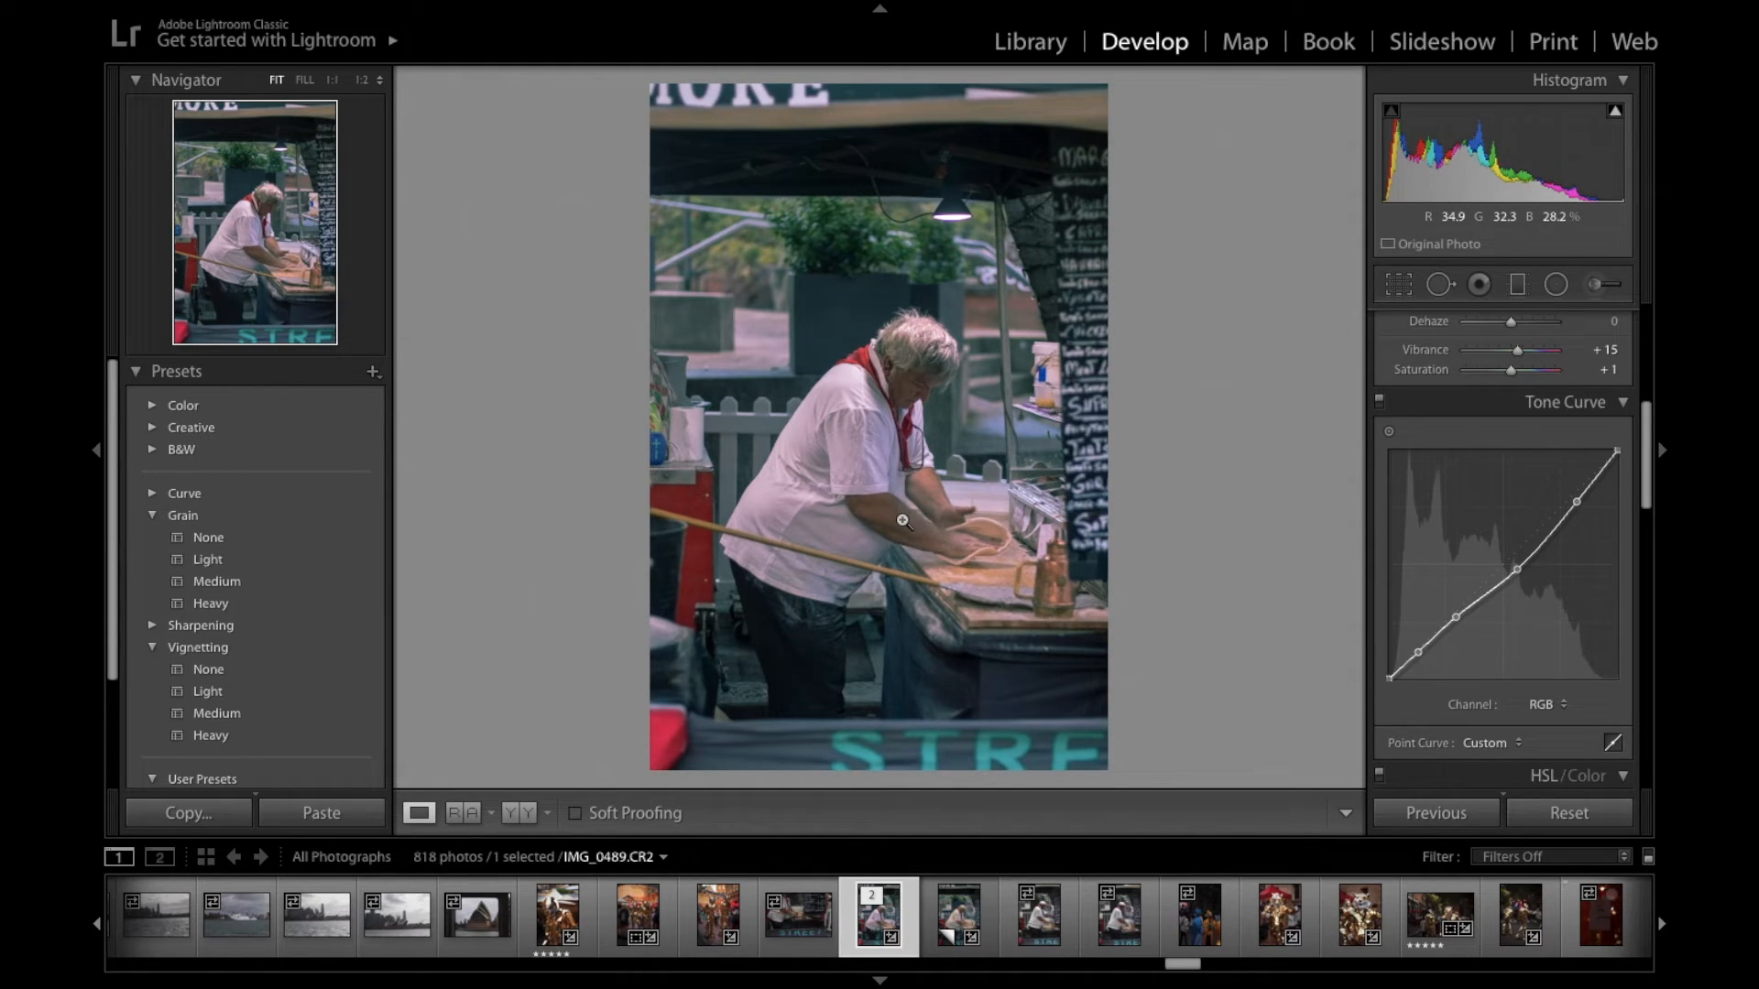
Add a darkening post-crop vignette with the Highlight Priority style and an amount of −14
{"action": "scroll", "coordinate": [1509, 550], "scroll_direction": "up", "scroll_amount": 5}
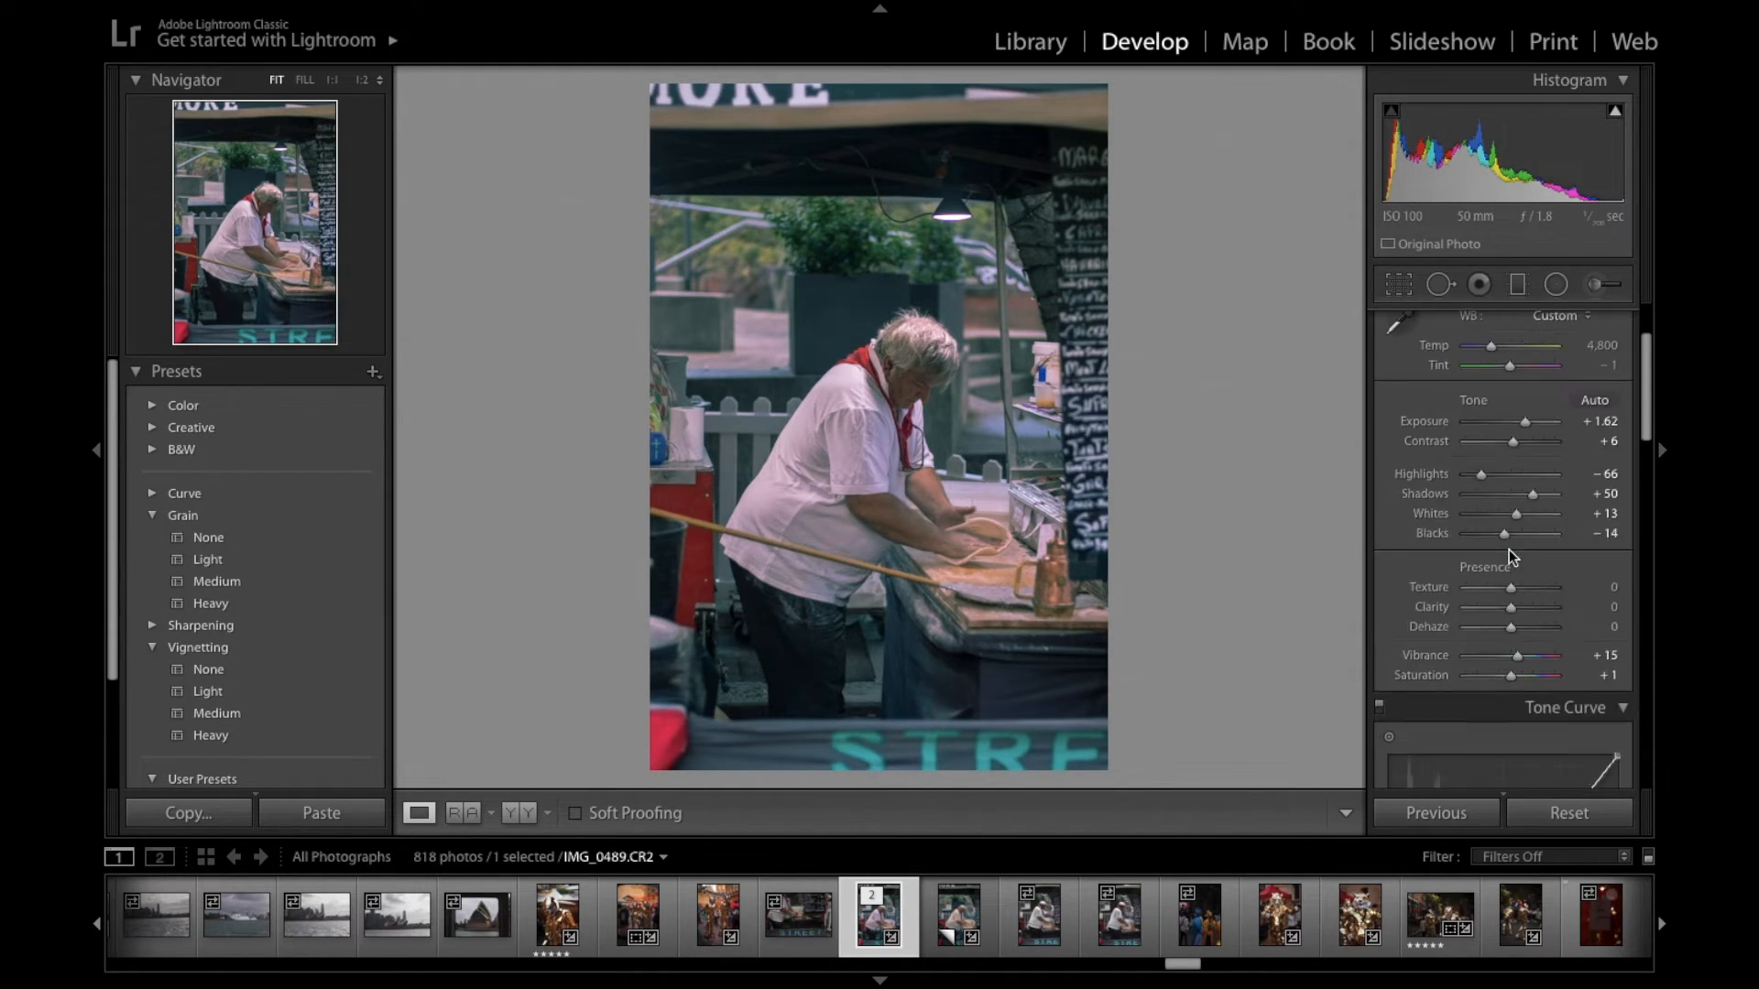
{"action": "scroll", "coordinate": [1509, 546], "scroll_direction": "down", "scroll_amount": 5}
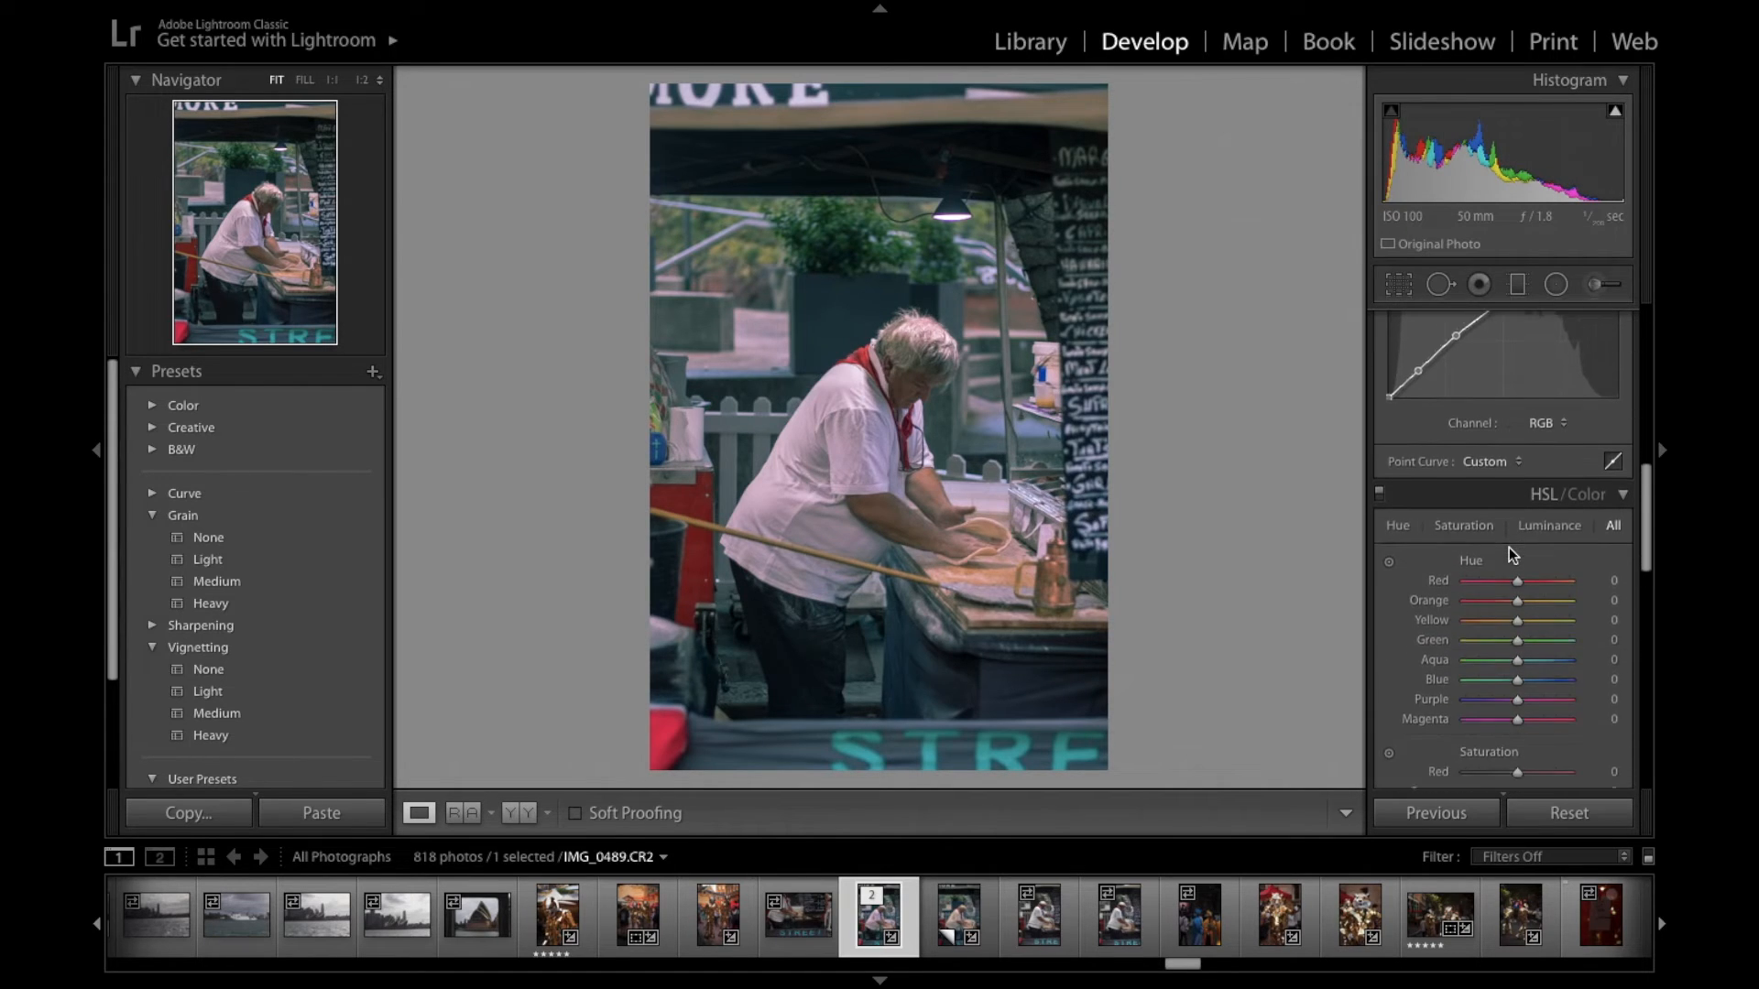
{"action": "scroll", "coordinate": [1509, 547], "scroll_direction": "up", "scroll_amount": 5}
{"action": "scroll", "coordinate": [1552, 705], "scroll_direction": "down", "scroll_amount": 10}
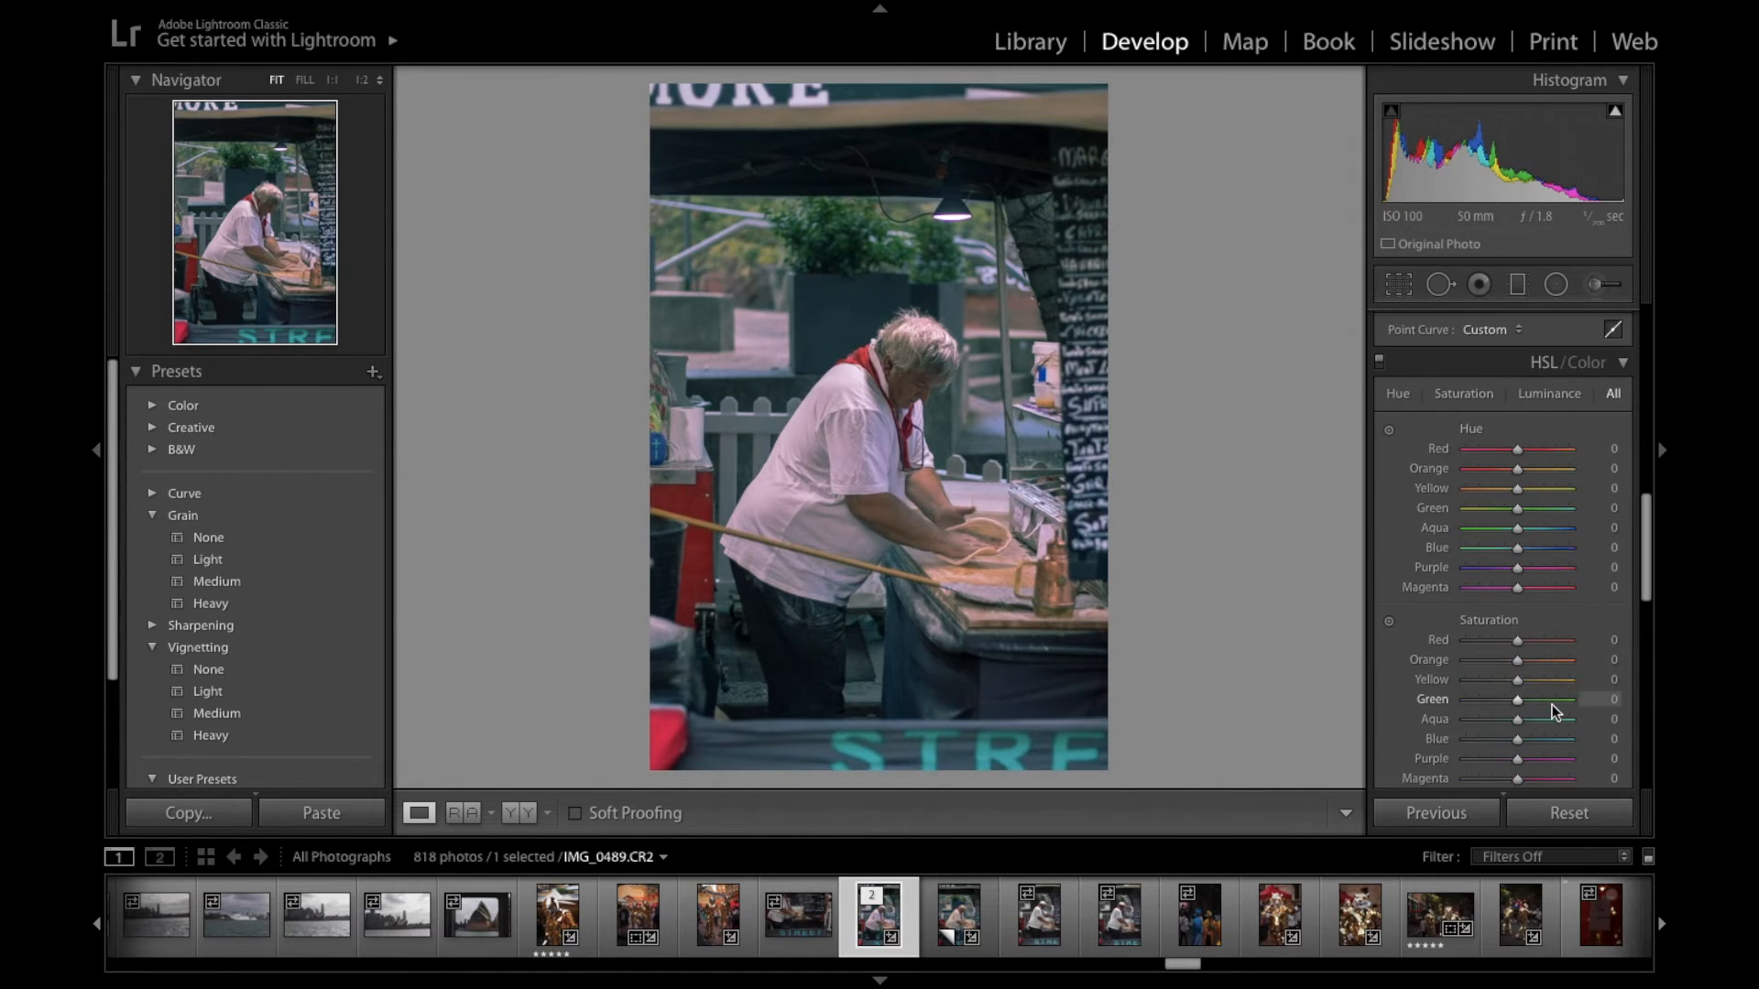
{"action": "scroll", "coordinate": [1552, 706], "scroll_direction": "up", "scroll_amount": 1}
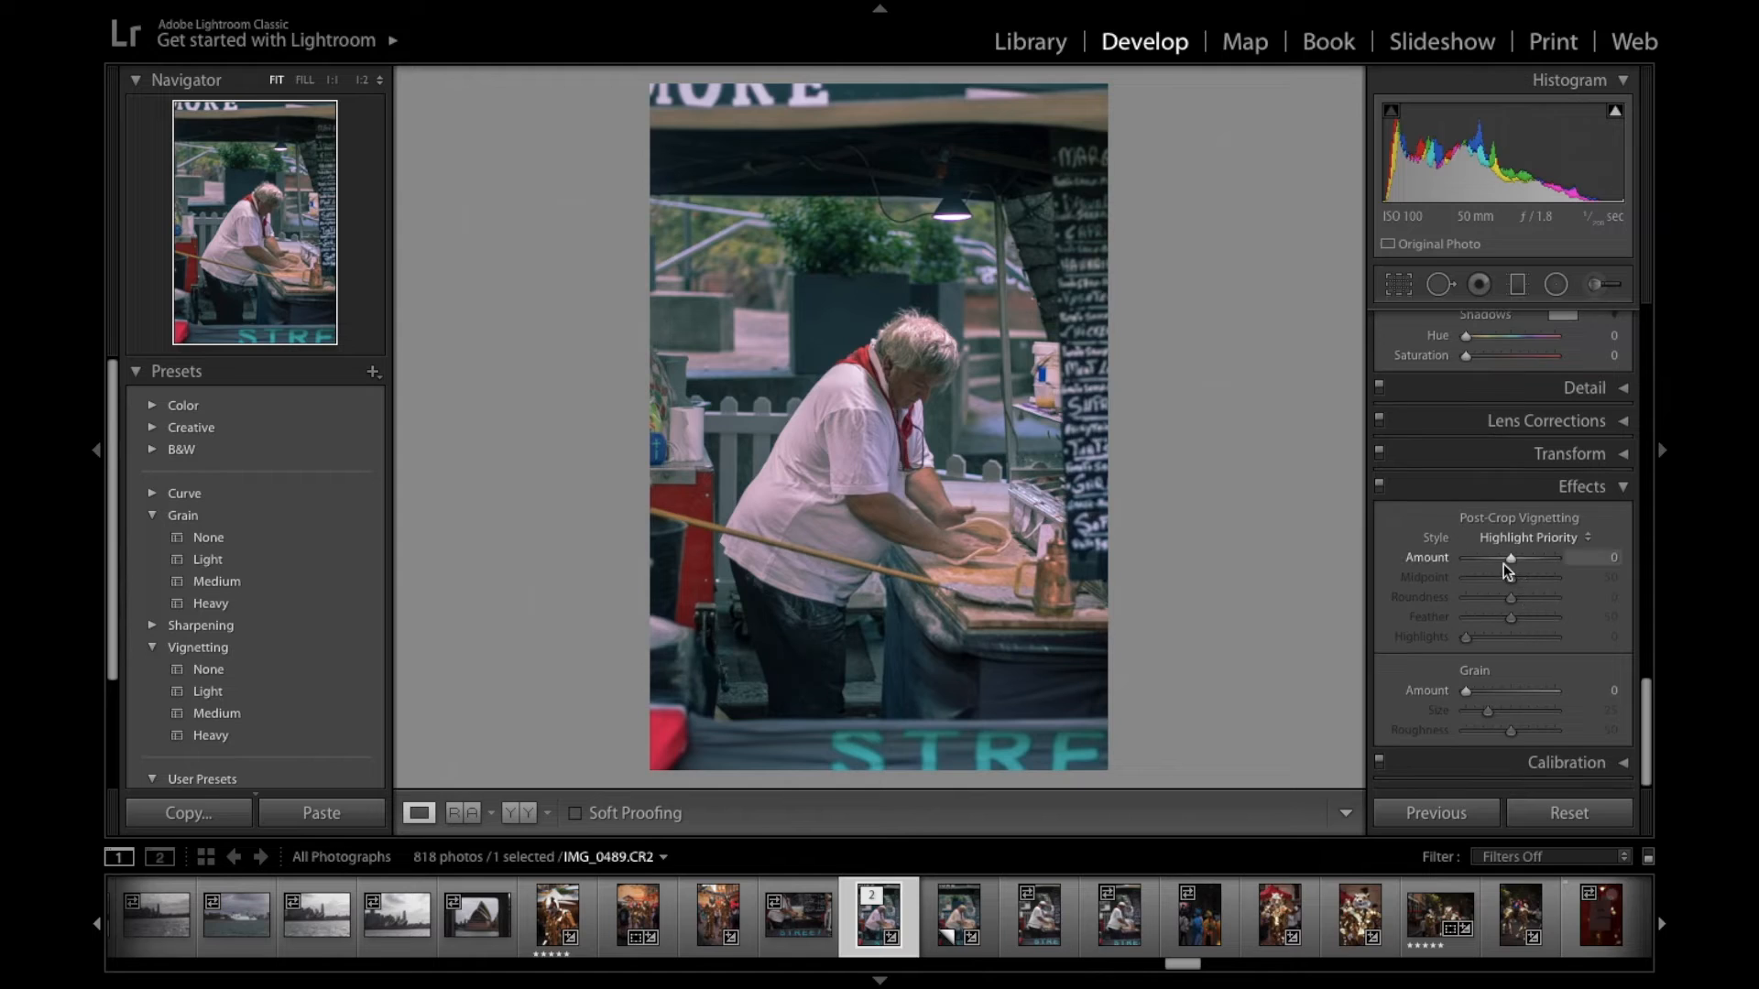
{"action": "left_click_drag", "start_coordinate": [1499, 562], "coordinate": [1507, 567]}
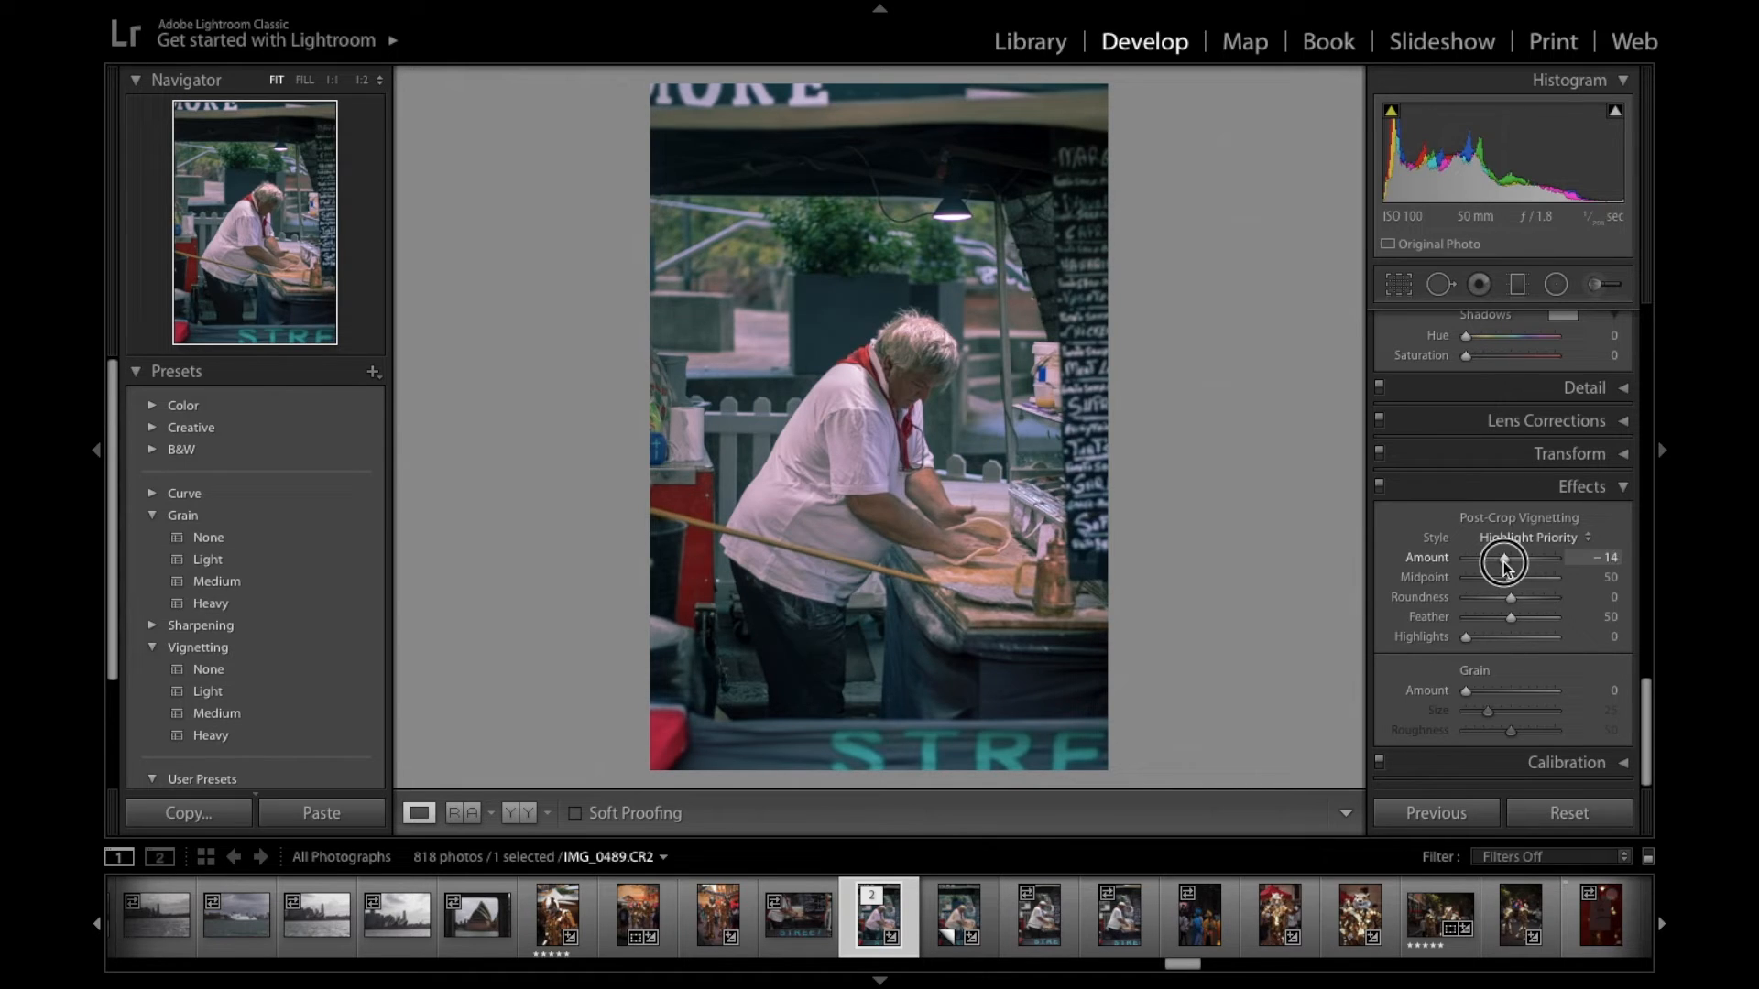
Compare the original and edited versions of the whole photo several times, ending on the edited version
{"action": "scroll", "coordinate": [1503, 563], "scroll_direction": "up", "scroll_amount": 15}
{"action": "key", "text": "backslash"}
{"action": "key", "text": "backslash"}
{"action": "key", "text": "backslash"}
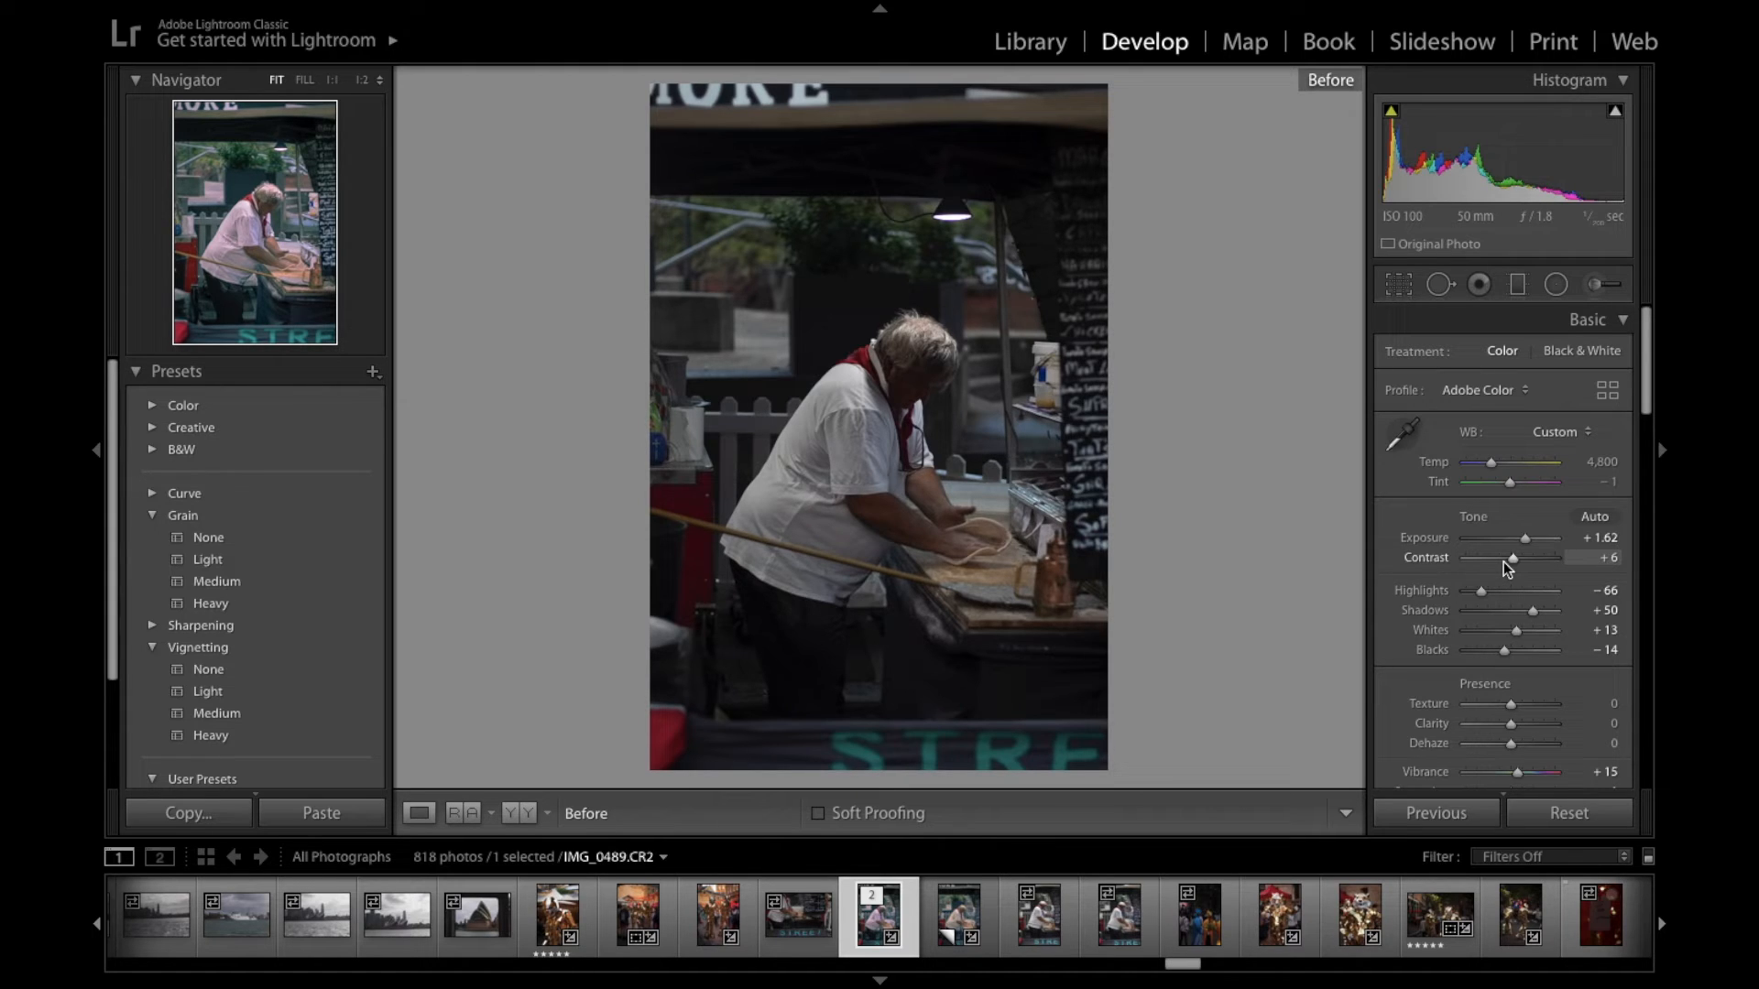
{"action": "key", "text": "backslash"}
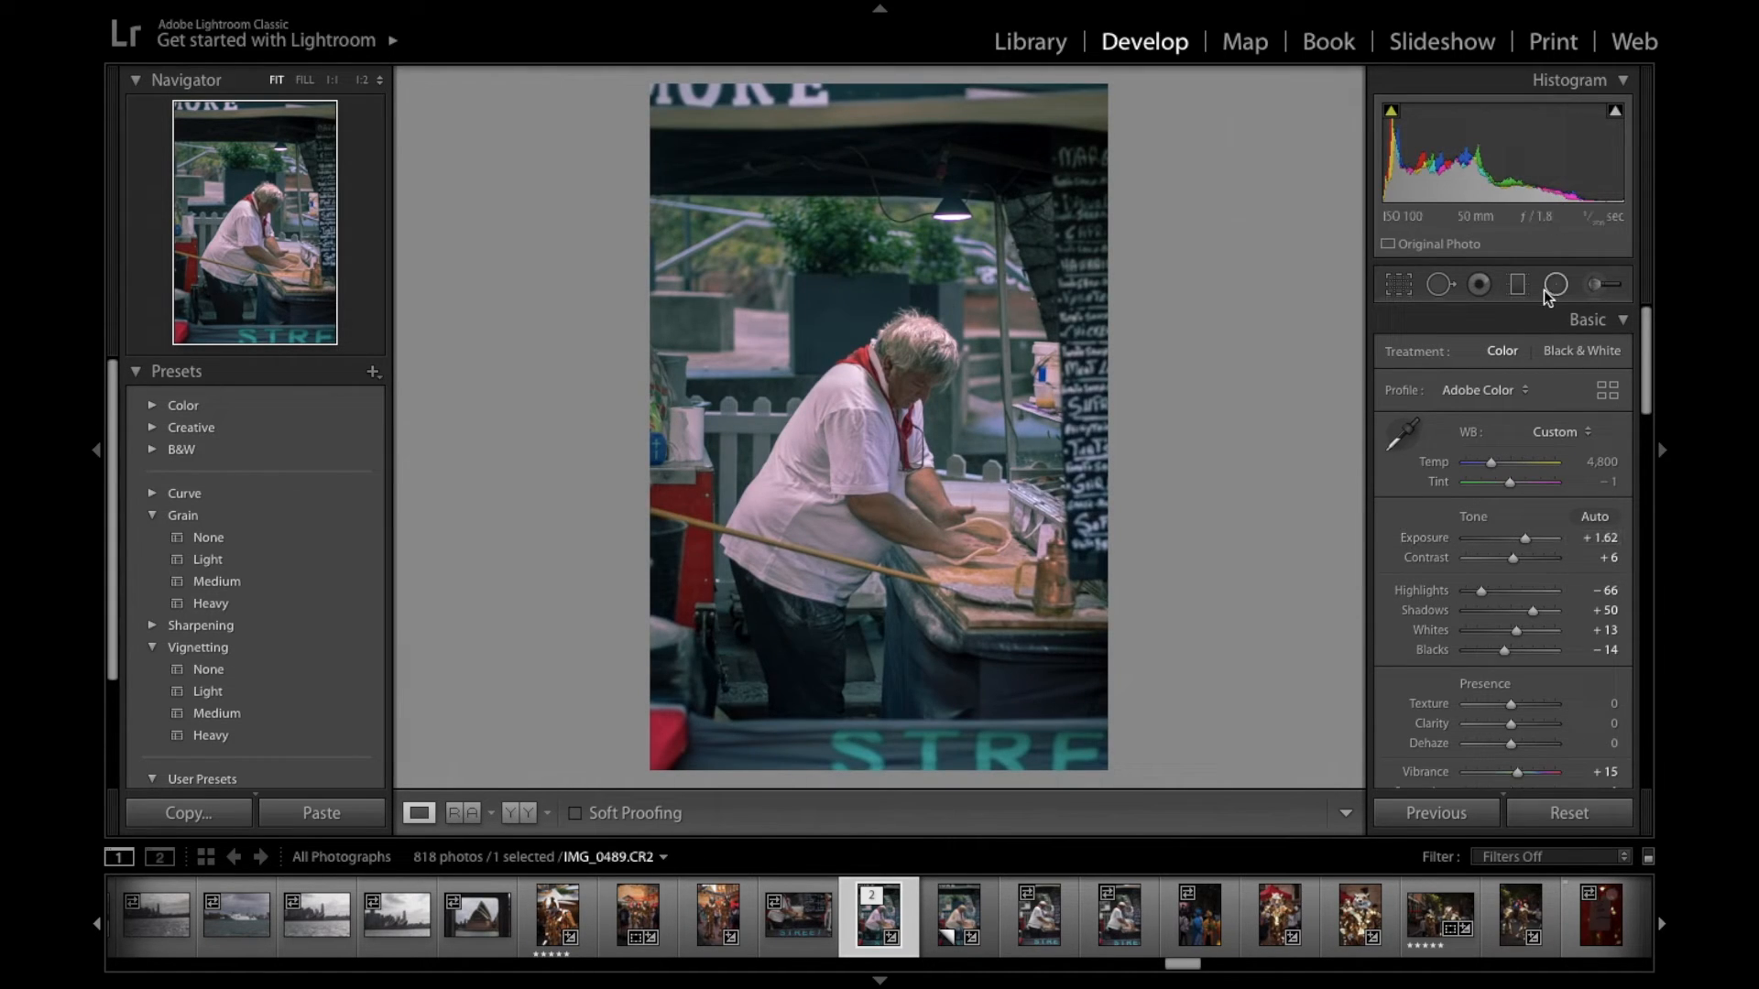
{"action": "key", "text": "backslash"}
{"action": "key", "text": "backslash"}
{"action": "key", "text": "backslash"}
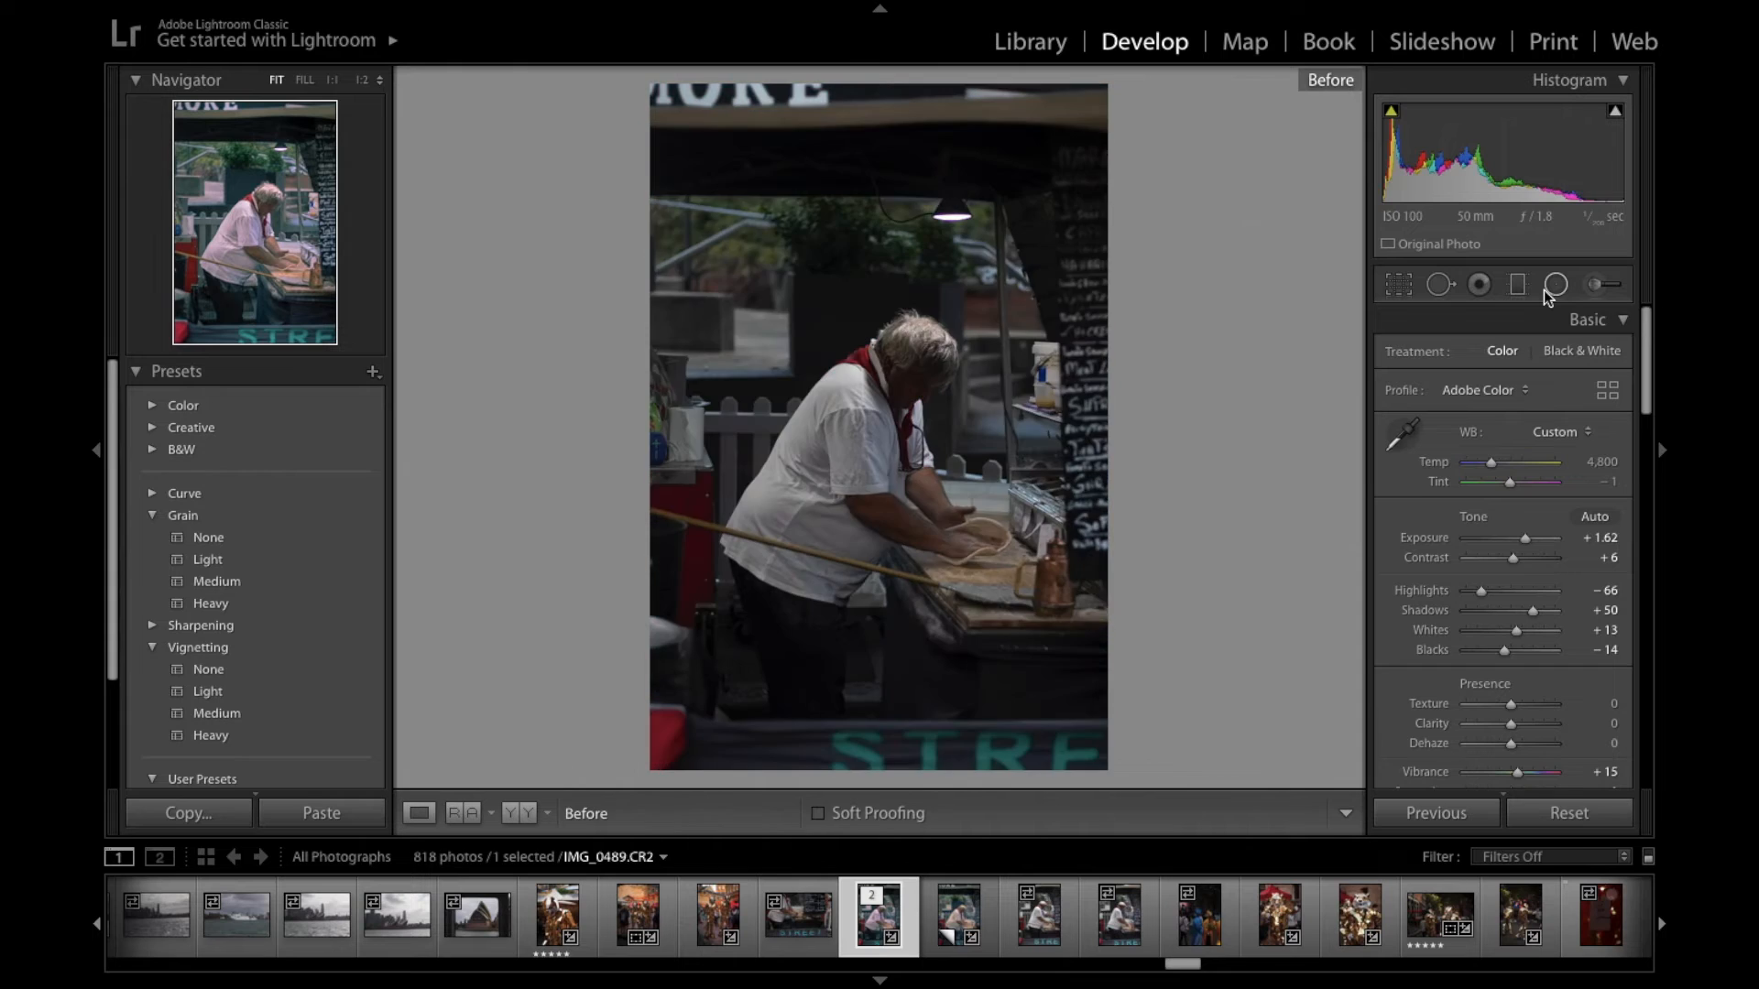
{"action": "key", "text": "backslash"}
{"action": "key", "text": "backslash"}
{"action": "key", "text": "backslash"}
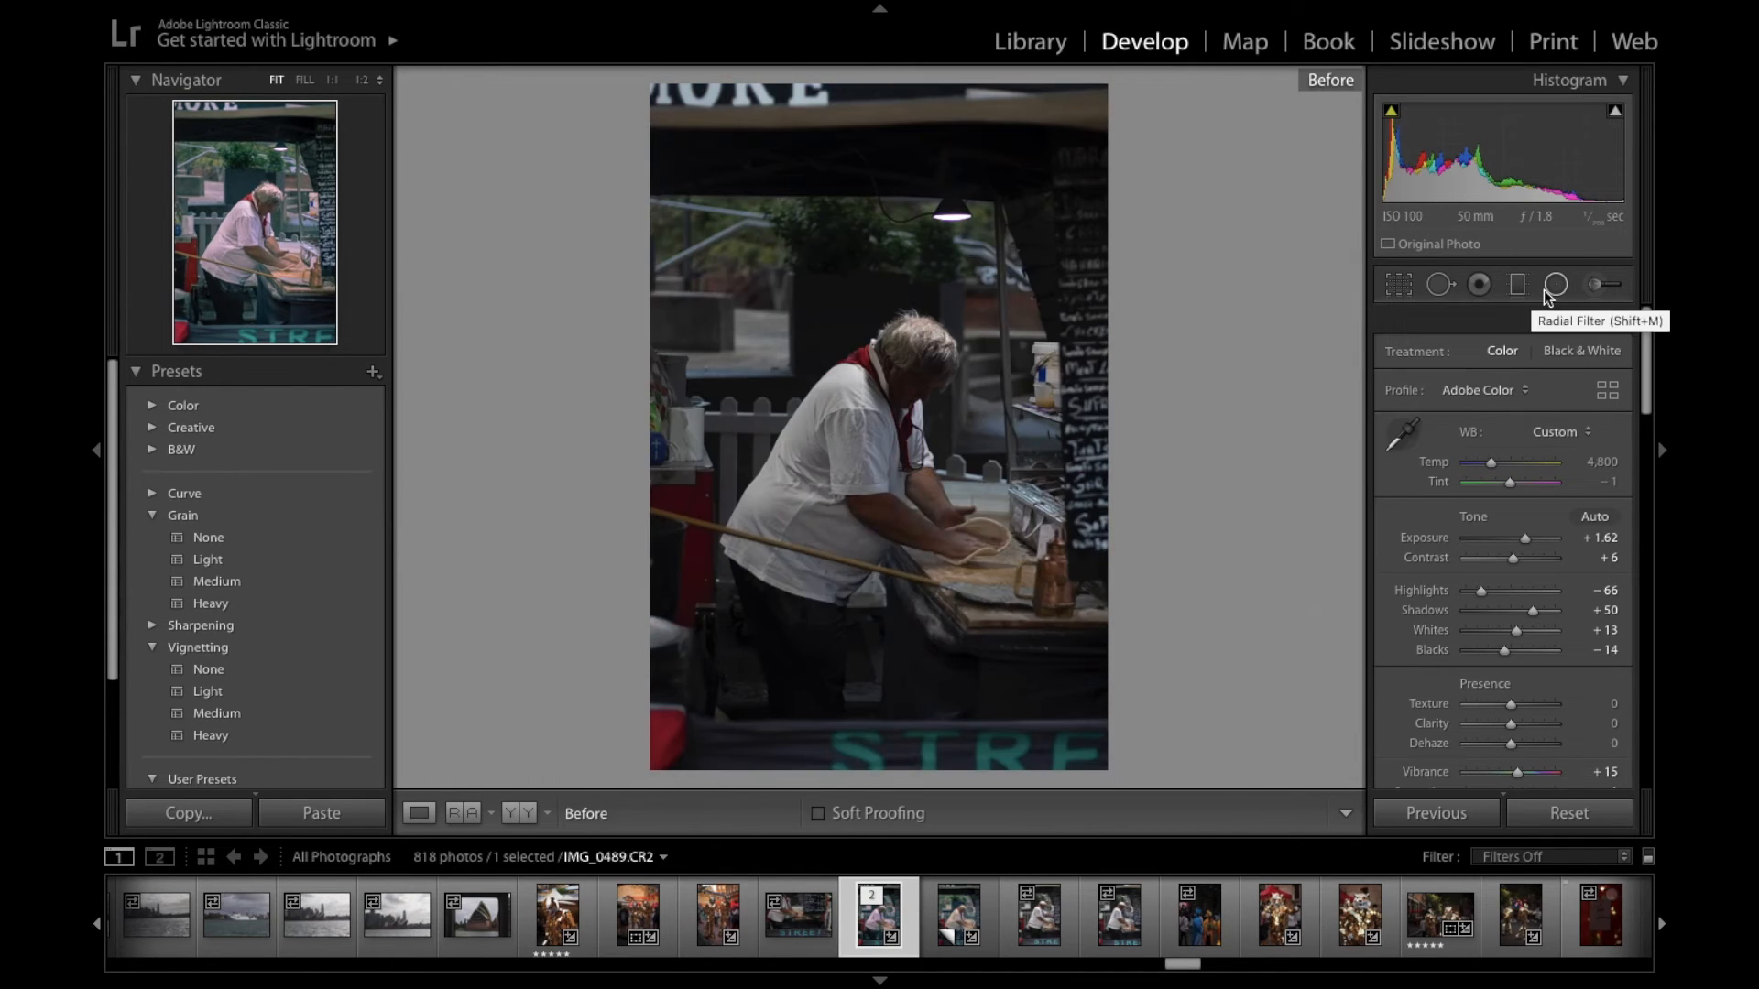
{"action": "scroll", "coordinate": [1499, 598], "scroll_direction": "down", "scroll_amount": 1}
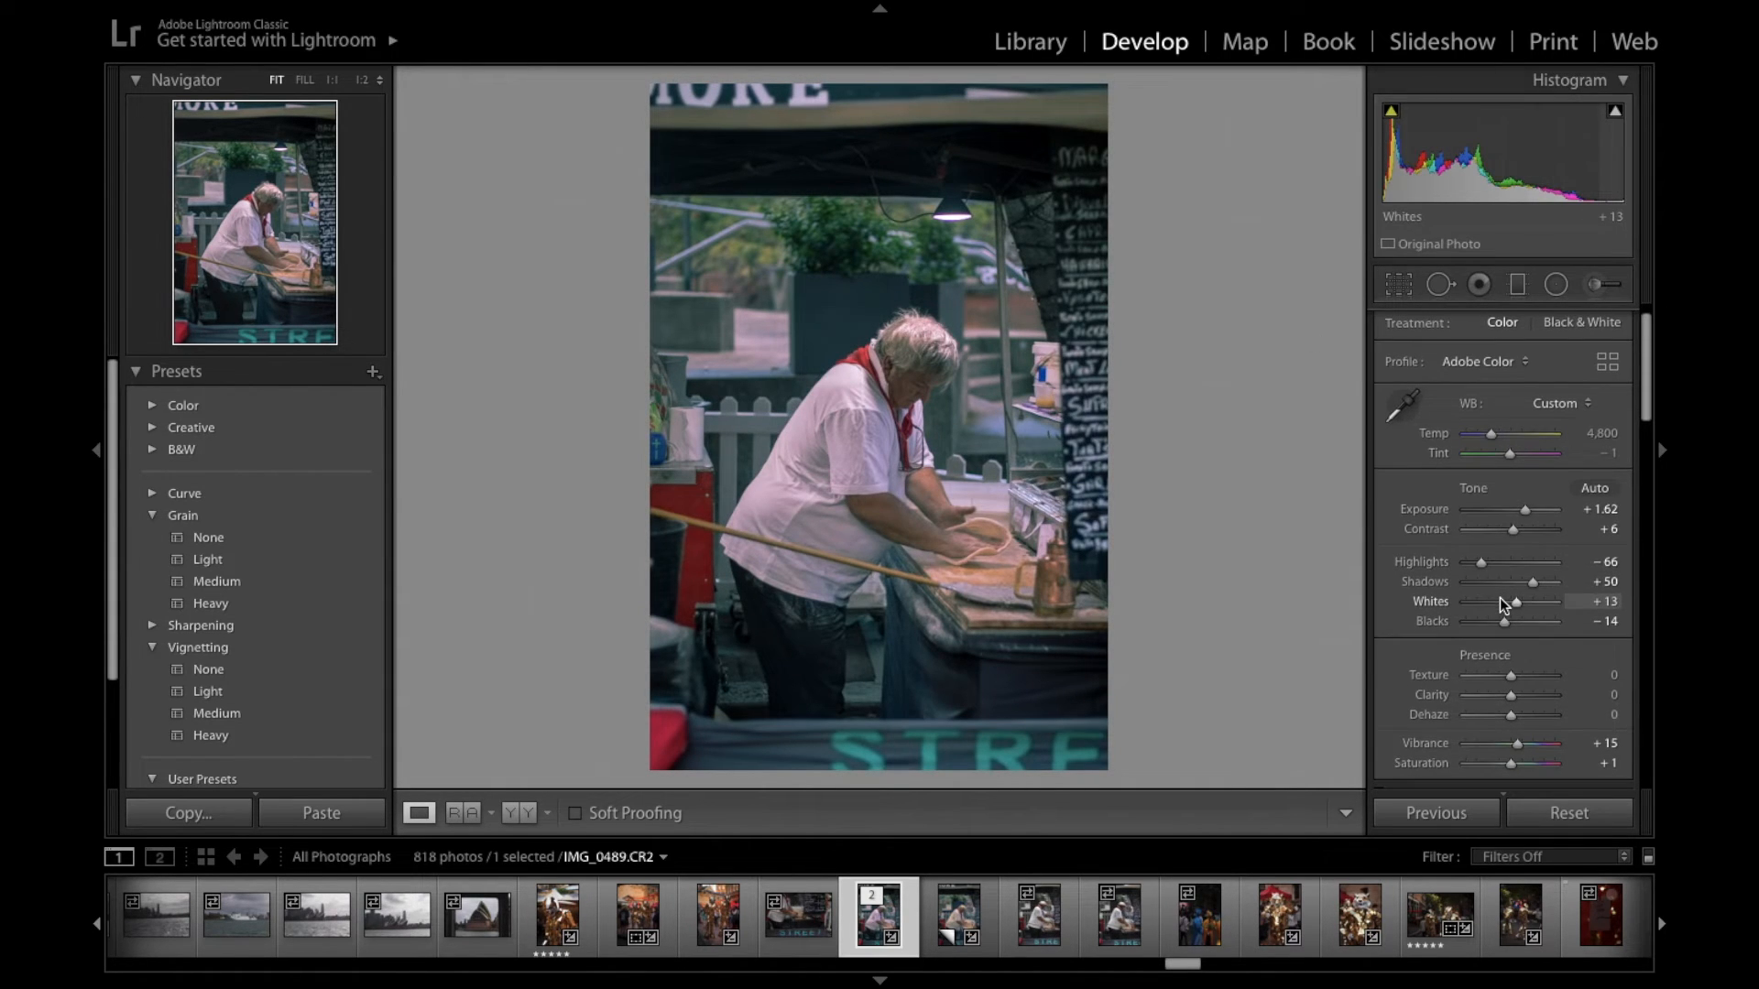
{"action": "scroll", "coordinate": [1526, 565], "scroll_direction": "up", "scroll_amount": 1}
{"action": "scroll", "coordinate": [1525, 567], "scroll_direction": "down", "scroll_amount": 1}
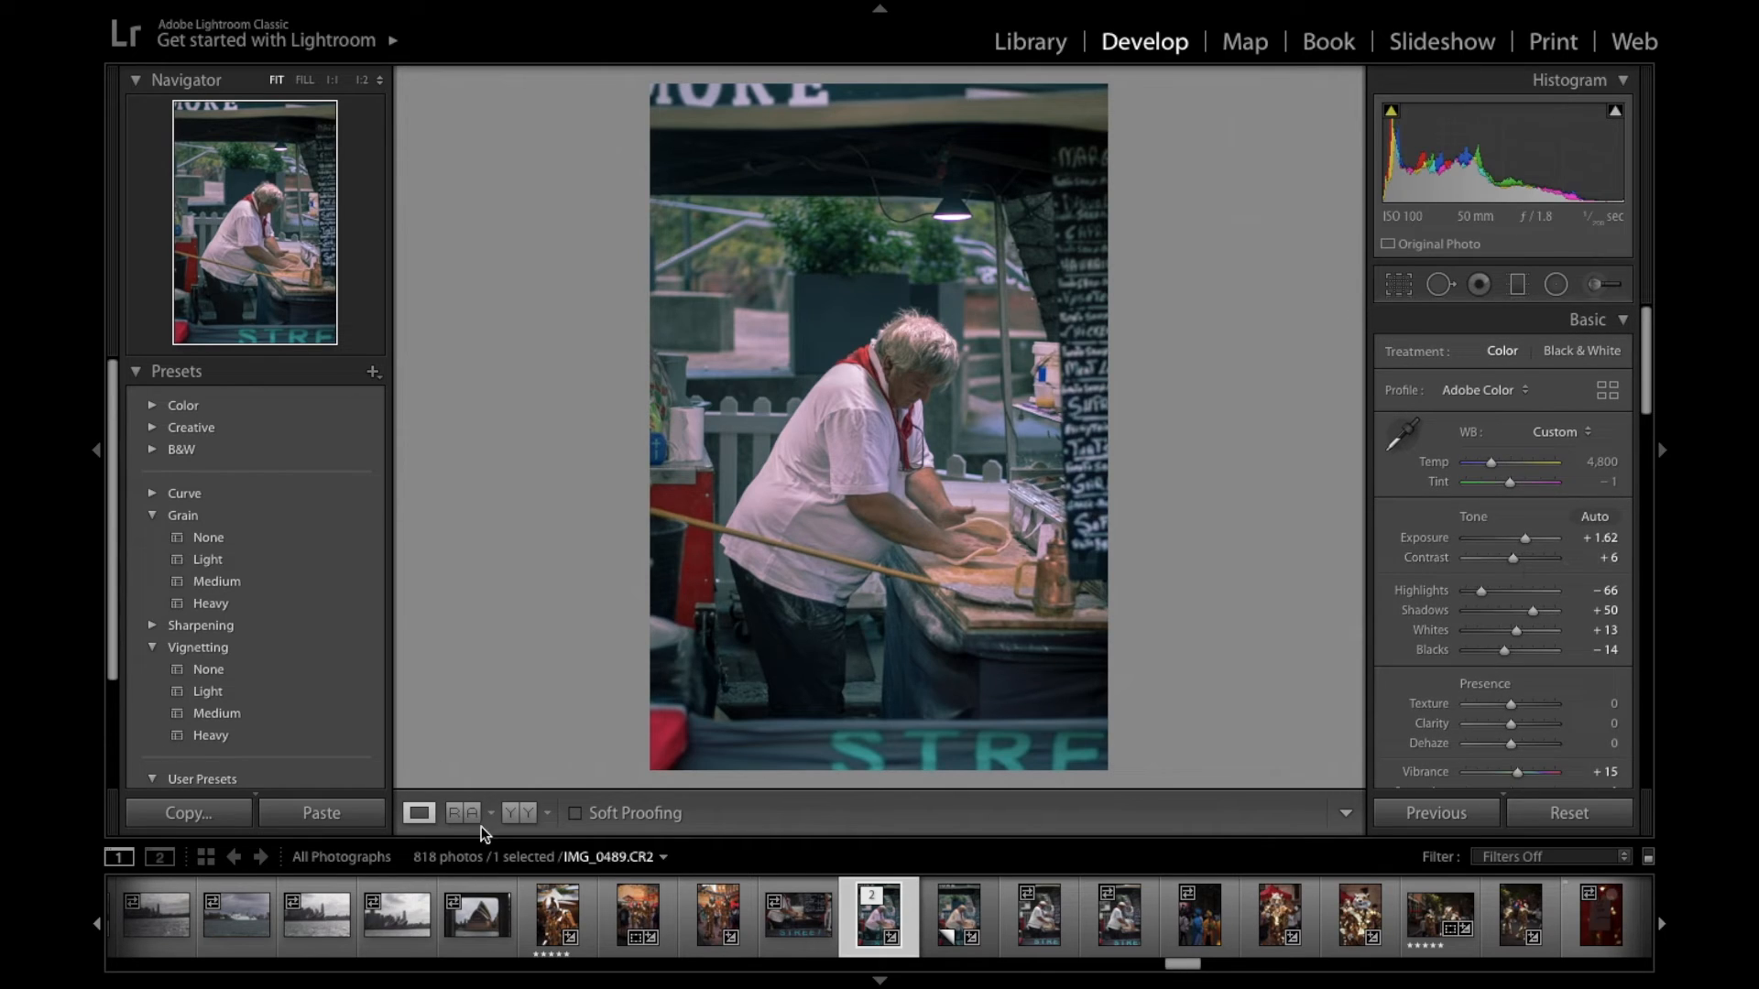
Compare the original and edited photo side by side, return to the single-photo view, and briefly check the original again
{"action": "left_click", "coordinate": [521, 813]}
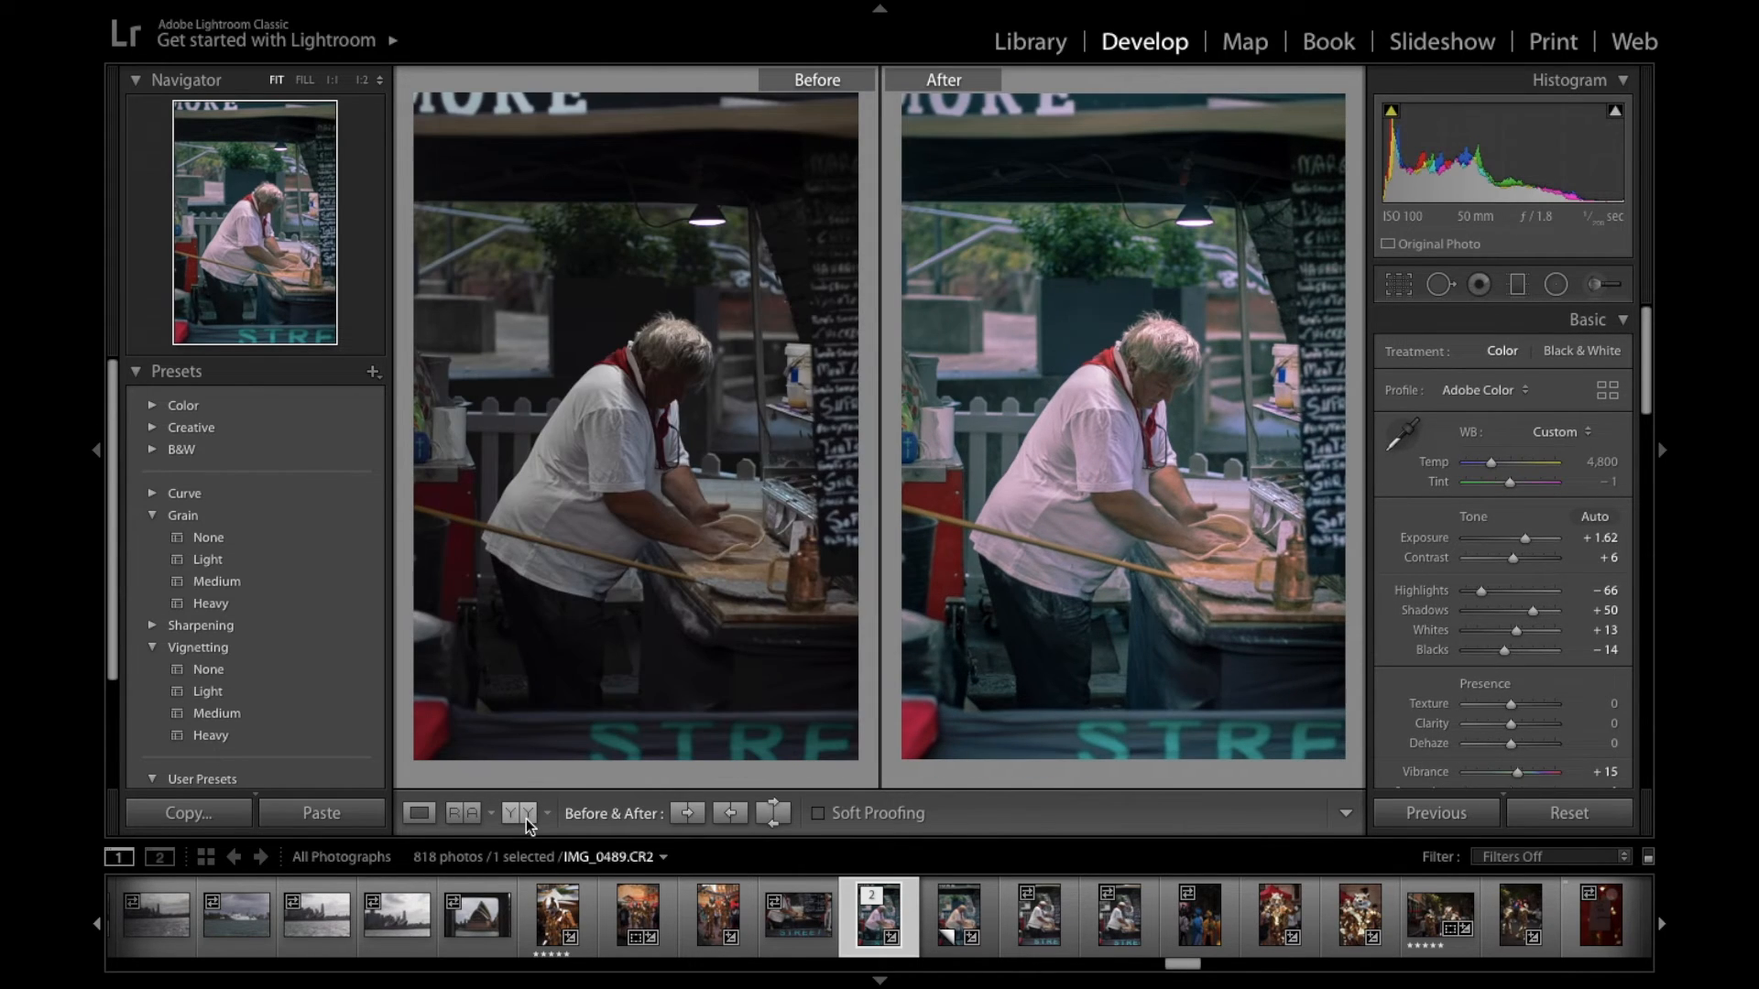
{"action": "left_click", "coordinate": [420, 813]}
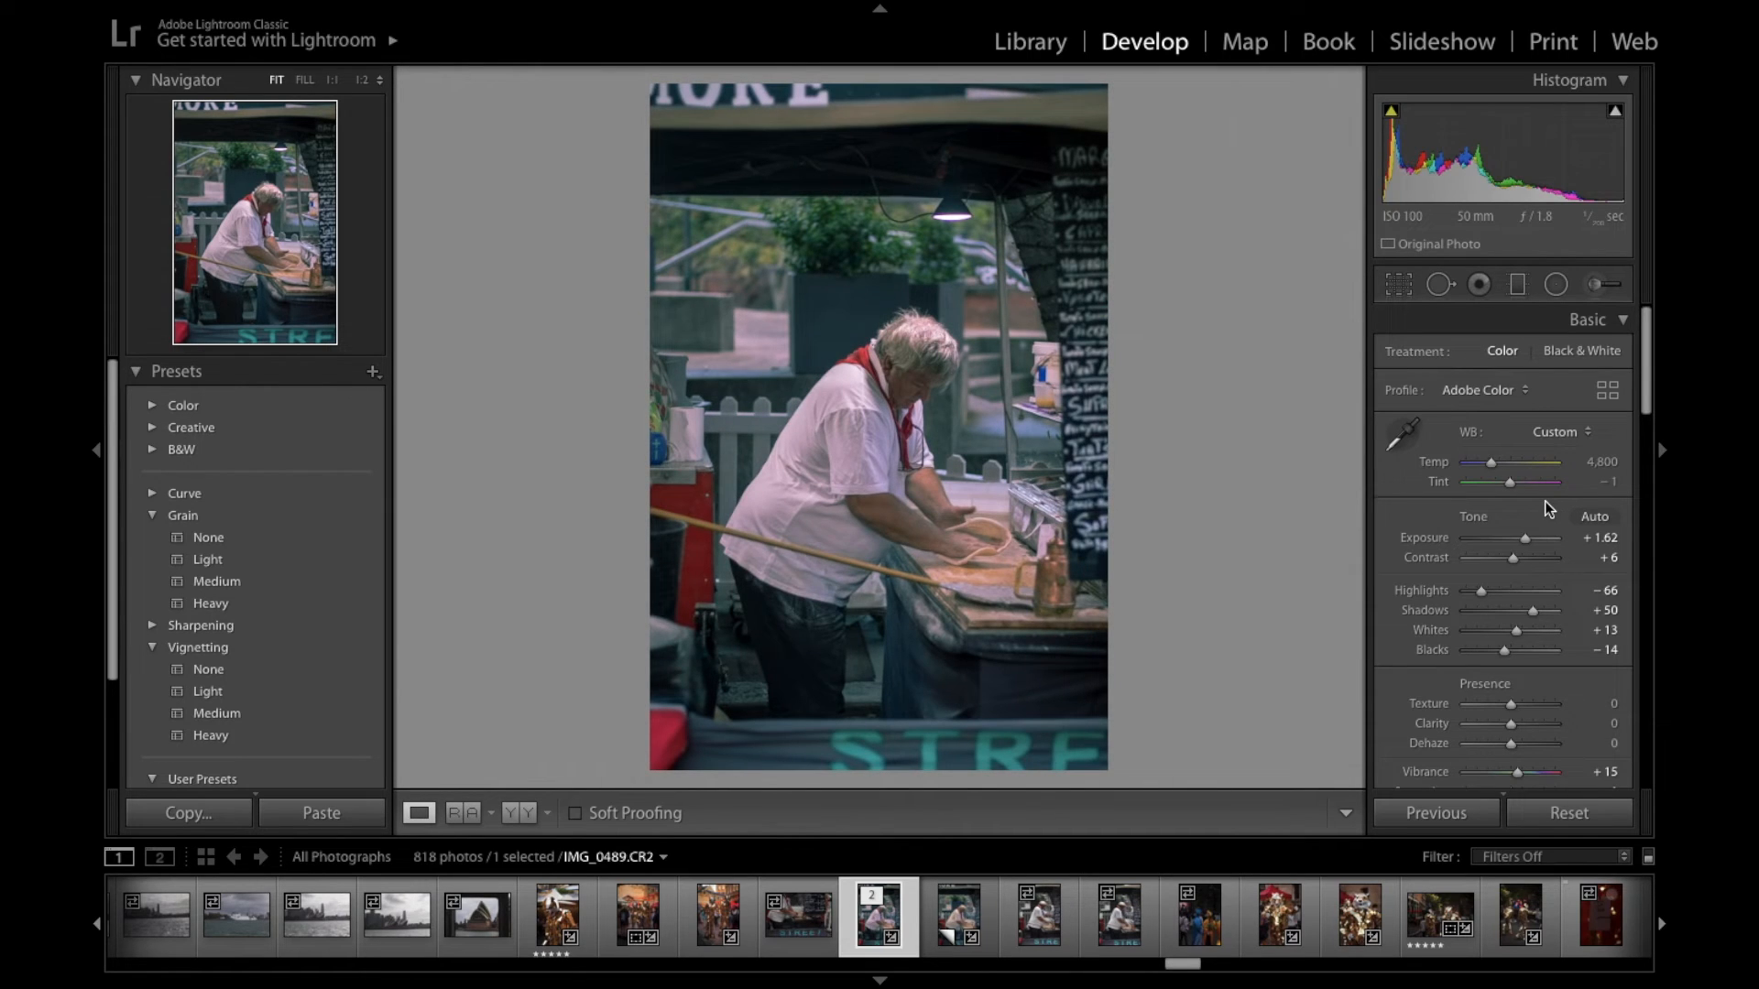
{"action": "key", "text": "backslash"}
{"action": "key", "text": "backslash"}
{"action": "scroll", "coordinate": [1544, 502], "scroll_direction": "down", "scroll_amount": 1}
{"action": "scroll", "coordinate": [1545, 502], "scroll_direction": "up", "scroll_amount": 1}
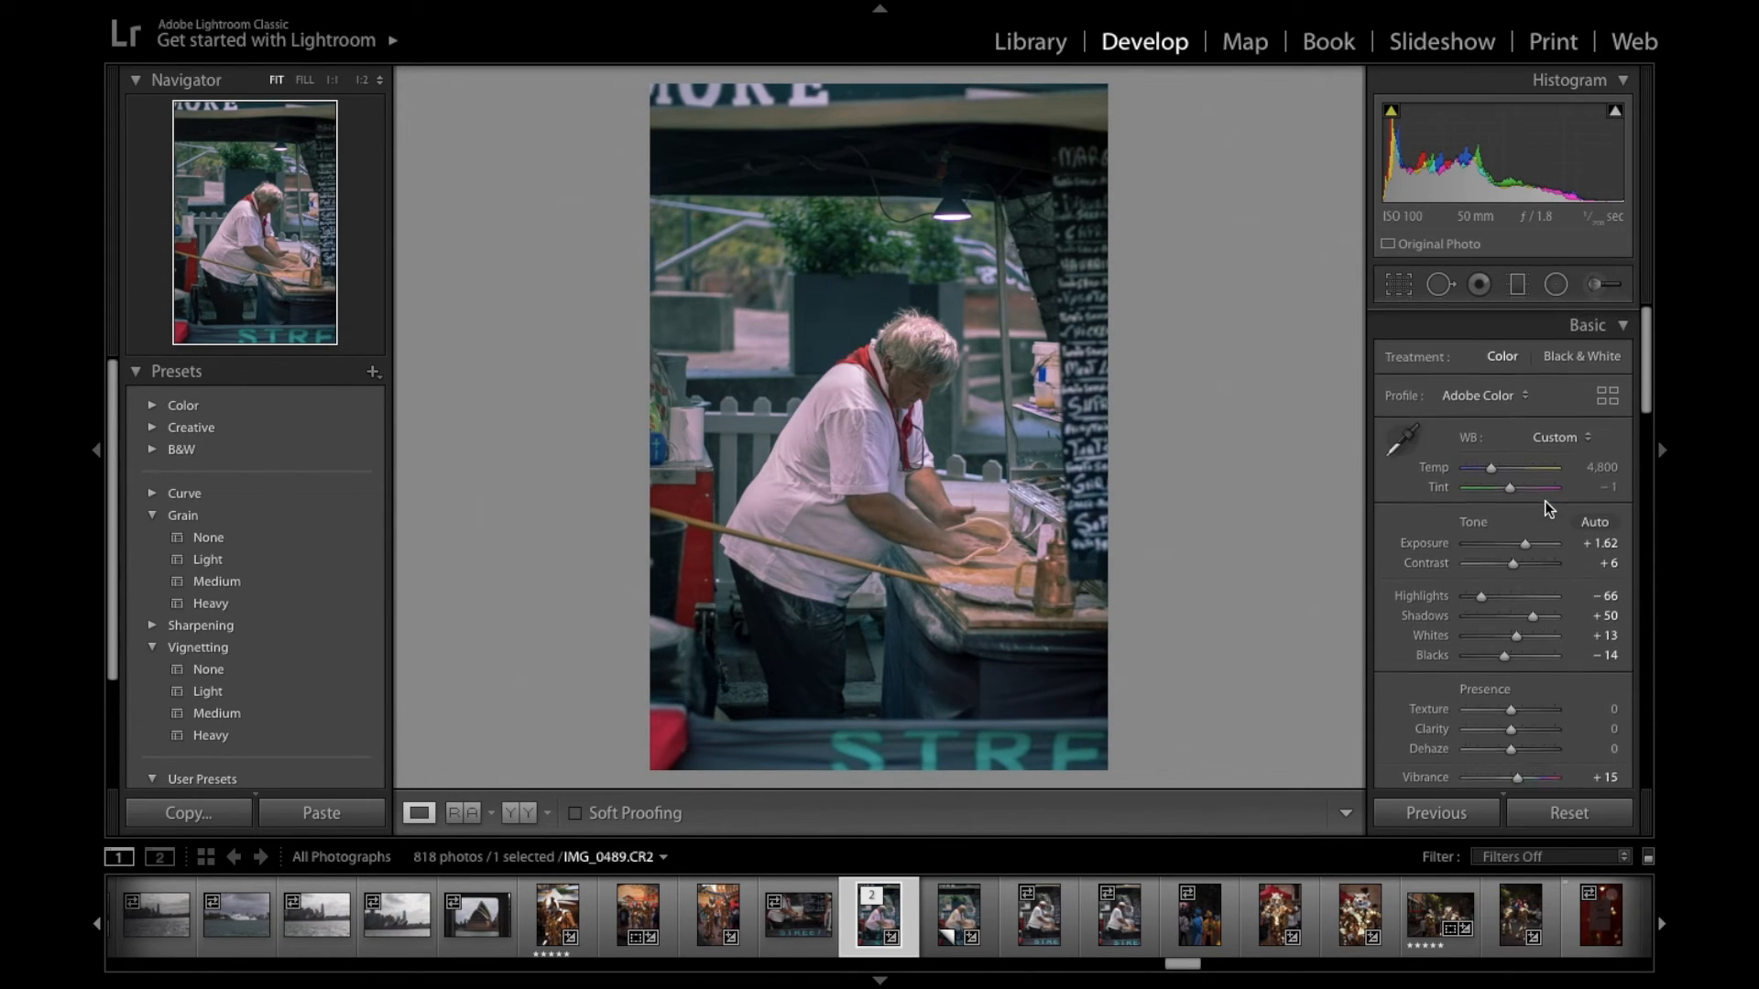
Add a tilted, non-inverted radial filter over the vendor's face and hands with Exposure at −0.31 and Feather at 50, and close the filter
{"action": "left_click", "coordinate": [1557, 286]}
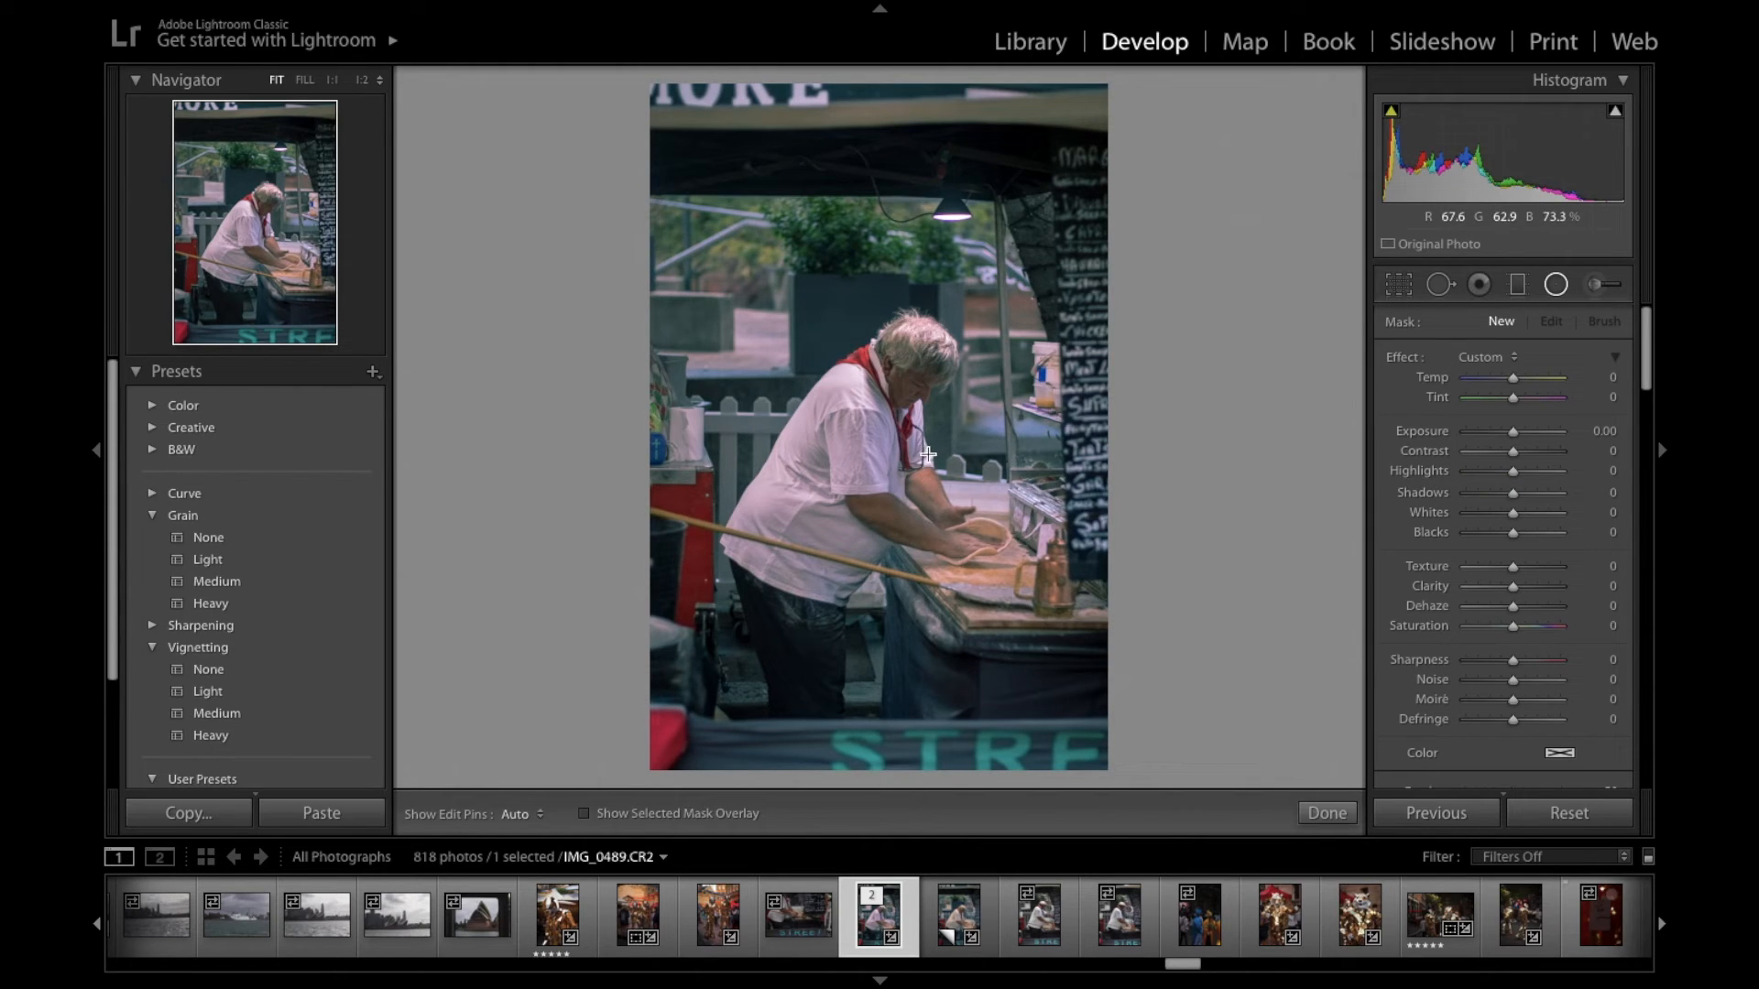
{"action": "left_click_drag", "start_coordinate": [945, 452], "coordinate": [997, 319]}
{"action": "left_click_drag", "start_coordinate": [988, 576], "coordinate": [986, 497]}
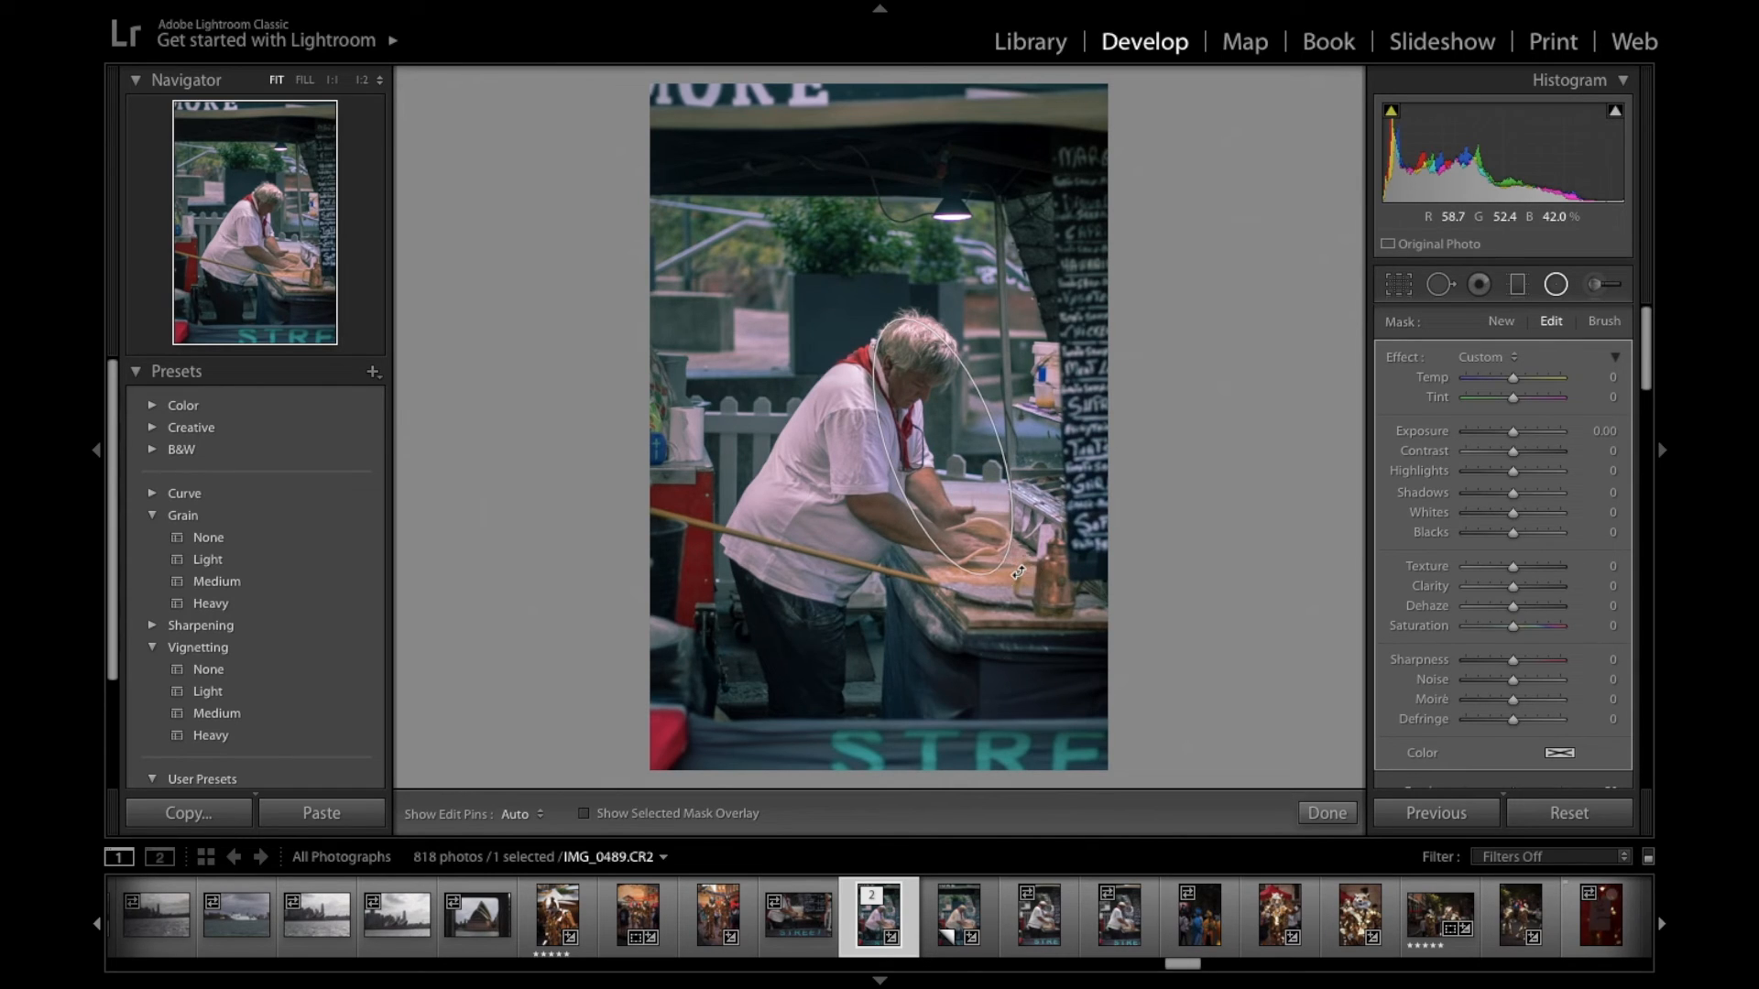
{"action": "scroll", "coordinate": [1446, 580], "scroll_direction": "down", "scroll_amount": 2}
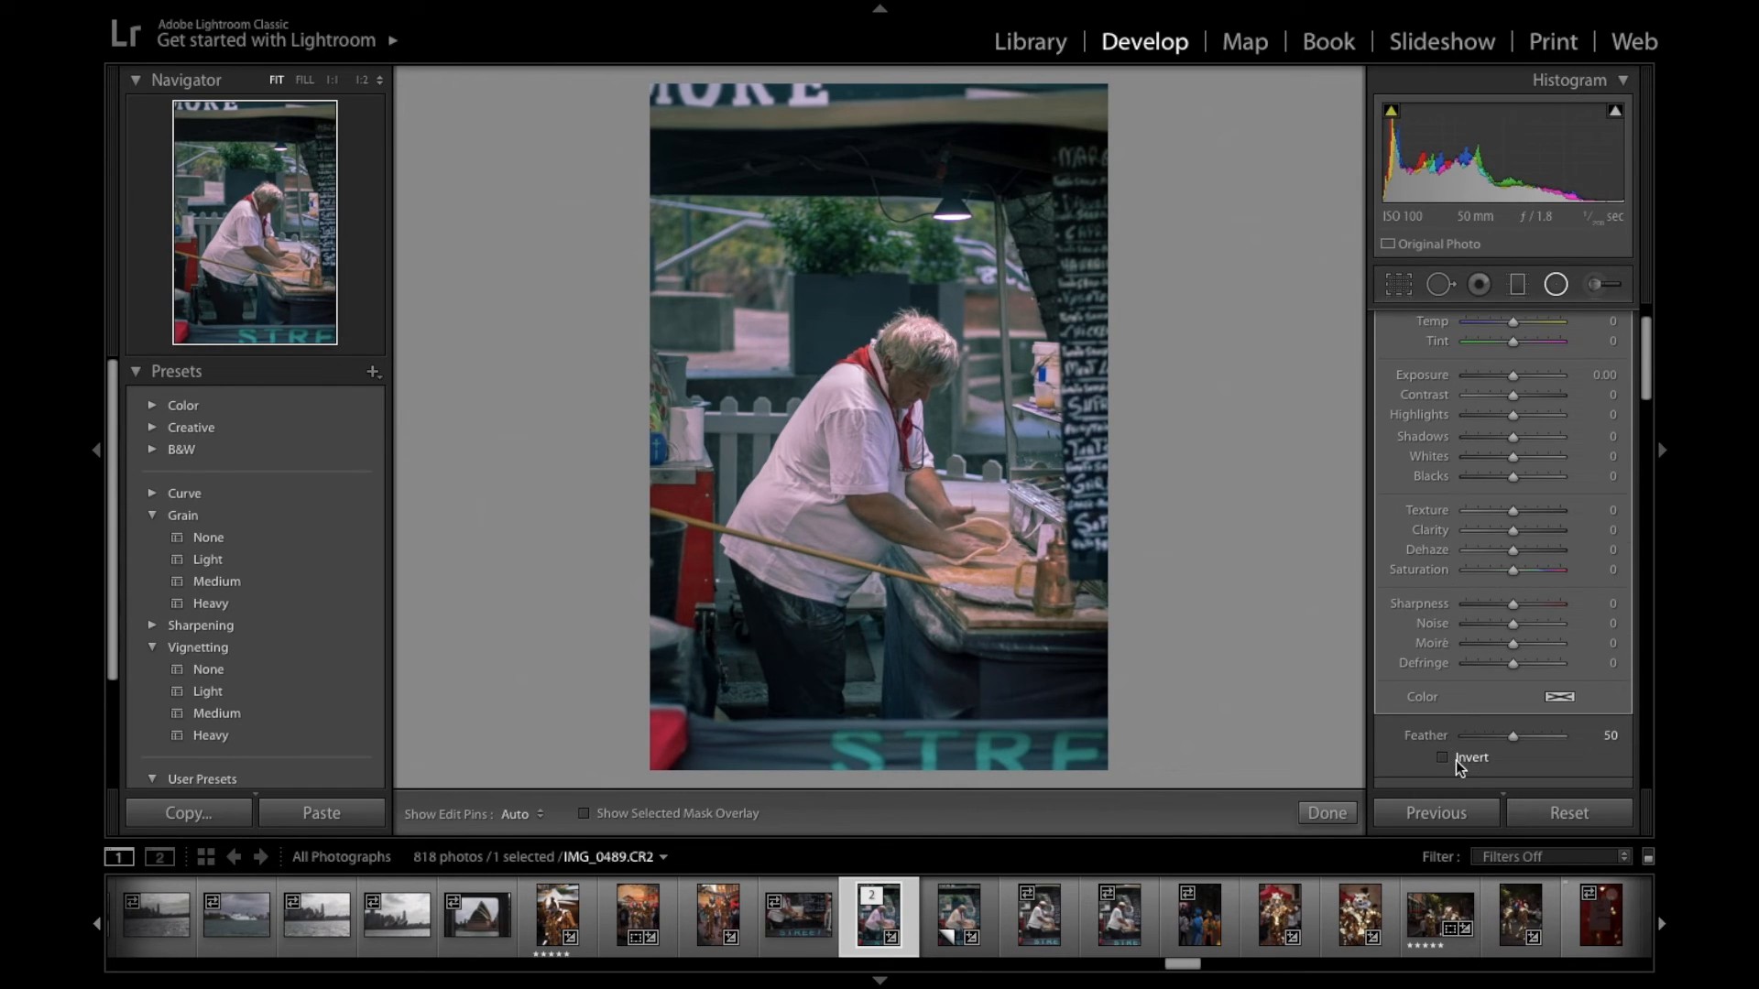
{"action": "scroll", "coordinate": [1514, 540], "scroll_direction": "up", "scroll_amount": 2}
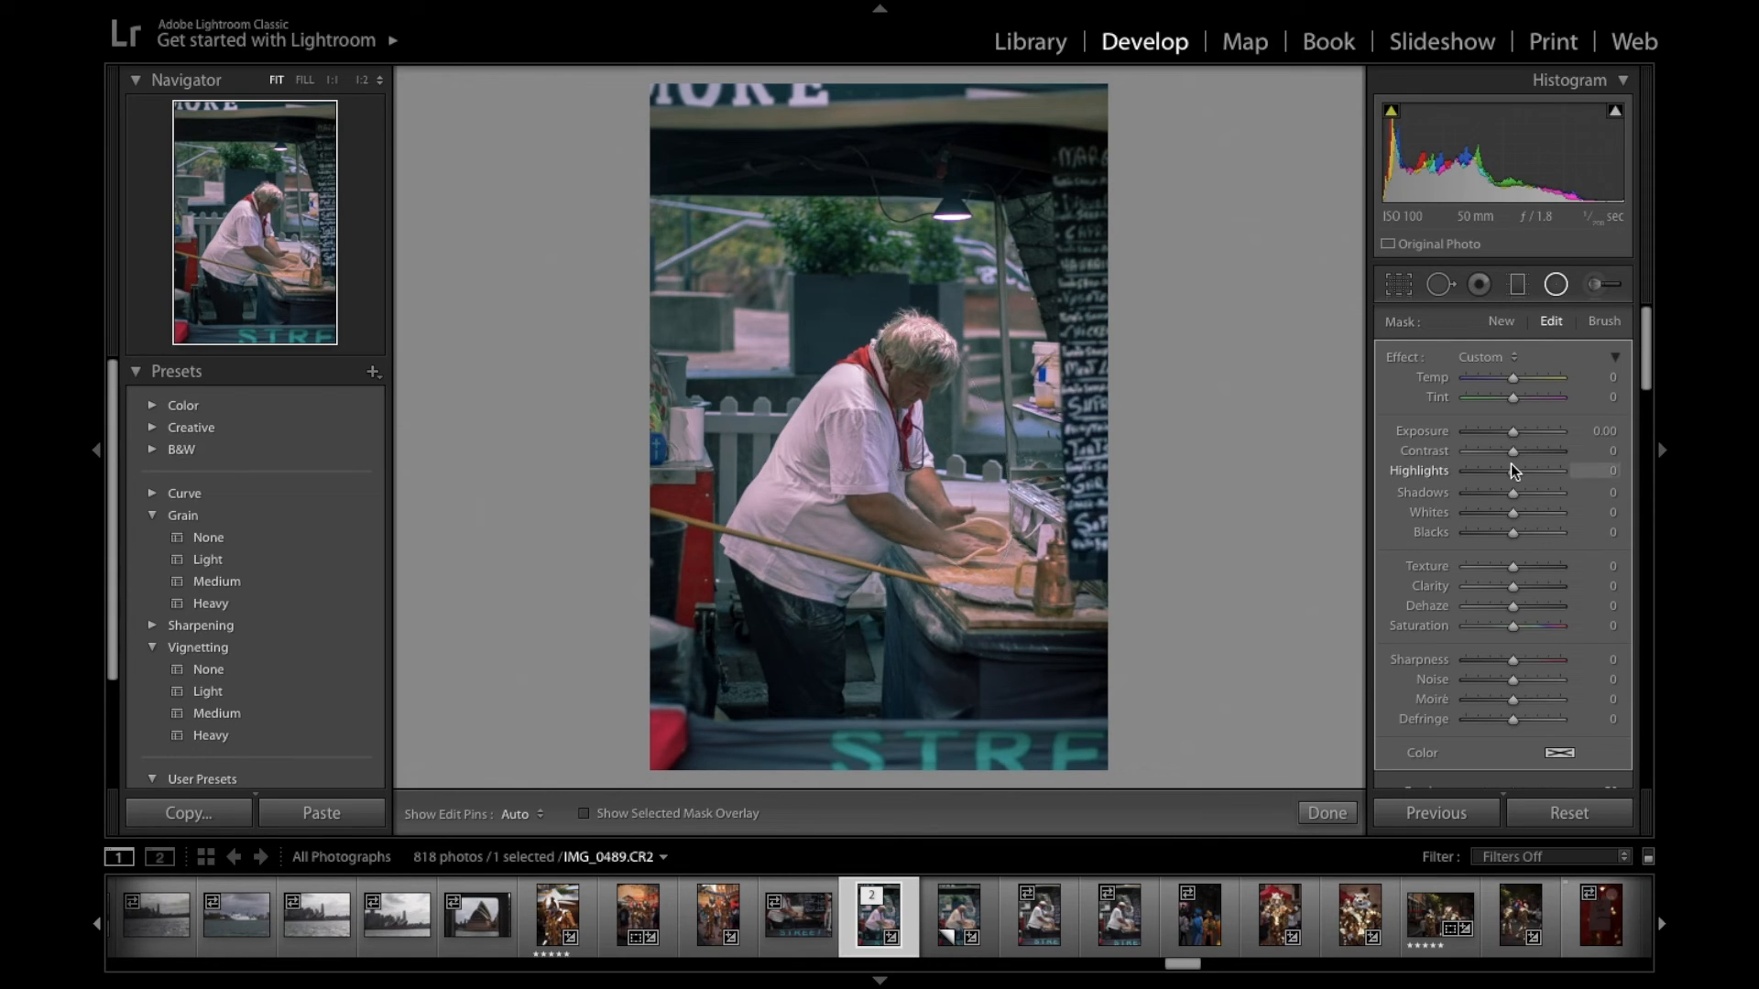
{"action": "left_click_drag", "start_coordinate": [1515, 434], "coordinate": [1510, 439]}
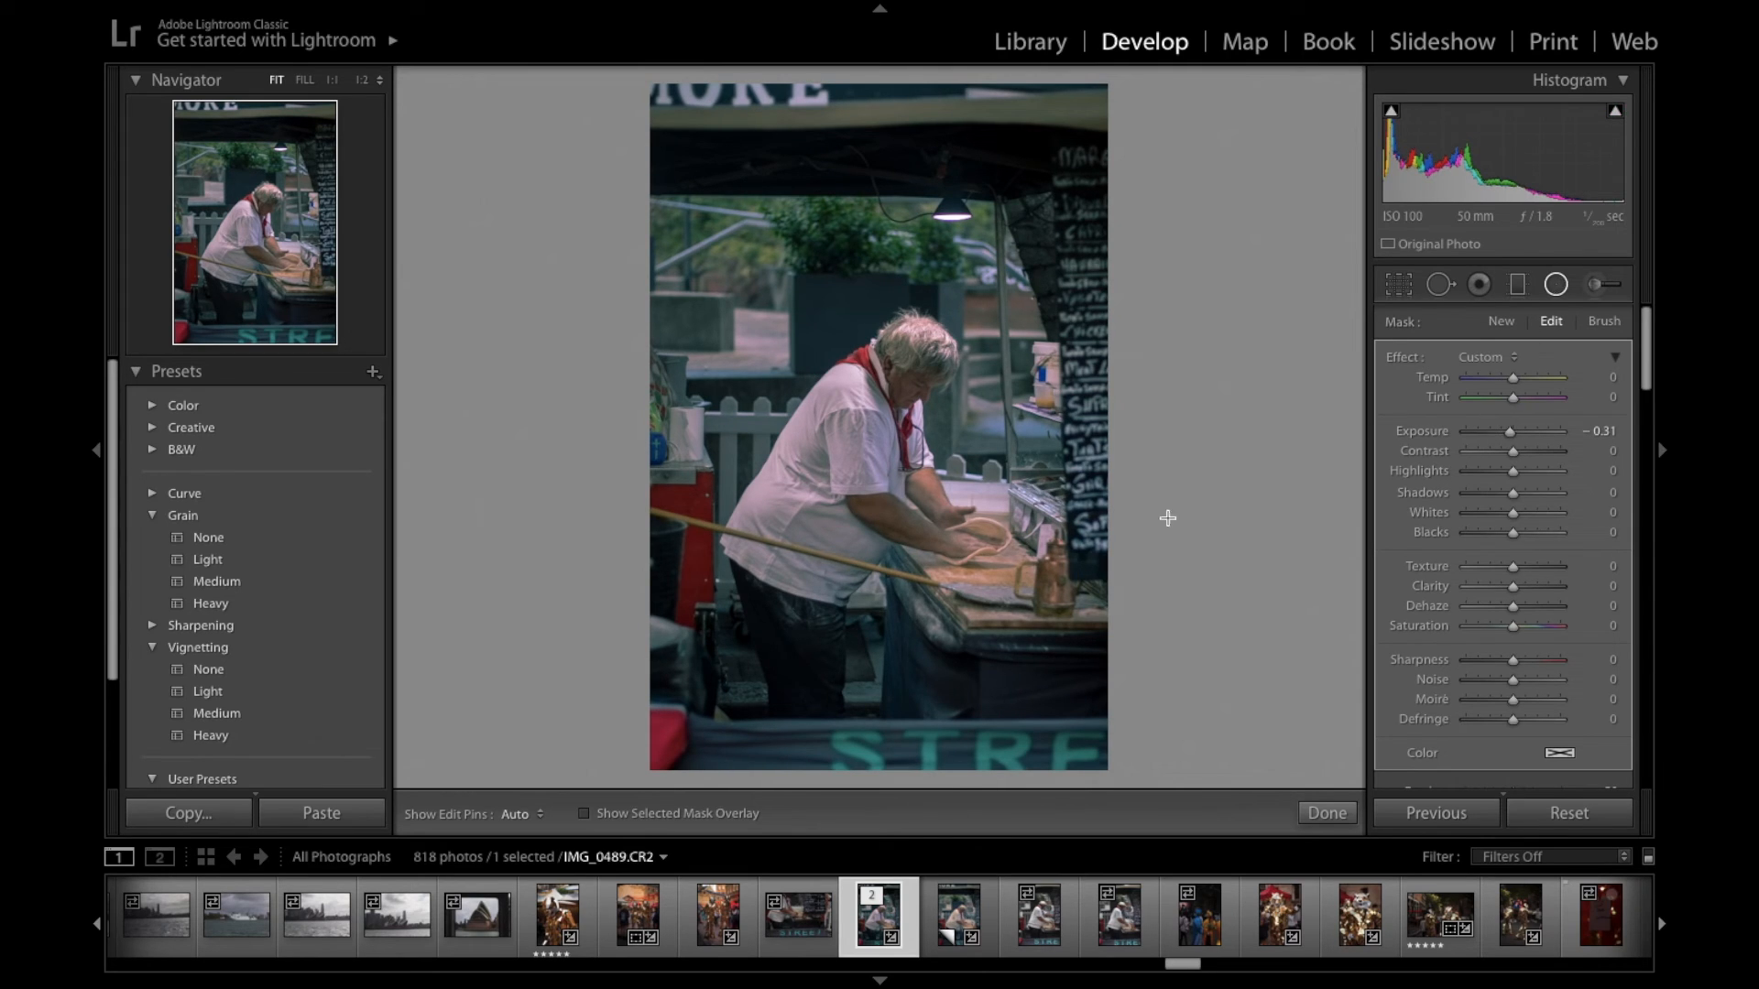
{"action": "left_click", "coordinate": [1555, 284]}
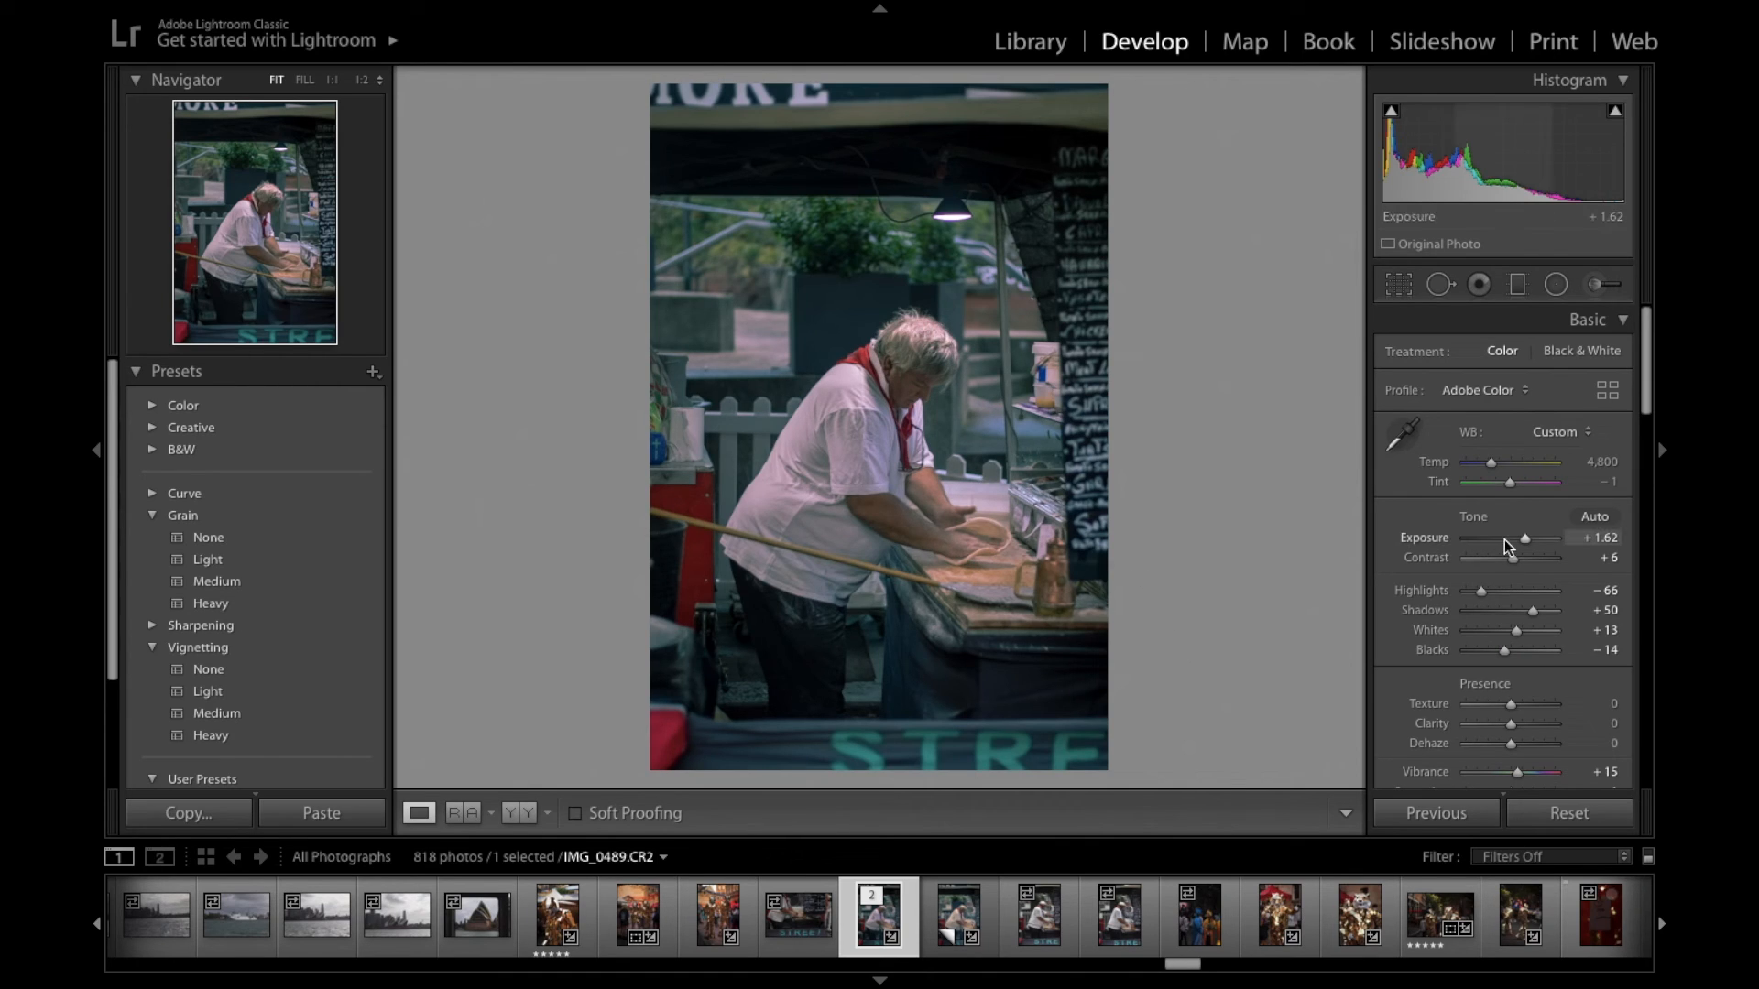
Set the photo's overall Exposure to +1.95 and Highlights to −86, checking the edit against the original
{"action": "left_click_drag", "start_coordinate": [1525, 546], "coordinate": [1527, 545]}
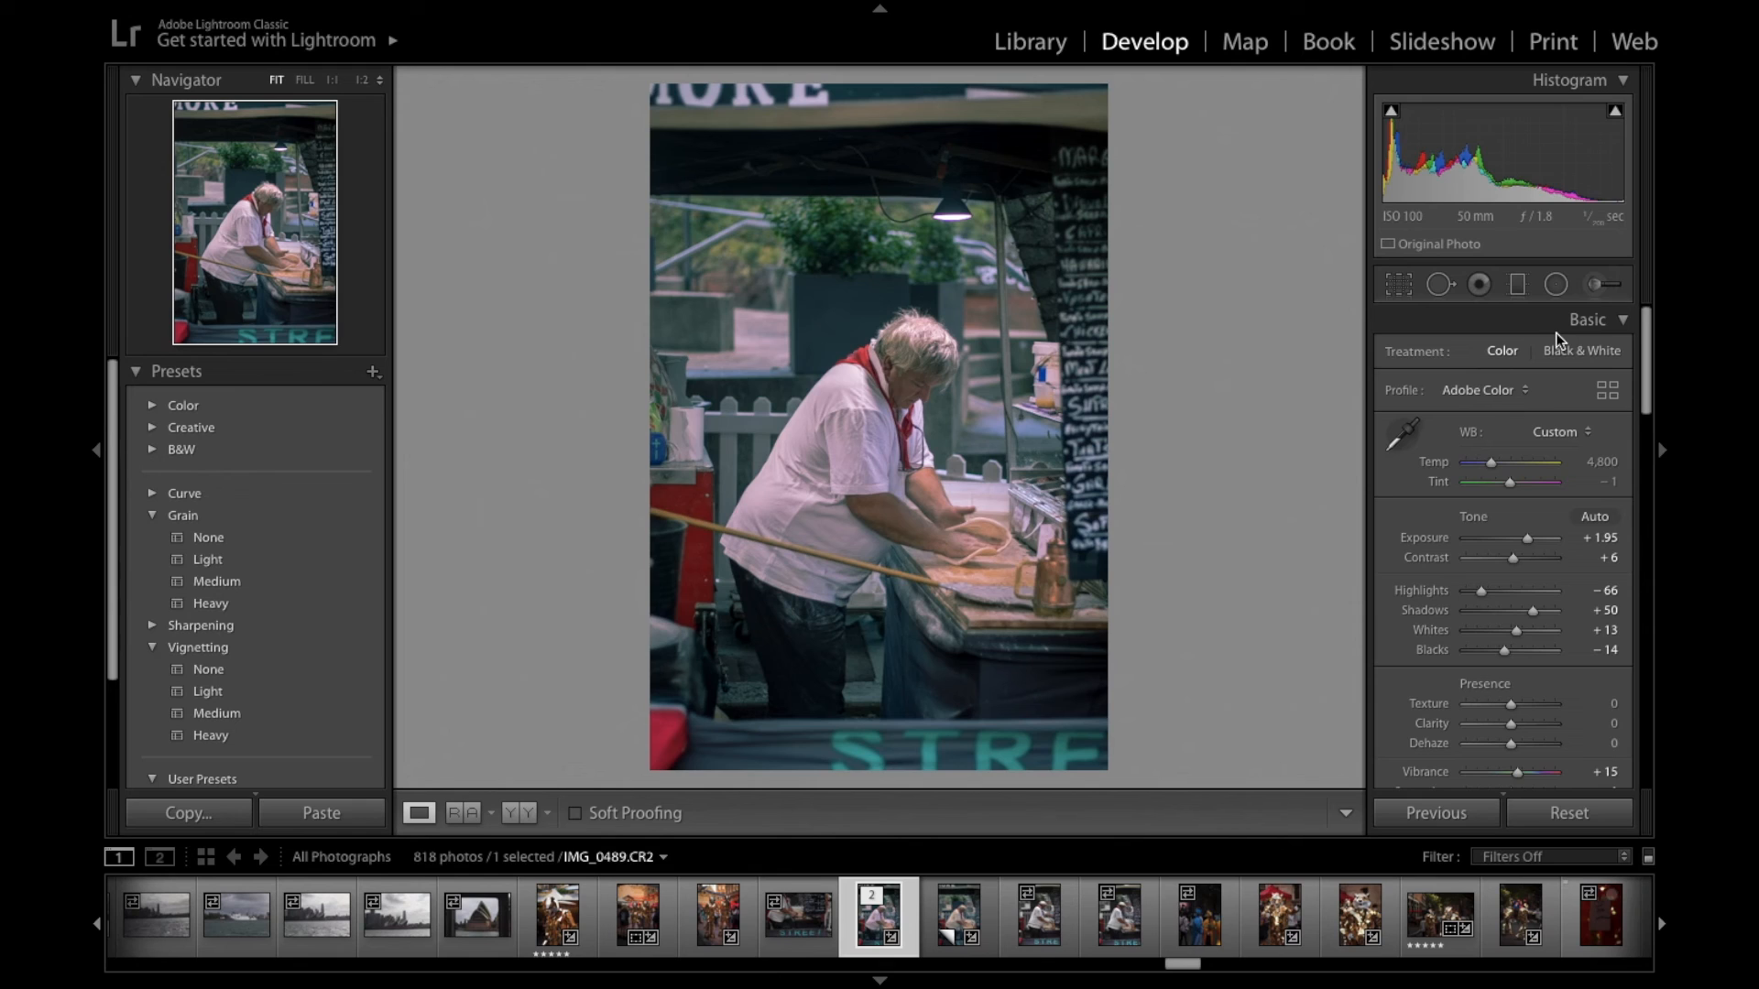
{"action": "key", "text": "backslash"}
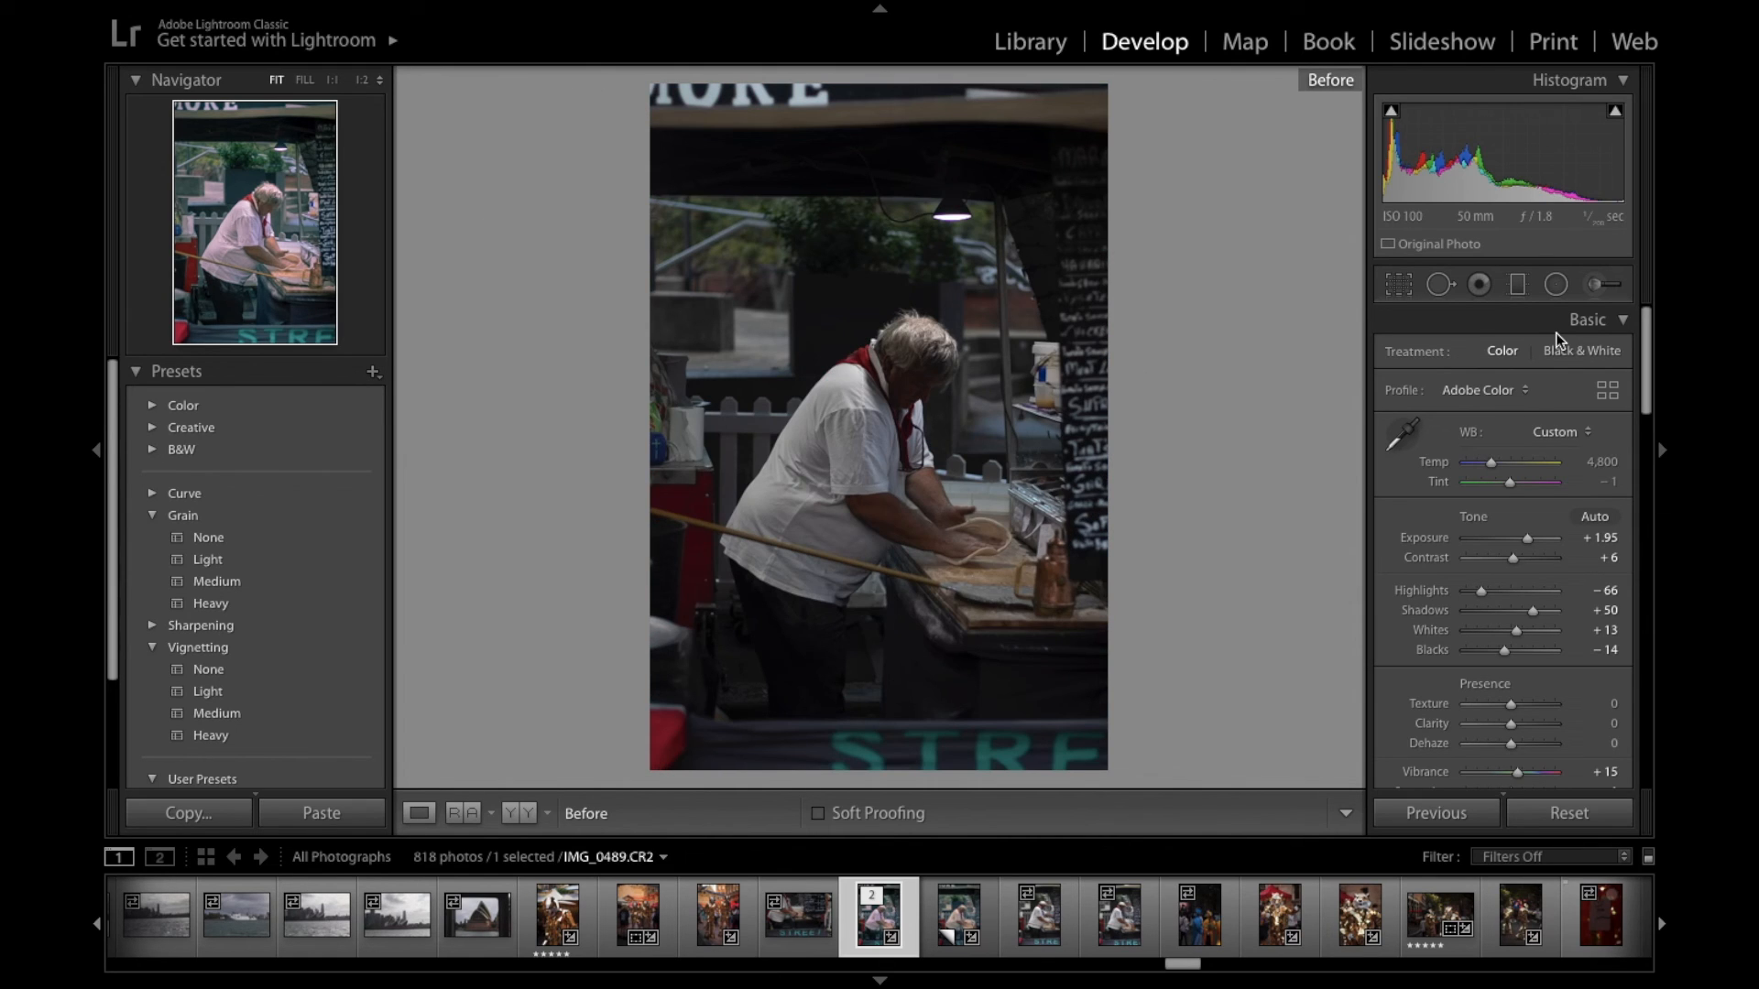
{"action": "key", "text": "backslash"}
{"action": "key", "text": "backslash"}
{"action": "key", "text": "backslash"}
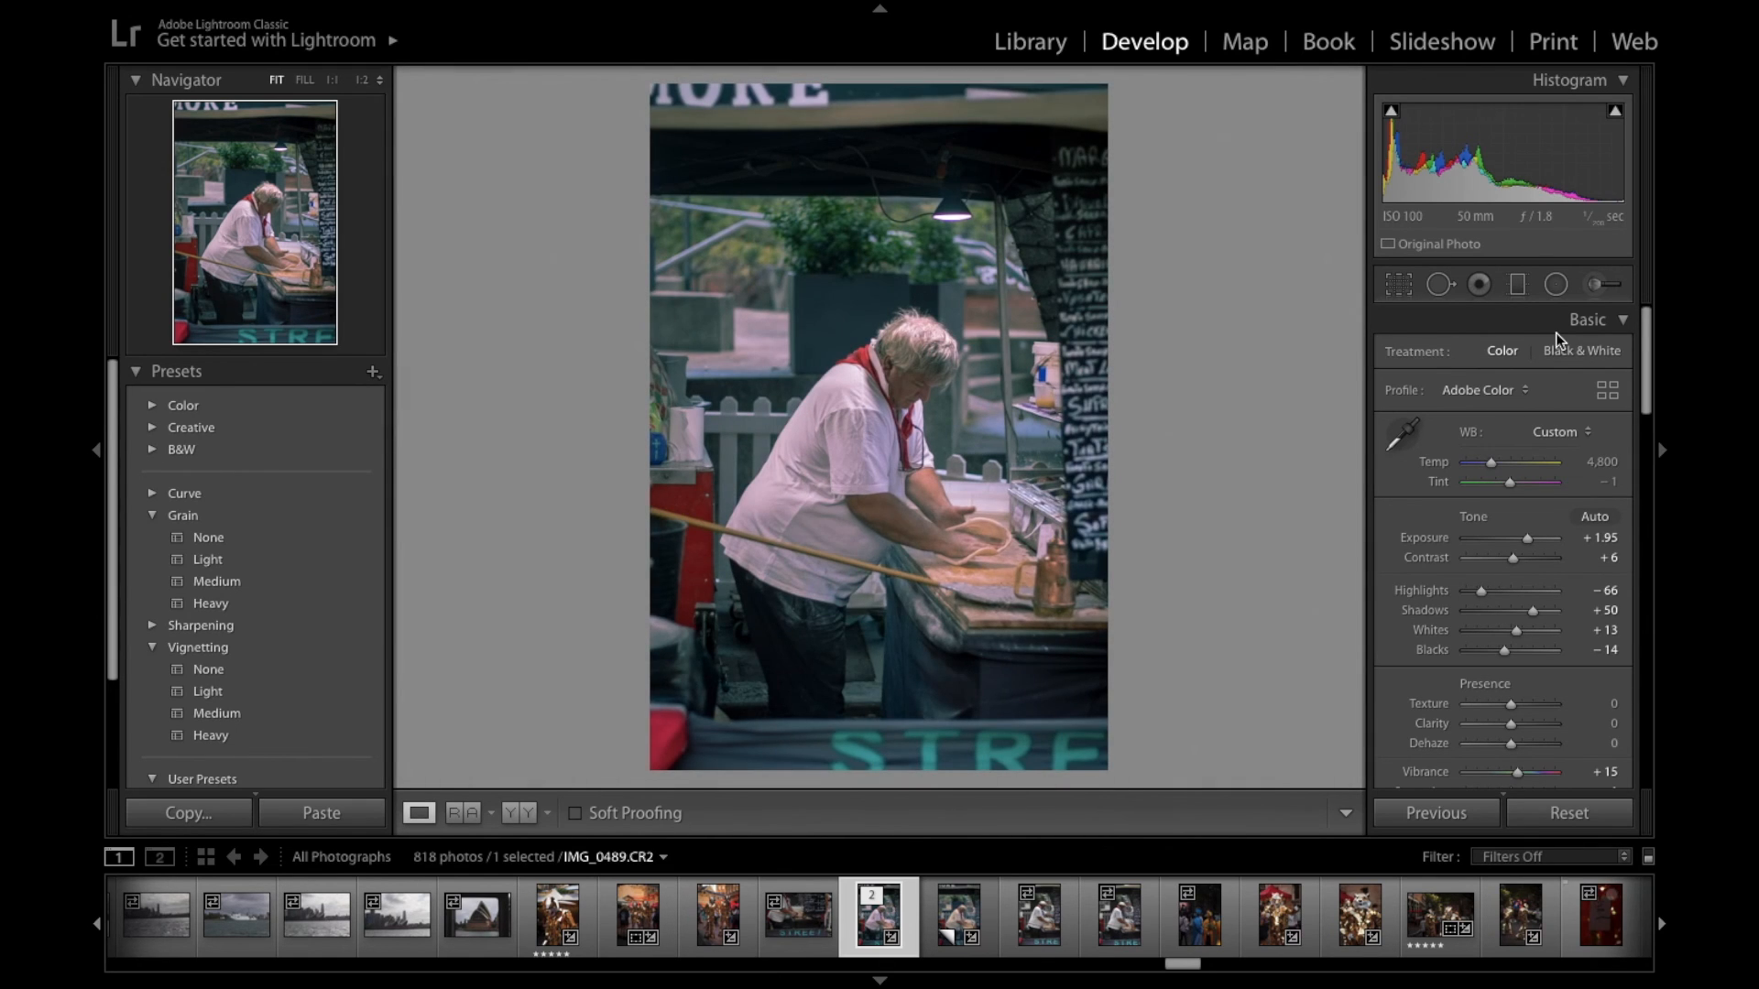
{"action": "left_click_drag", "start_coordinate": [1472, 590], "coordinate": [1473, 593]}
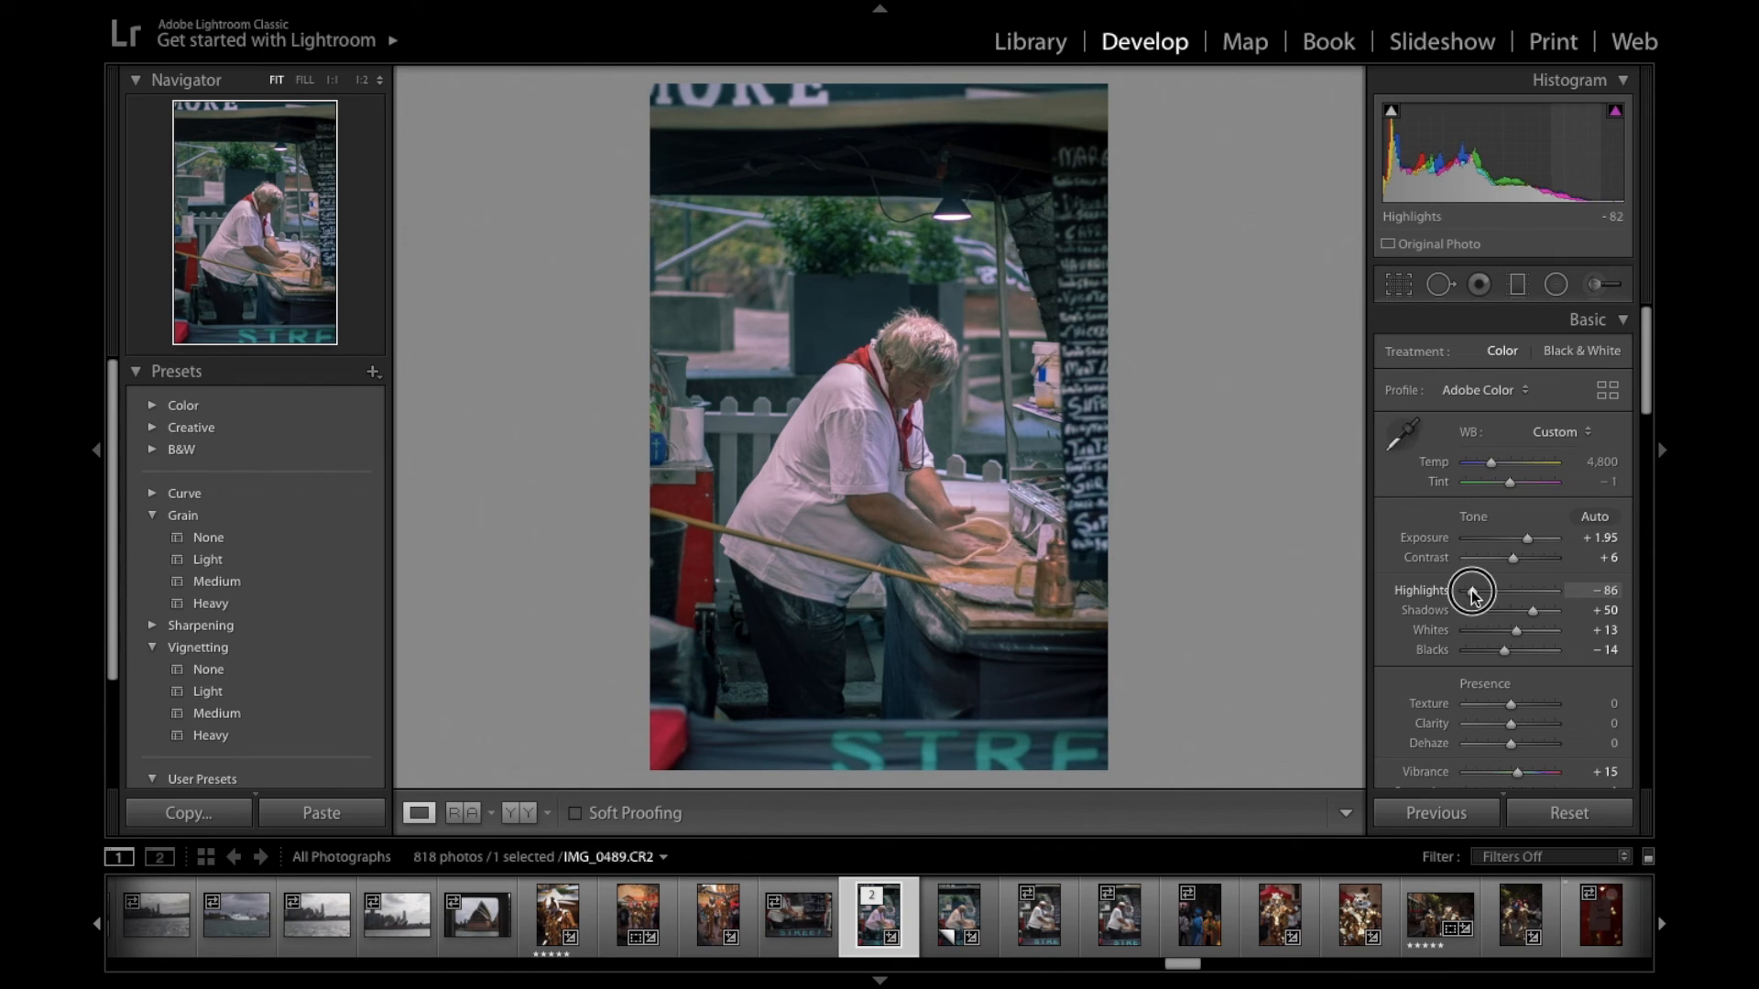
Lower the RGB point curve's darker-midtones point and its highlights point slightly
{"action": "scroll", "coordinate": [1471, 594], "scroll_direction": "down", "scroll_amount": 5}
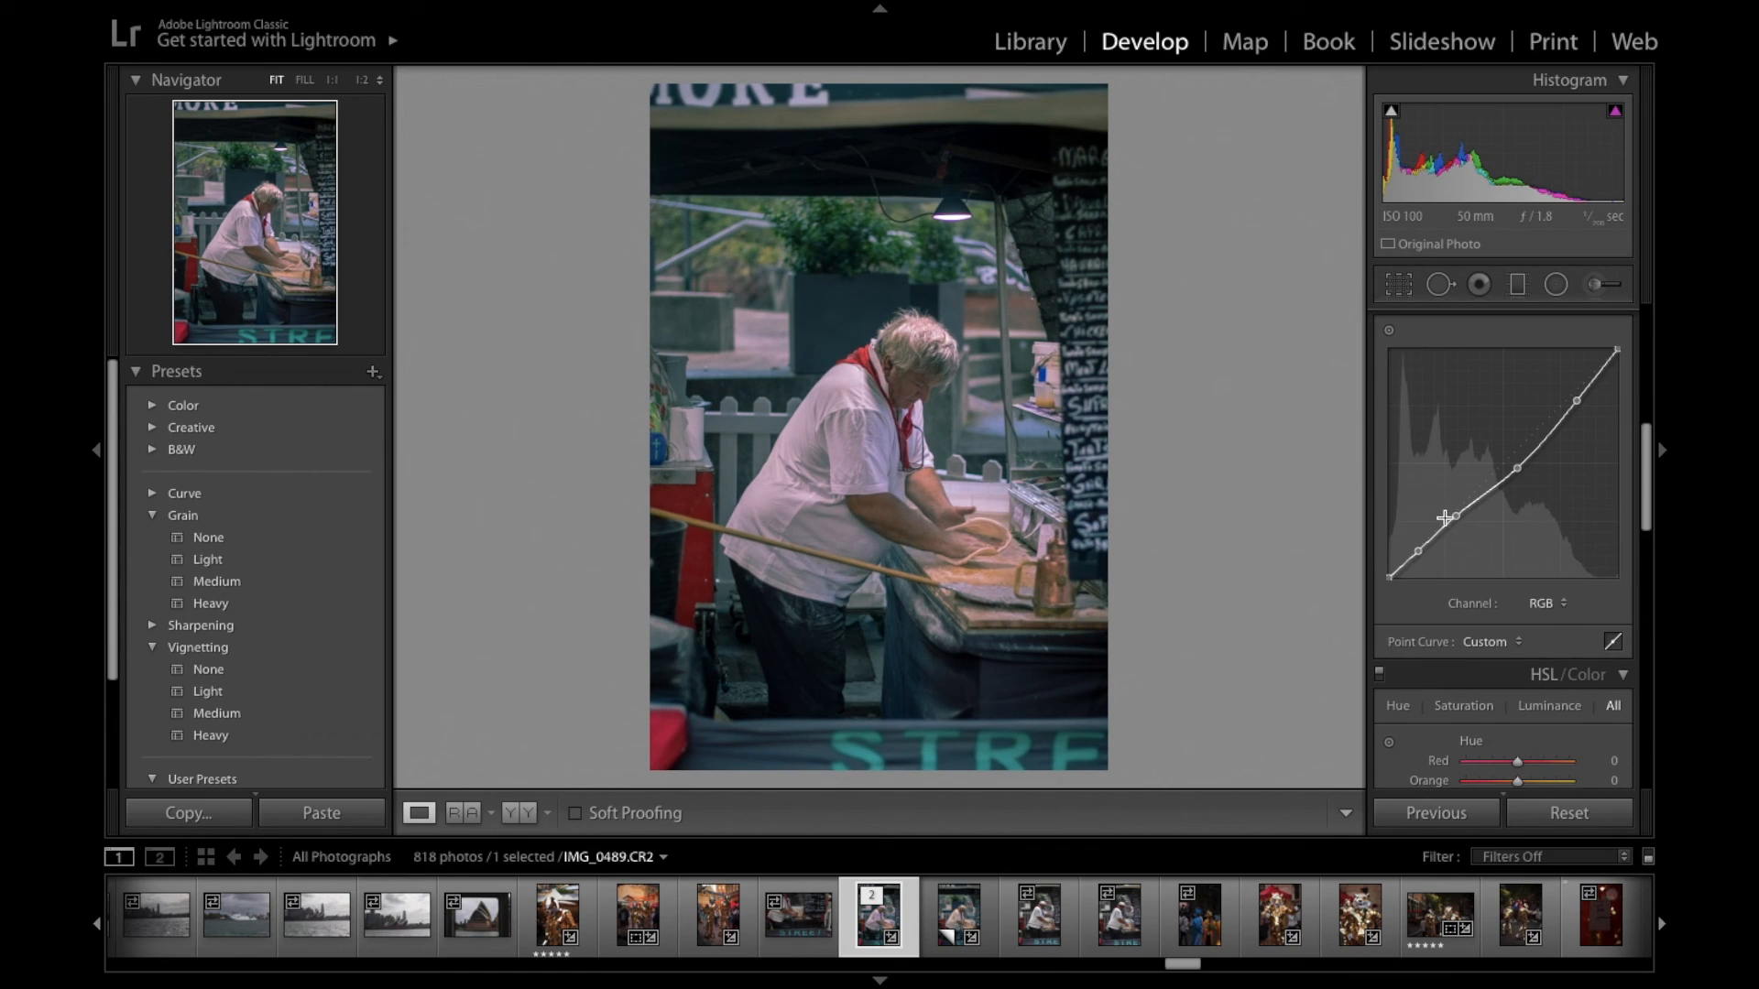
{"action": "left_click_drag", "start_coordinate": [1453, 519], "coordinate": [1457, 523]}
{"action": "left_click_drag", "start_coordinate": [1576, 404], "coordinate": [1575, 401]}
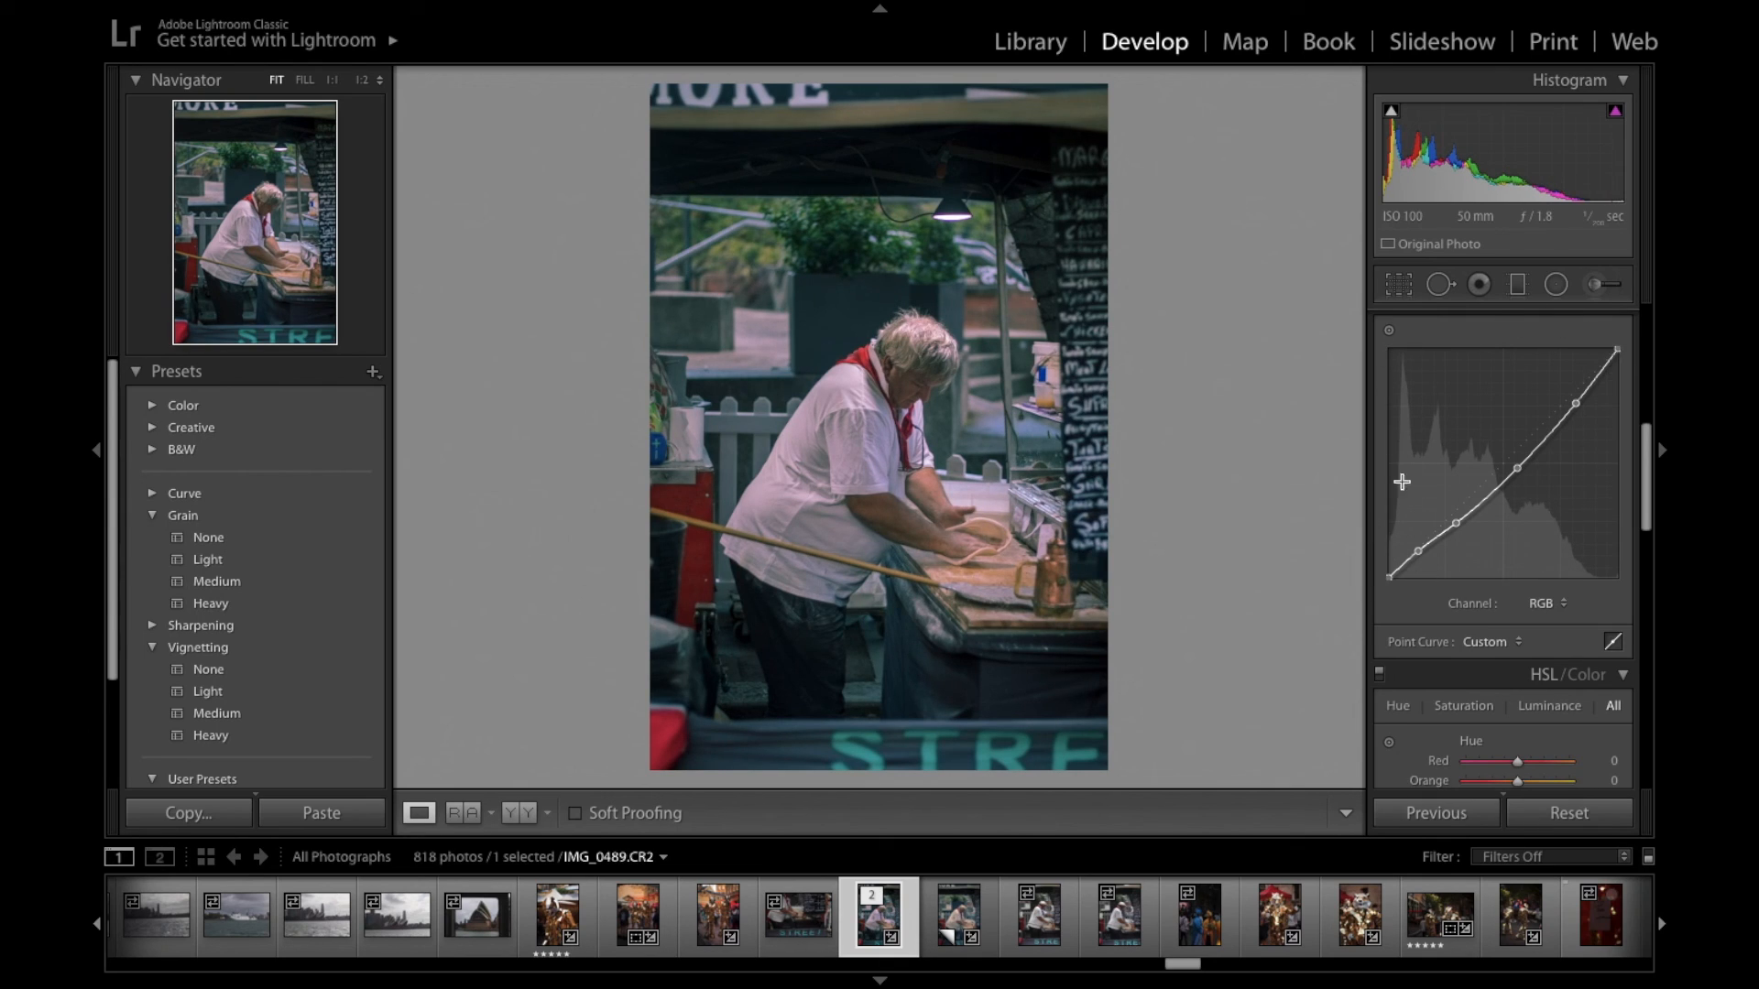
Review the Green point curve, return to the RGB channel, and look over the basic tone settings
{"action": "left_click", "coordinate": [1548, 604]}
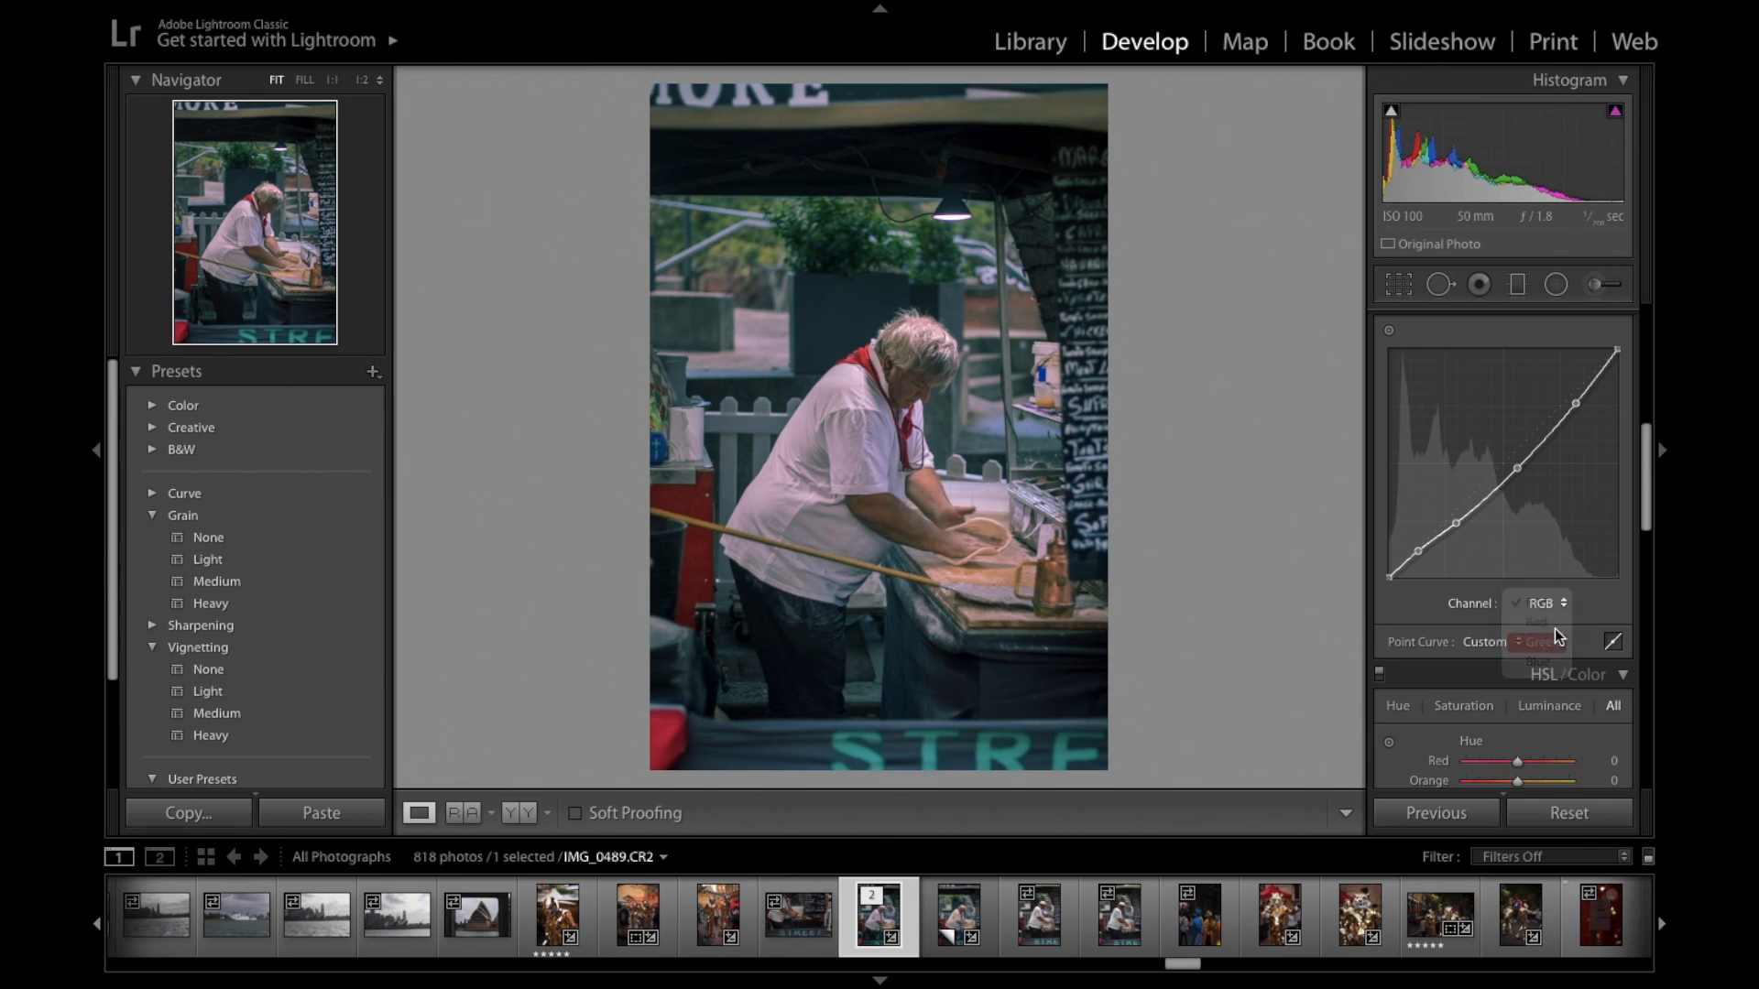
{"action": "left_click", "coordinate": [1553, 641]}
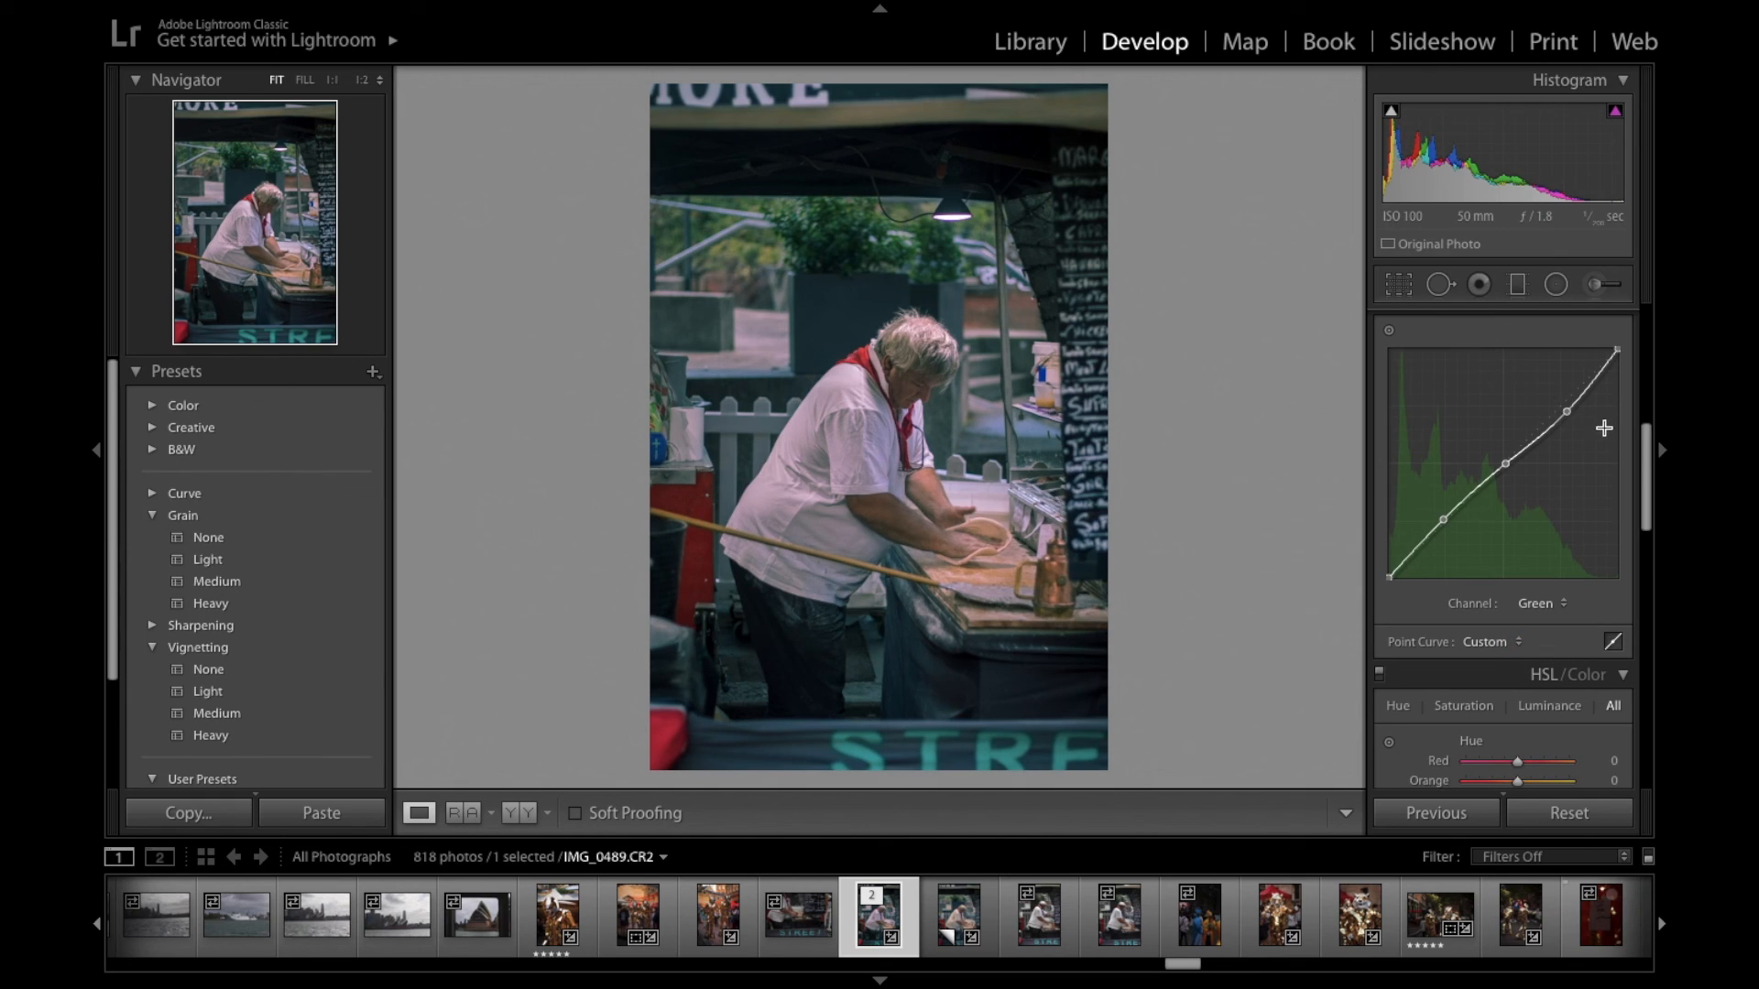
{"action": "left_click", "coordinate": [1552, 605]}
{"action": "left_click", "coordinate": [1554, 564]}
{"action": "scroll", "coordinate": [1553, 558], "scroll_direction": "up", "scroll_amount": 5}
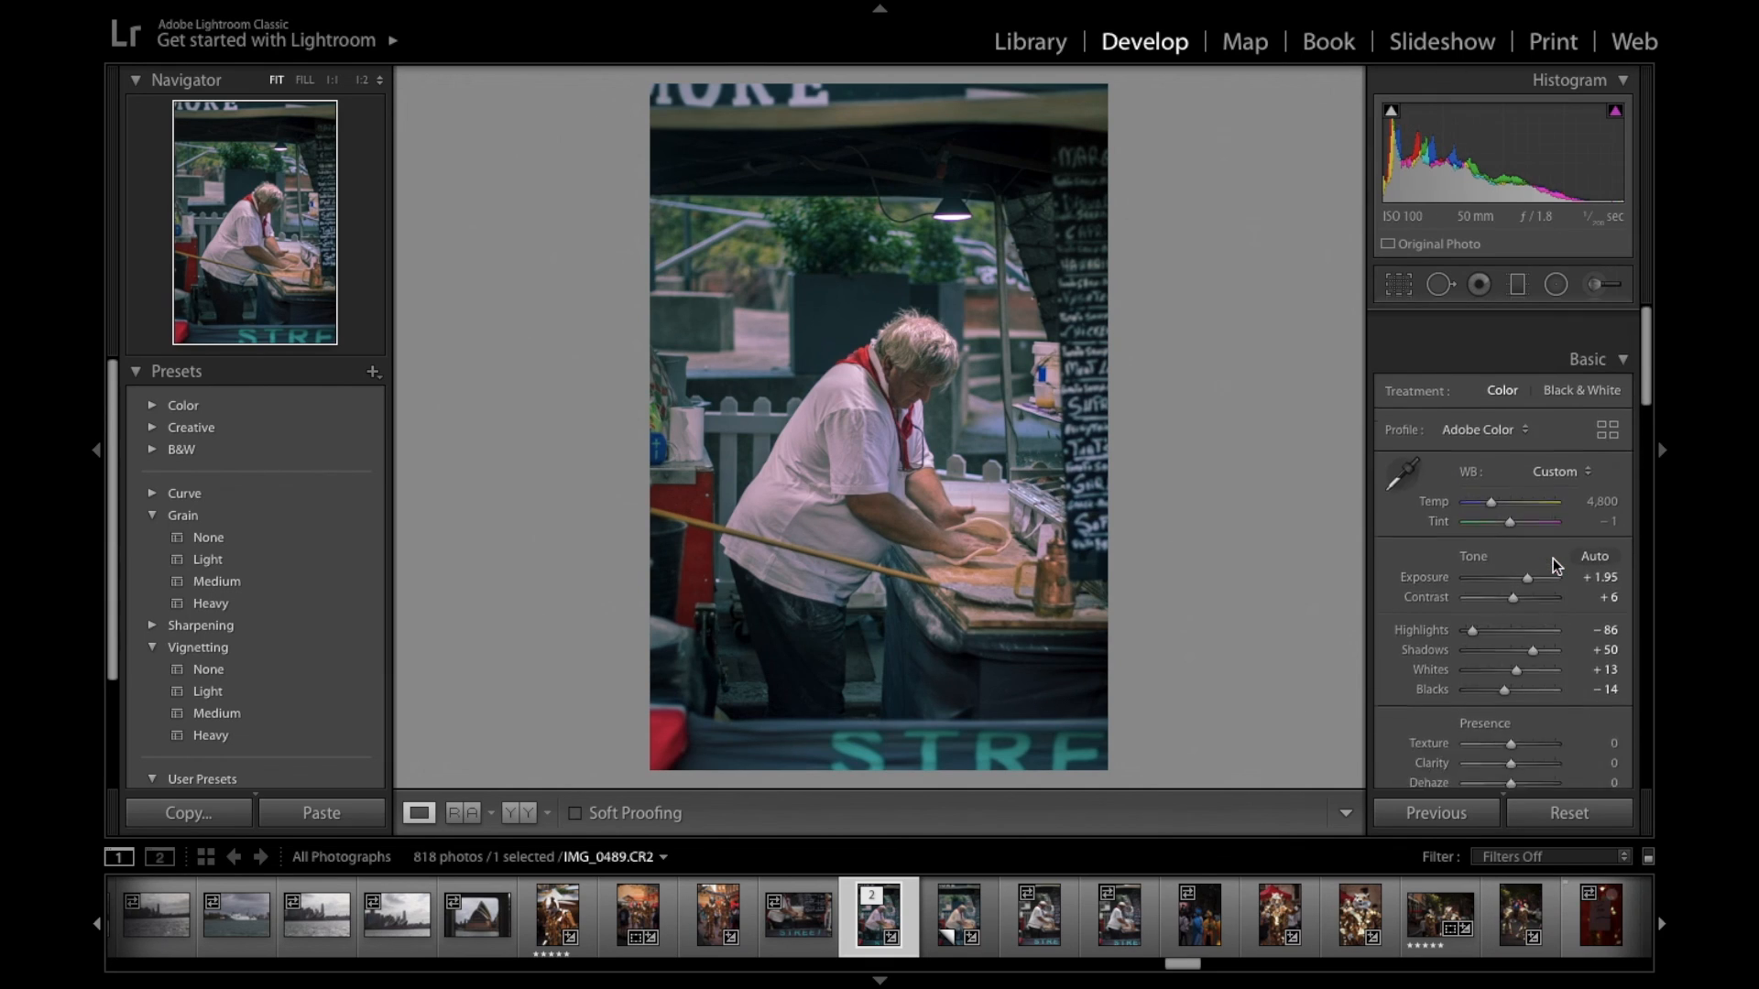